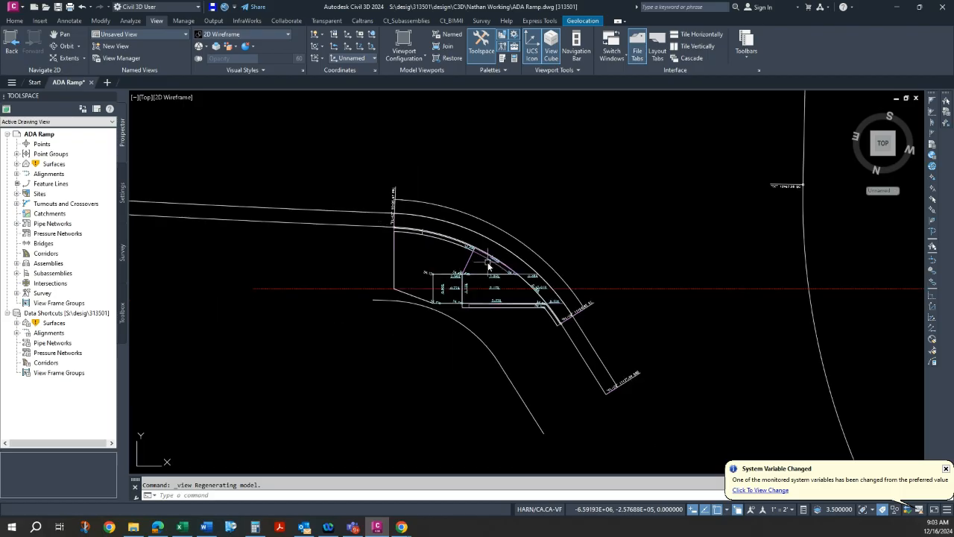
- Examine the curb ramp linework in 3D with Free Orbit, tilting the model to separate flat and elevated lines
{"action": "scroll", "coordinate": [456, 261], "scroll_direction": "down", "scroll_amount": 3}
{"action": "scroll", "coordinate": [447, 264], "scroll_direction": "up", "scroll_amount": 3}
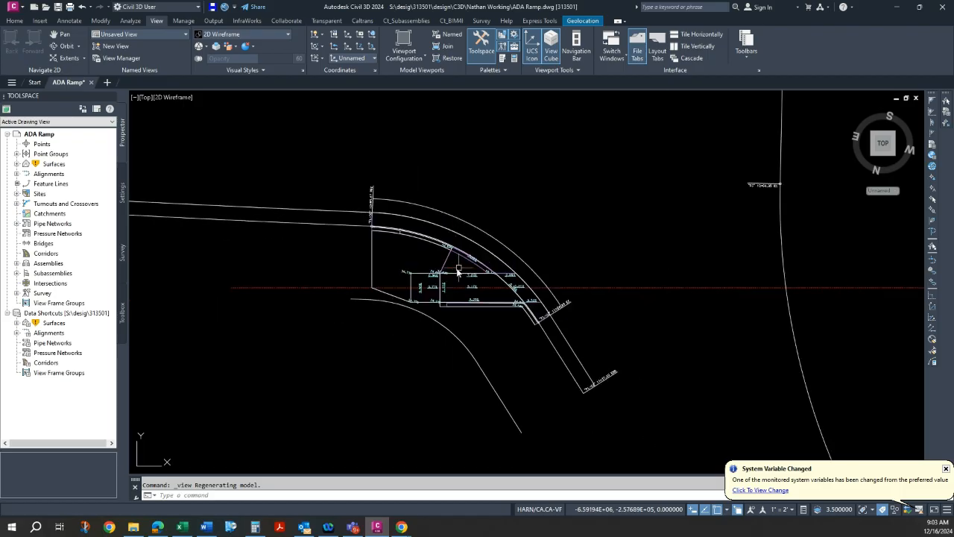
{"action": "right_click", "coordinate": [474, 175]}
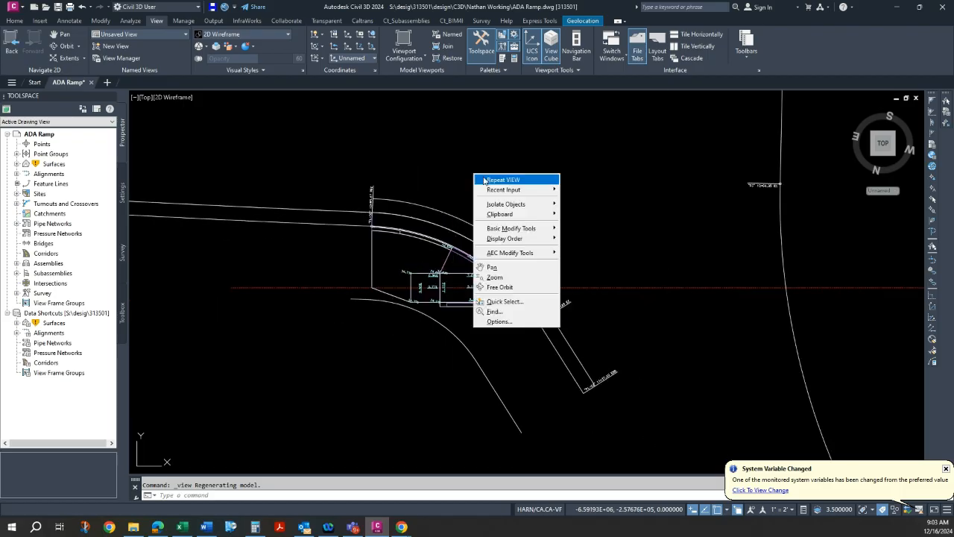
{"action": "left_click", "coordinate": [501, 288]}
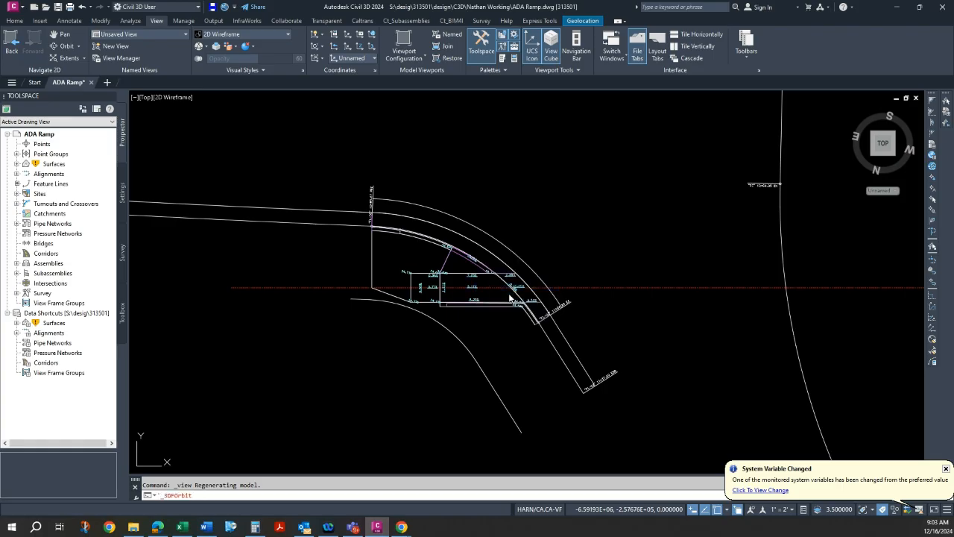
{"action": "mouse_move", "coordinate": [505, 324]}
{"action": "left_mouse_down"}
{"action": "mouse_move", "coordinate": [454, 276]}
{"action": "mouse_move", "coordinate": [487, 319]}
{"action": "mouse_move", "coordinate": [453, 312]}
{"action": "mouse_move", "coordinate": [402, 326]}
{"action": "left_mouse_up"}
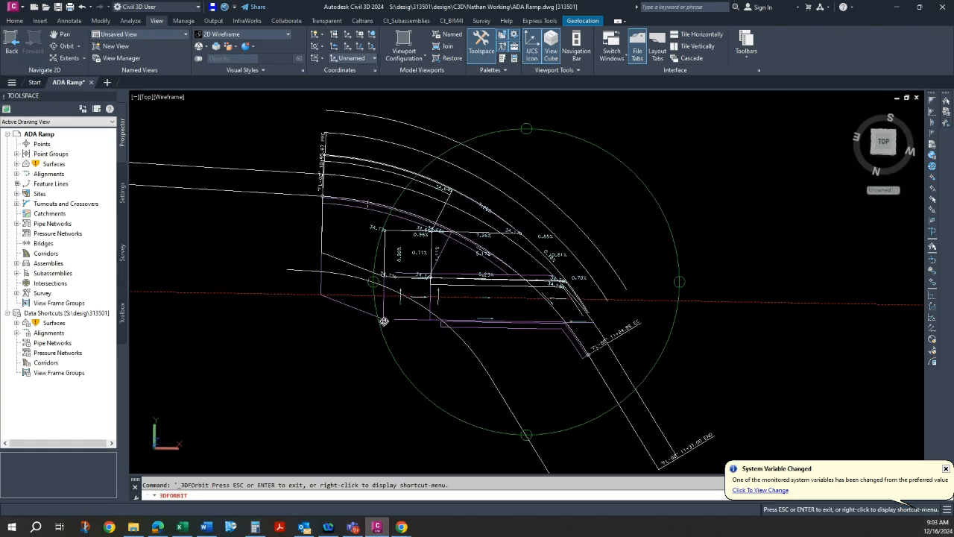
{"action": "scroll", "coordinate": [409, 277], "scroll_direction": "up", "scroll_amount": 5}
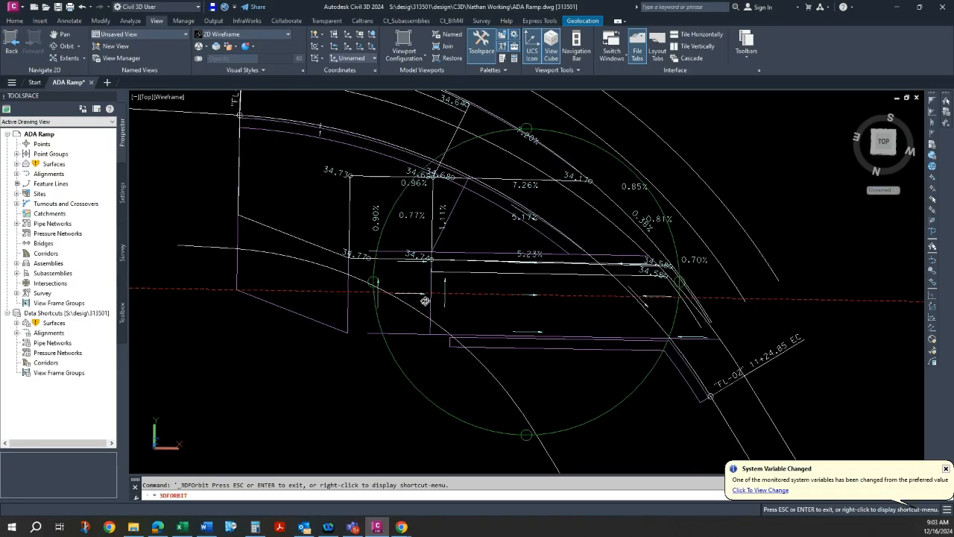
{"action": "left_click_drag", "start_coordinate": [517, 264], "coordinate": [527, 240]}
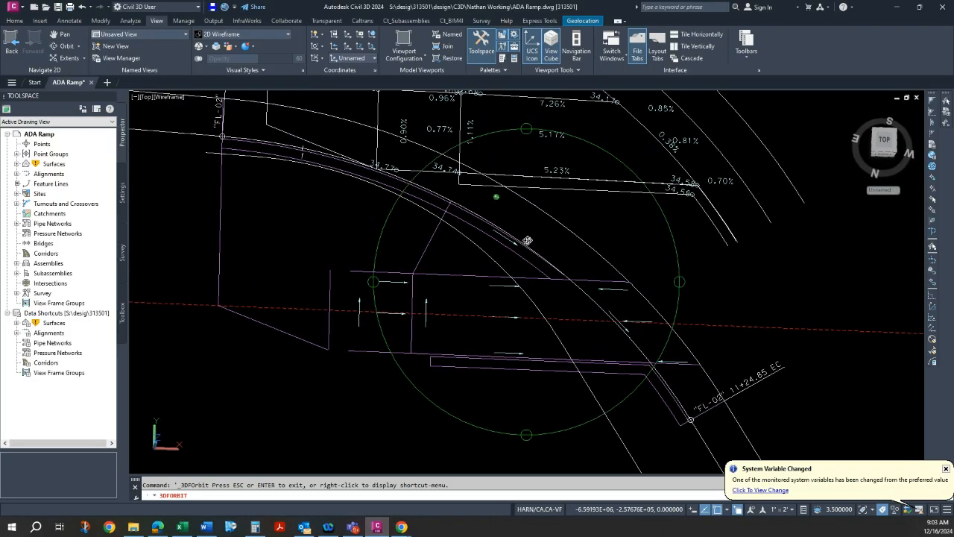
{"action": "left_click_drag", "start_coordinate": [511, 305], "coordinate": [533, 319]}
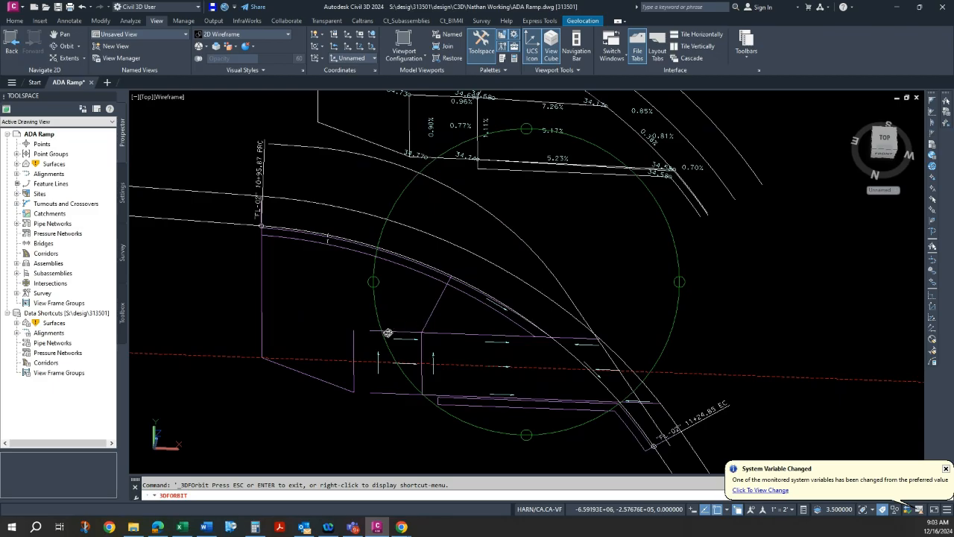
{"action": "right_click", "coordinate": [347, 293]}
{"action": "left_click", "coordinate": [358, 296]}
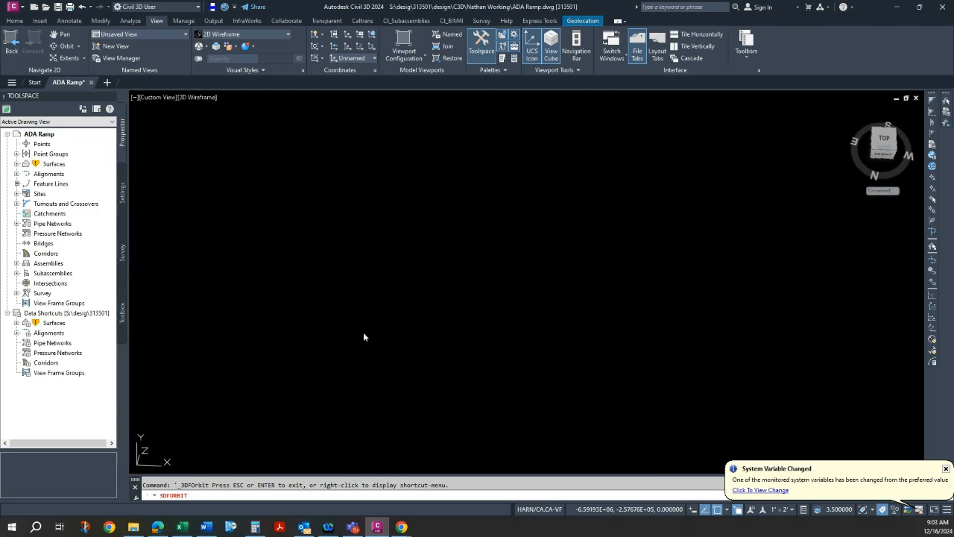
- Stretch the open ends of the two short landing edge lines to the endpoints of the landing's outer cross line
{"action": "scroll", "coordinate": [393, 343], "scroll_direction": "up", "scroll_amount": 3}
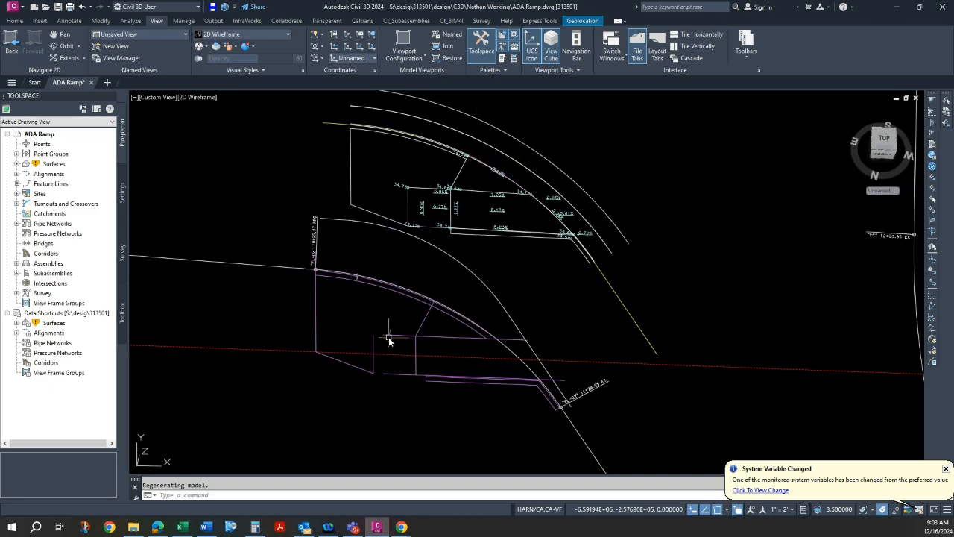
{"action": "left_click", "coordinate": [392, 332]}
{"action": "left_click", "coordinate": [373, 331]}
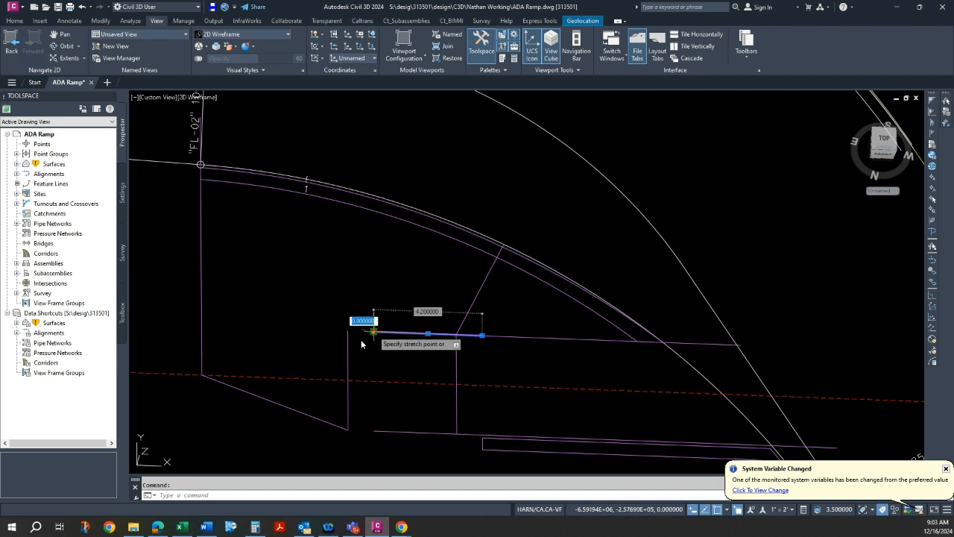
{"action": "left_click", "coordinate": [348, 330]}
{"action": "left_click", "coordinate": [377, 437]}
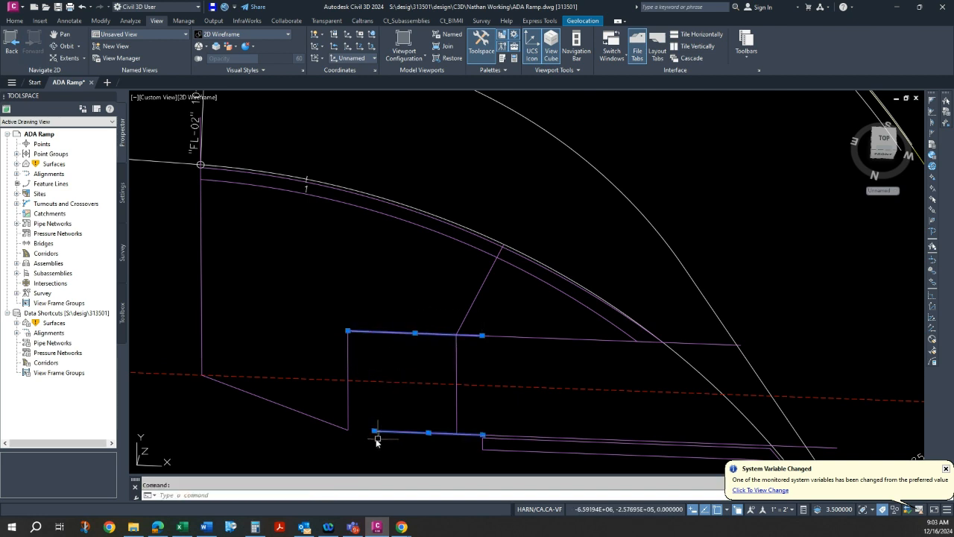
{"action": "left_click", "coordinate": [374, 432]}
{"action": "left_click", "coordinate": [348, 431]}
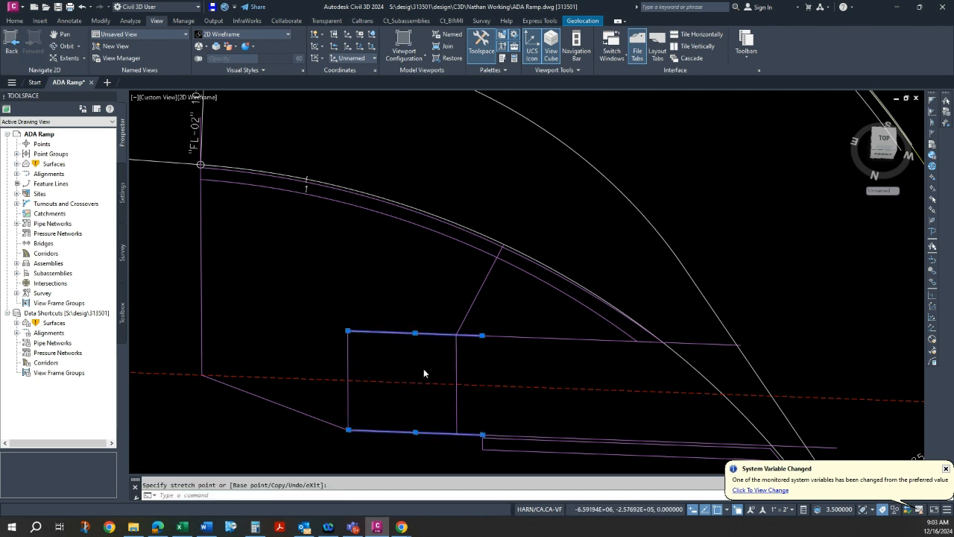
{"action": "scroll", "coordinate": [424, 370], "scroll_direction": "down", "scroll_amount": 2}
{"action": "key", "text": "Escape"}
{"action": "scroll", "coordinate": [542, 400], "scroll_direction": "down", "scroll_amount": 2}
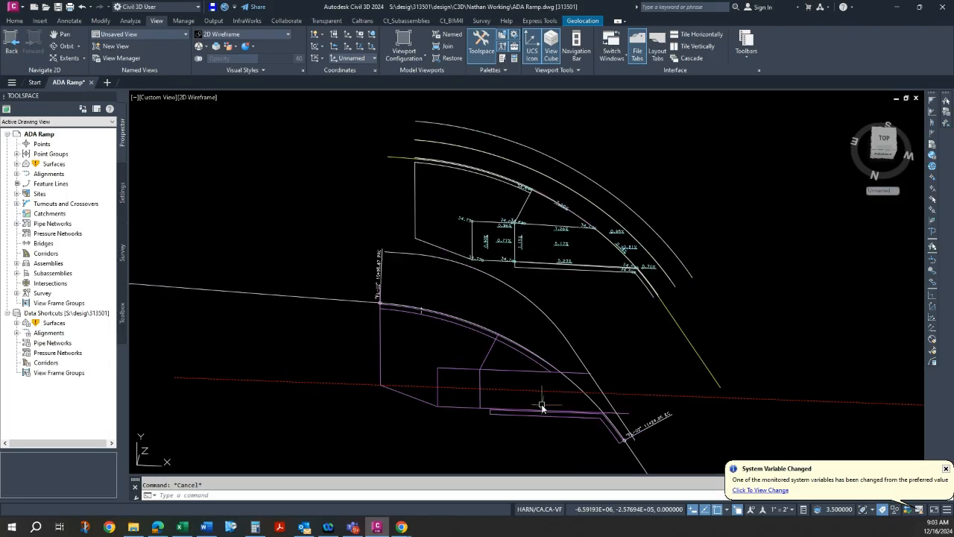
- Inspect the closed landing and ramp linework from an oblique angle with Free Orbit
{"action": "scroll", "coordinate": [547, 400], "scroll_direction": "up", "scroll_amount": 4}
{"action": "right_click", "coordinate": [501, 334]}
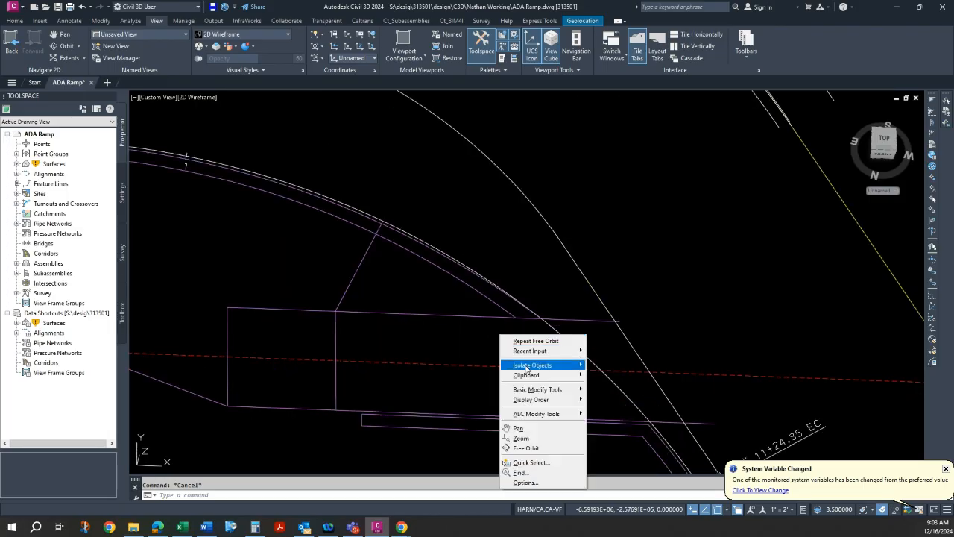
{"action": "left_click", "coordinate": [516, 448]}
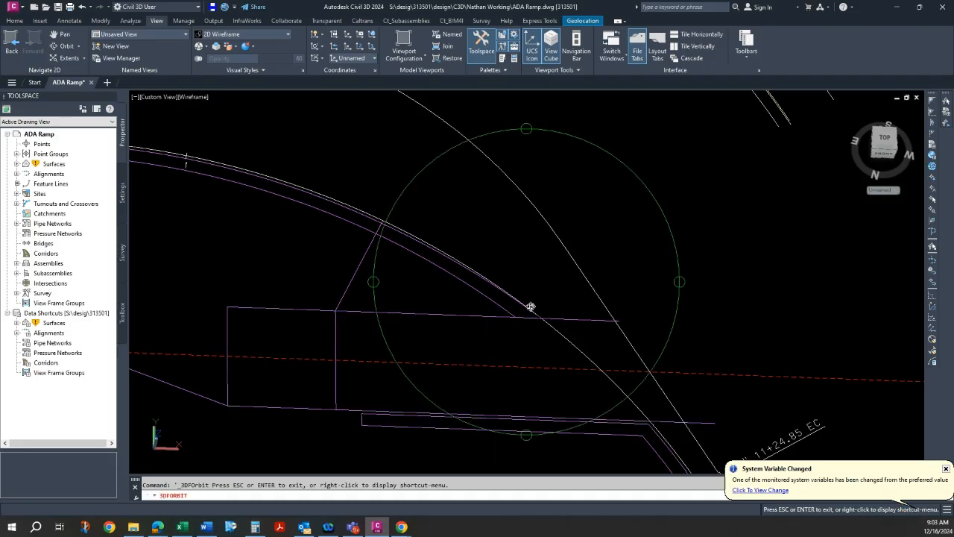
{"action": "left_click_drag", "start_coordinate": [530, 305], "coordinate": [501, 324]}
{"action": "right_click", "coordinate": [445, 275]}
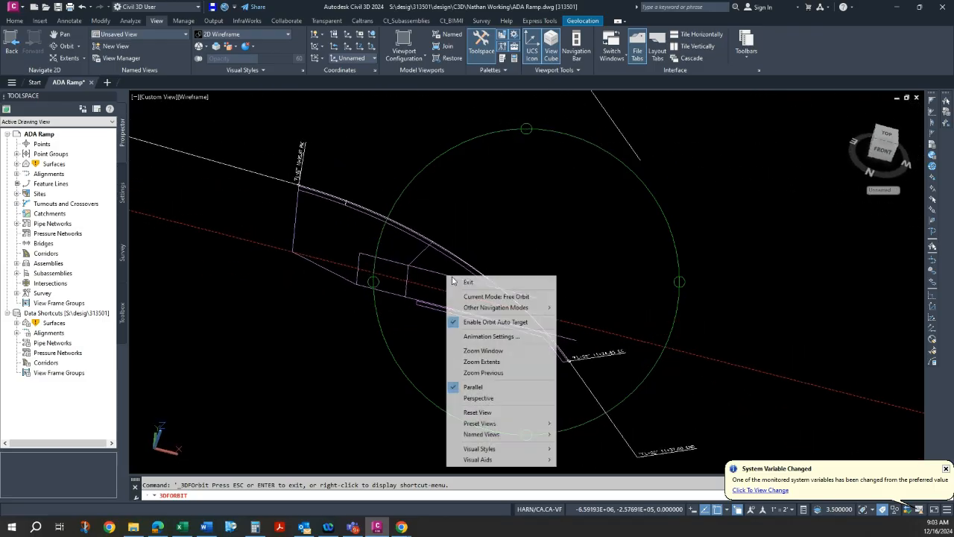
{"action": "left_click", "coordinate": [466, 280]}
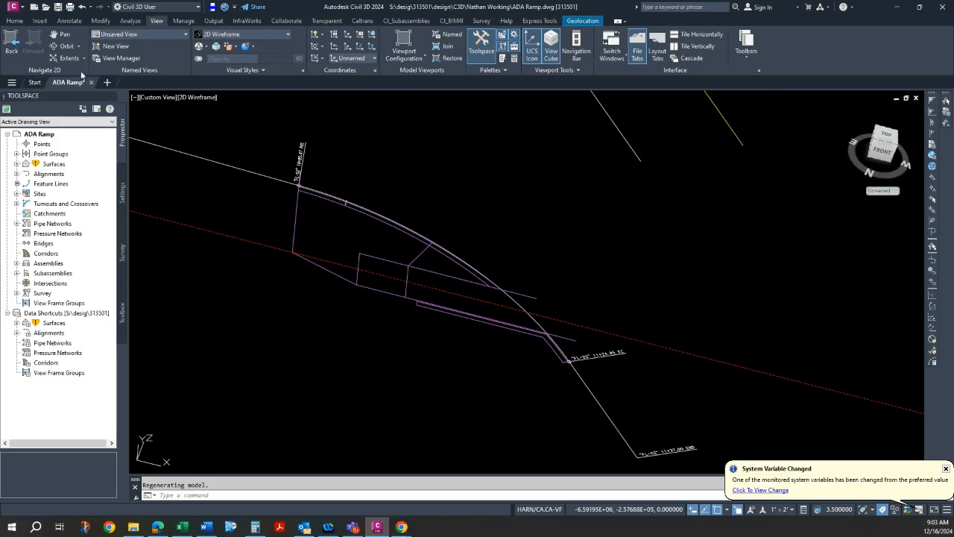
- Restore the saved model view CR01 ORTHO as the current view
{"action": "left_click", "coordinate": [117, 59]}
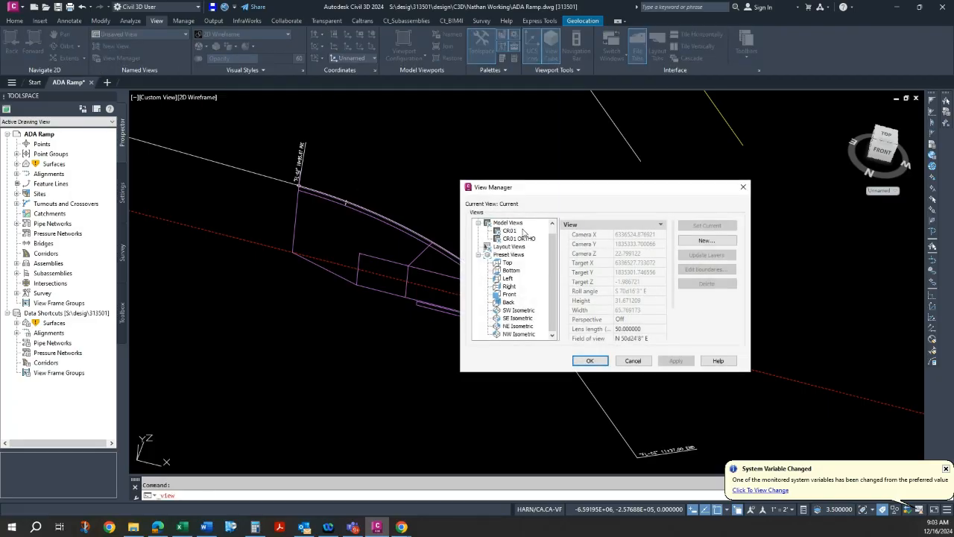
{"action": "left_click", "coordinate": [522, 238]}
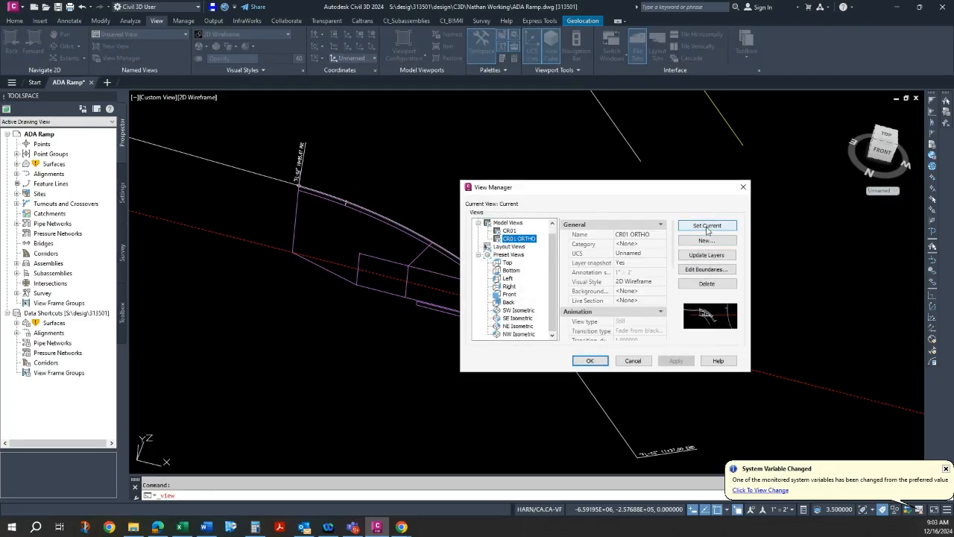
{"action": "left_click", "coordinate": [708, 226]}
{"action": "left_click", "coordinate": [589, 360]}
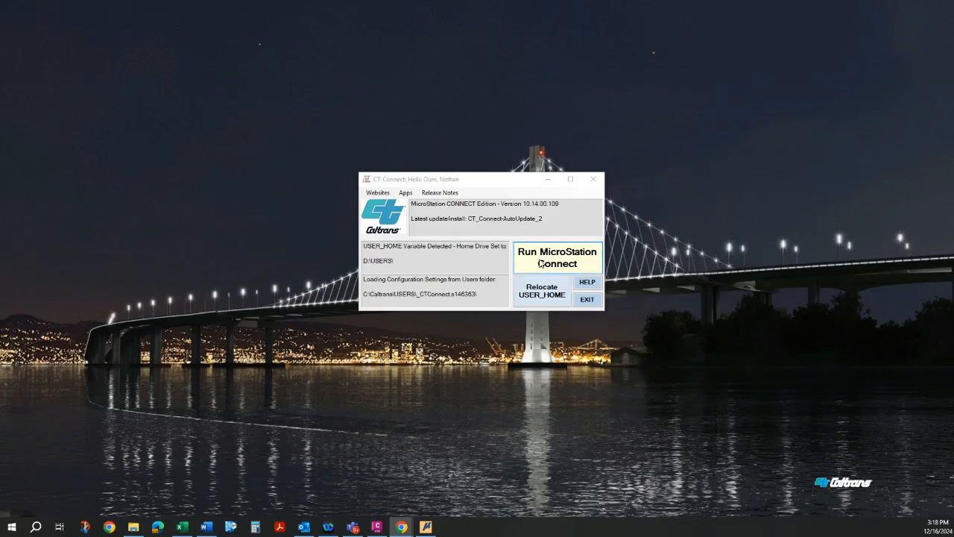
- Launch MicroStation Connect and choose 2deseedZone5.dgn as the seed for a new file
{"action": "left_click", "coordinate": [539, 260]}
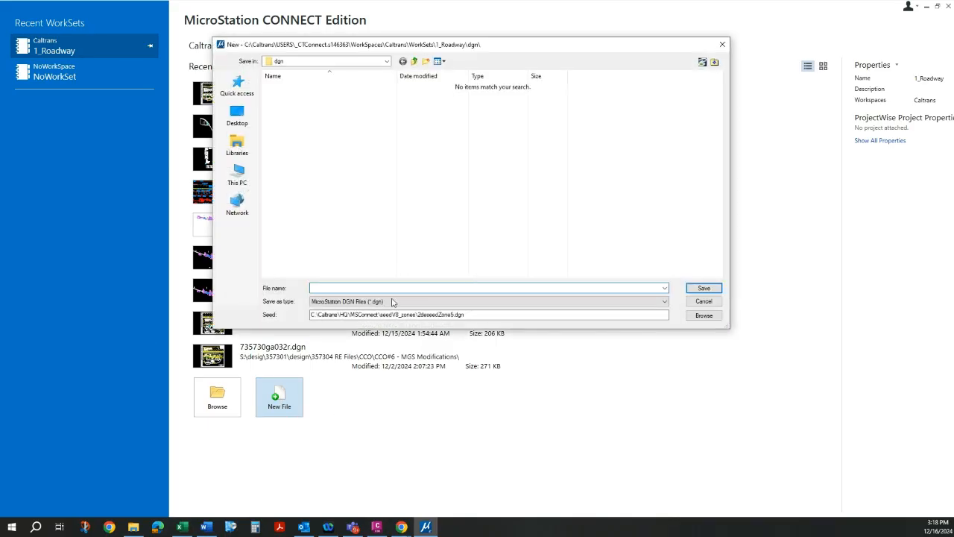
{"action": "left_click", "coordinate": [702, 316]}
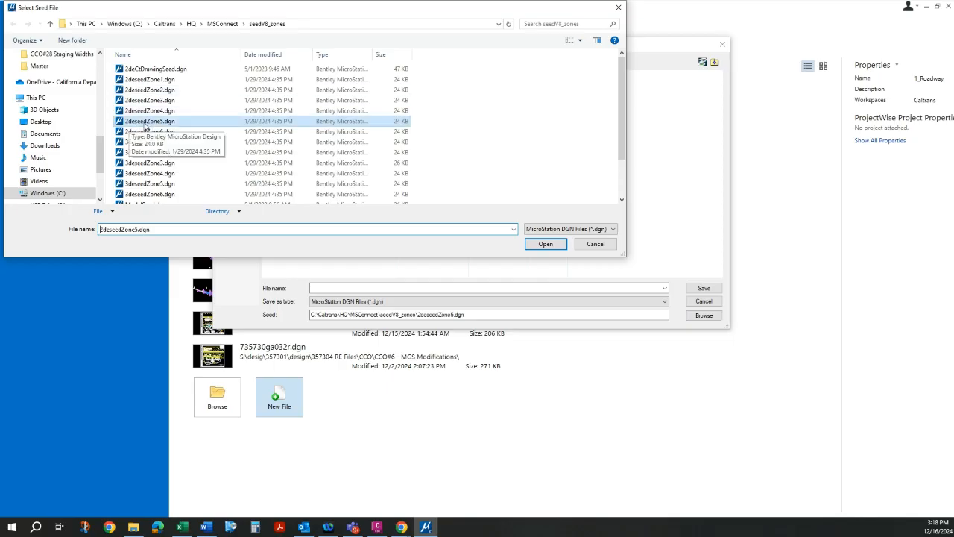
{"action": "left_click", "coordinate": [546, 244]}
{"action": "left_click", "coordinate": [339, 288]}
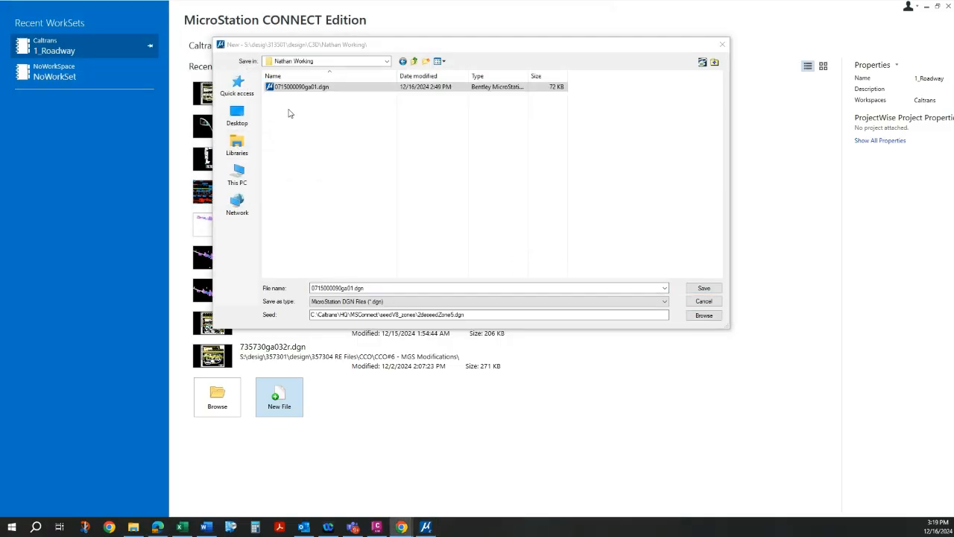
{"action": "left_click", "coordinate": [314, 288]}
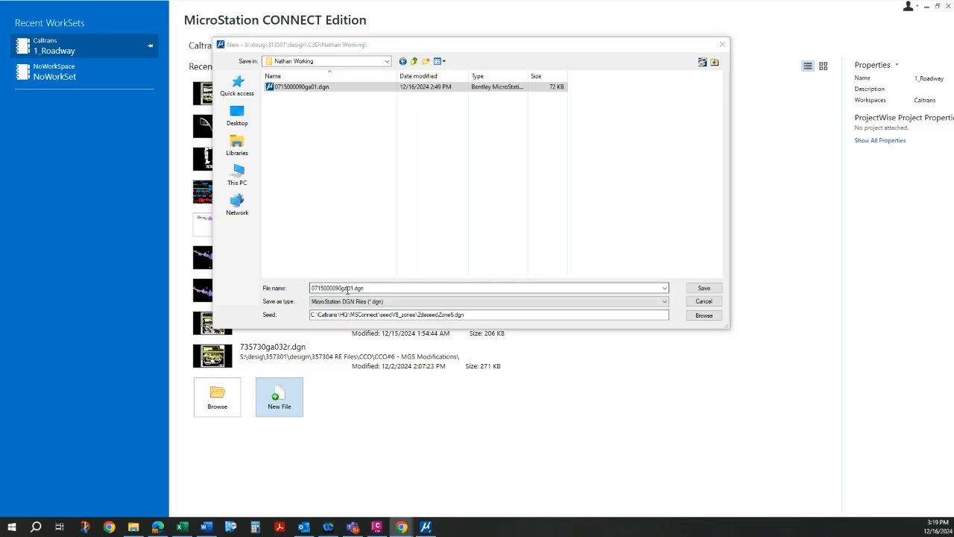
{"action": "left_click", "coordinate": [349, 288]}
{"action": "left_click", "coordinate": [703, 290]}
{"action": "left_click", "coordinate": [501, 265]}
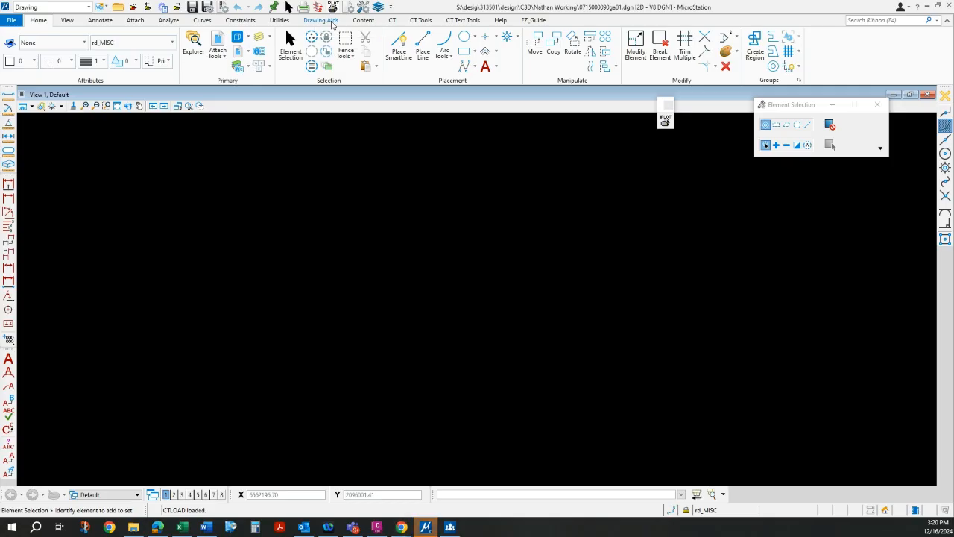
- Assign the geographic coordinate system CA83/2011-VF (NAD83/2011 California Zone V, US Foot) from the favorites library
{"action": "left_click", "coordinate": [322, 22]}
{"action": "left_click", "coordinate": [286, 23]}
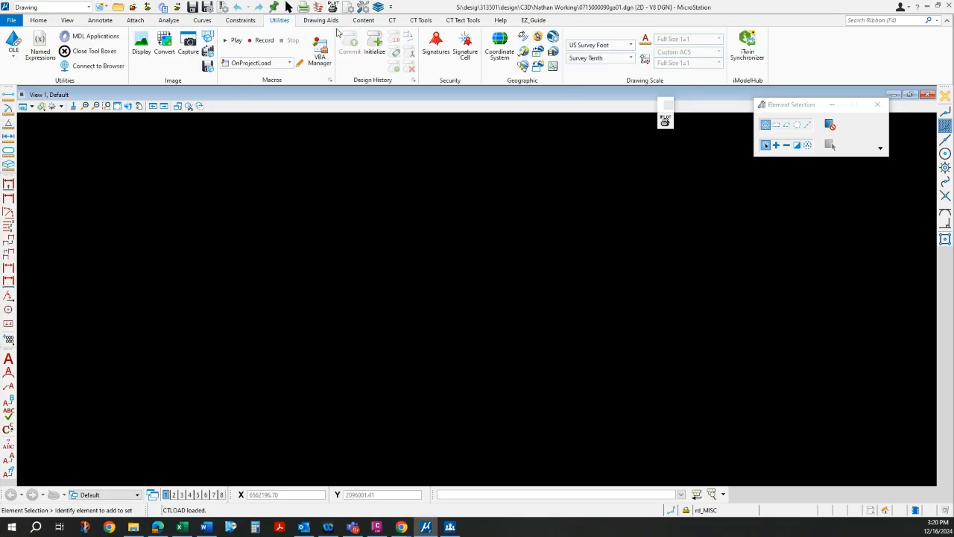
{"action": "left_click", "coordinate": [499, 52]}
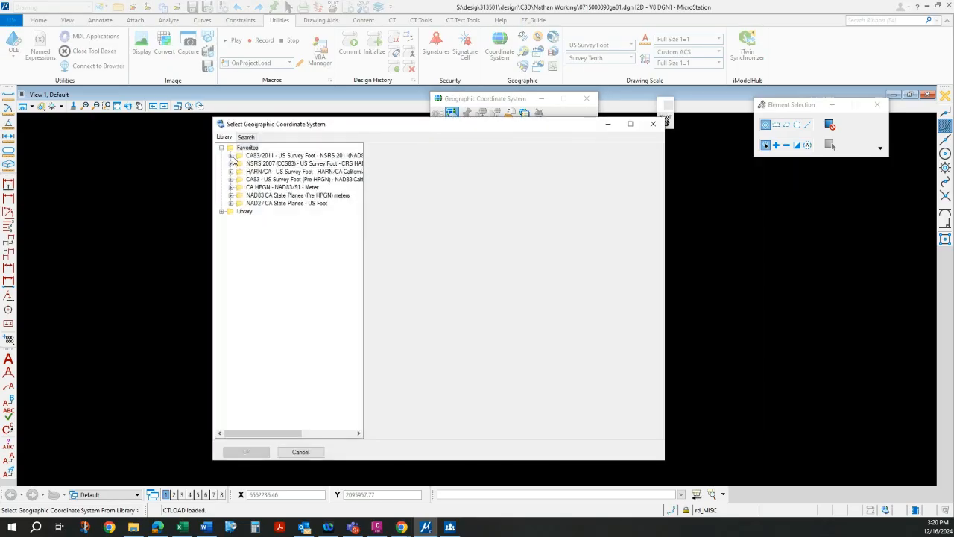
{"action": "left_click", "coordinate": [232, 156]}
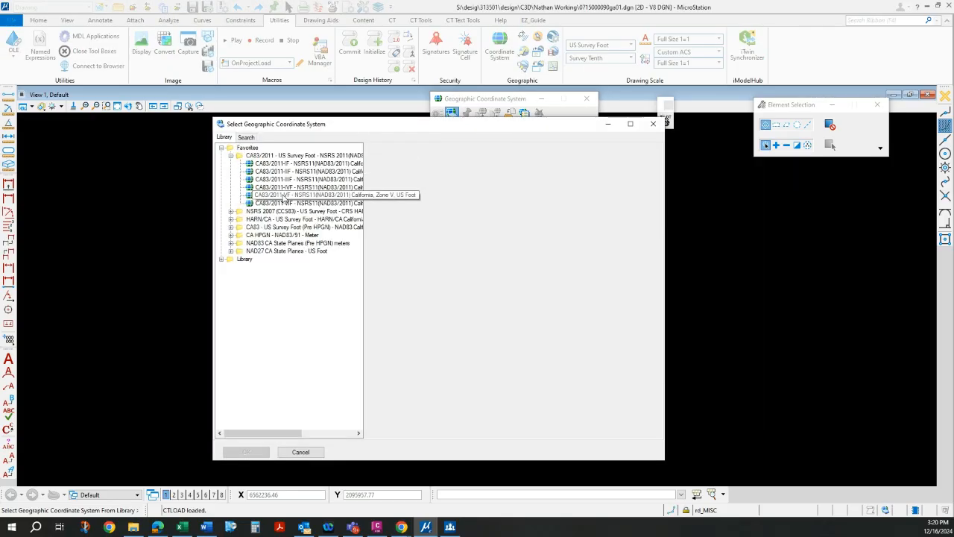
{"action": "double_click", "coordinate": [284, 196]}
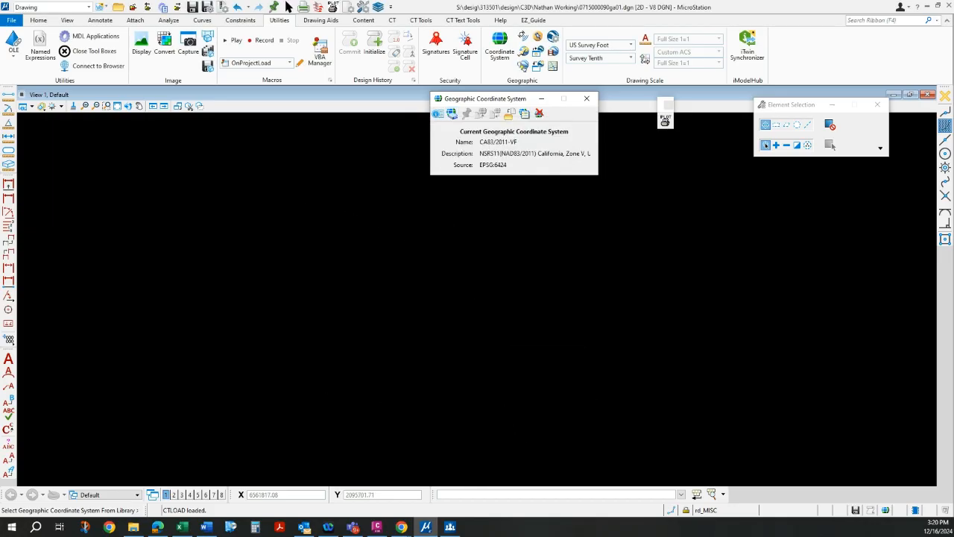
{"action": "left_click", "coordinate": [586, 99]}
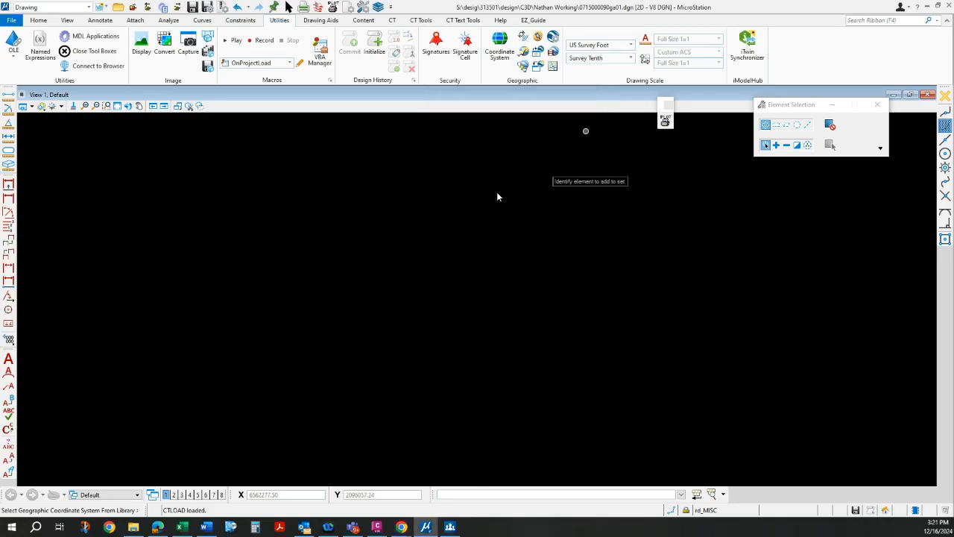
- Start attaching a reference to the drawing and show the file browser's Quick access contents in list view
{"action": "left_click", "coordinate": [38, 21]}
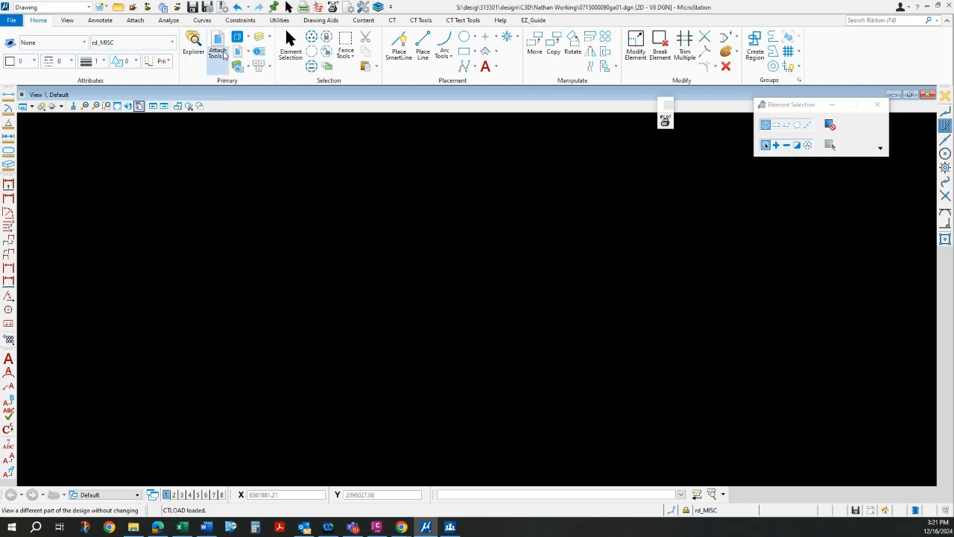
{"action": "left_click", "coordinate": [217, 52]}
{"action": "left_click", "coordinate": [229, 83]}
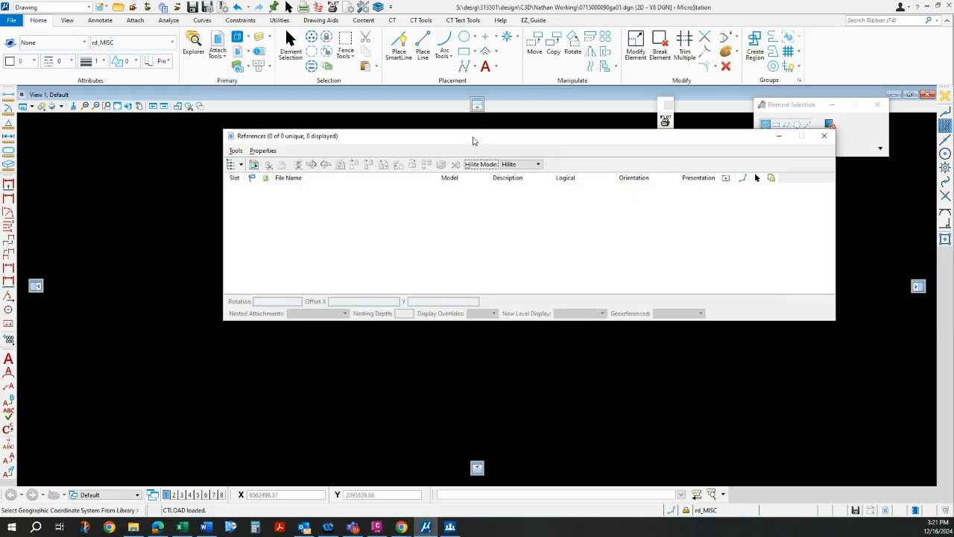
{"action": "left_click", "coordinate": [236, 150]}
{"action": "left_click", "coordinate": [242, 164]}
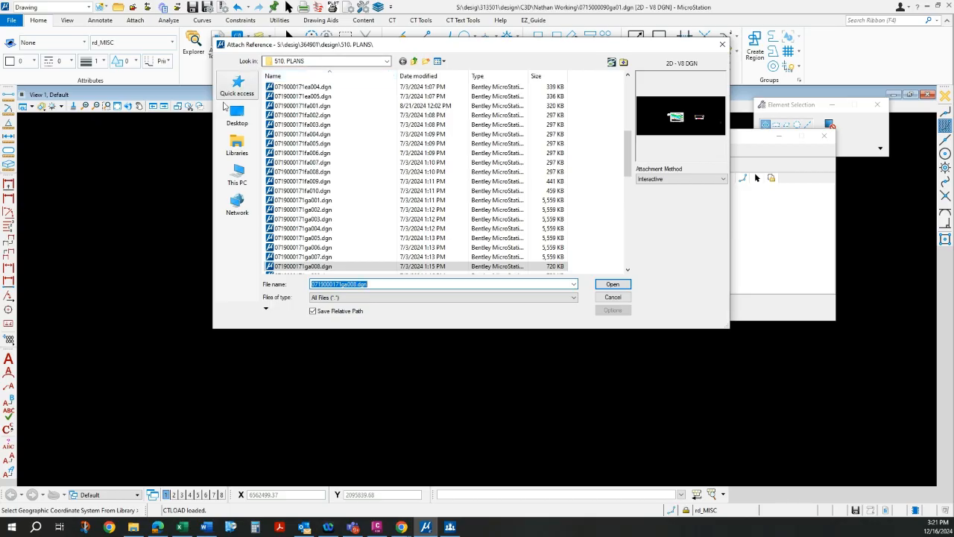
{"action": "left_click", "coordinate": [237, 86]}
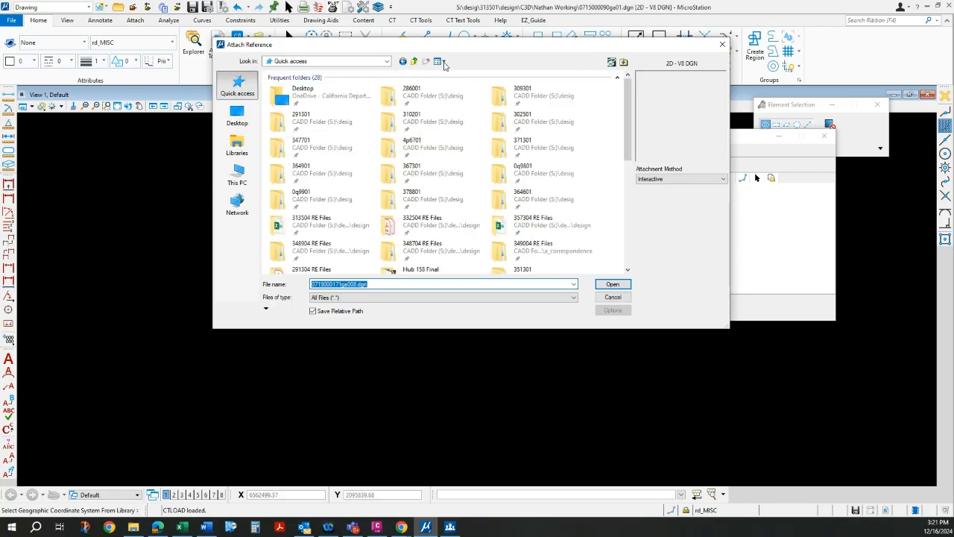
{"action": "left_click", "coordinate": [439, 61]}
{"action": "left_click", "coordinate": [458, 116]}
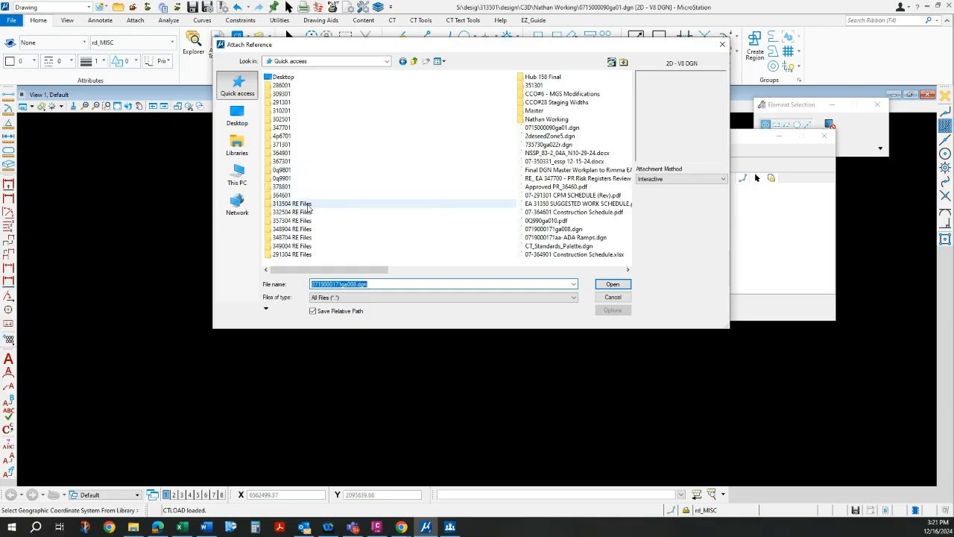
- Attach ADA Ramp.dwg from the working folder under project 313501's C3D directory, using the Model model and Coincident orientation
{"action": "double_click", "coordinate": [302, 203]}
{"action": "left_click", "coordinate": [409, 62]}
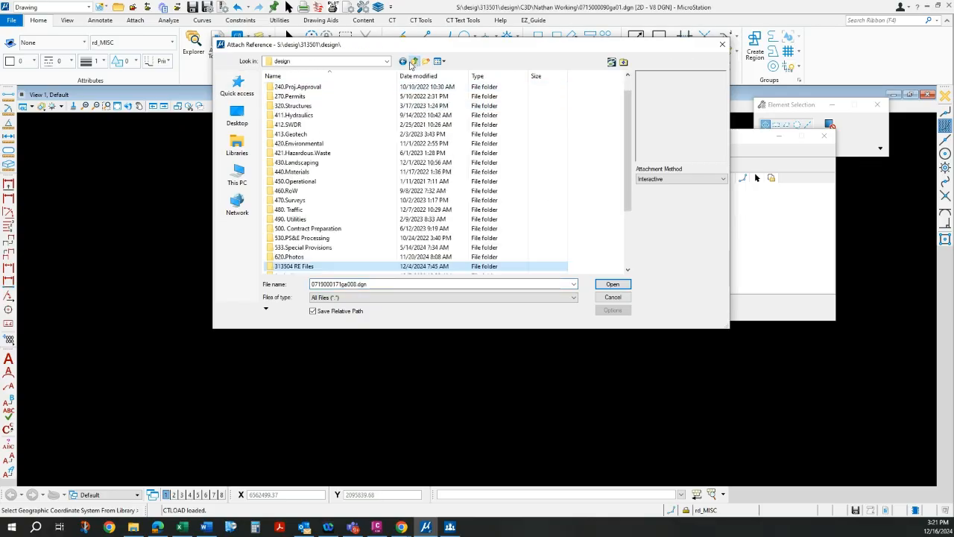
{"action": "scroll", "coordinate": [284, 250], "scroll_direction": "down", "scroll_amount": 1}
{"action": "double_click", "coordinate": [280, 266]}
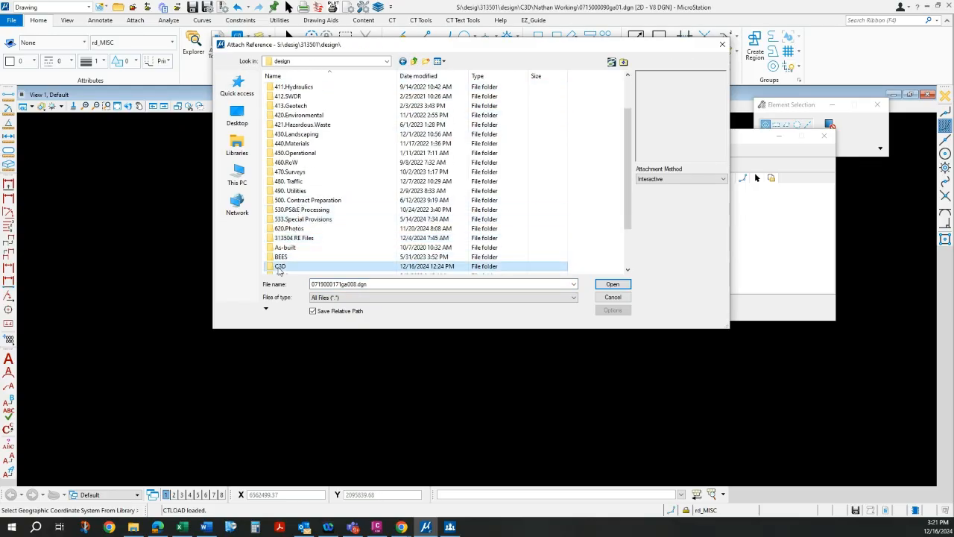
{"action": "double_click", "coordinate": [305, 116]}
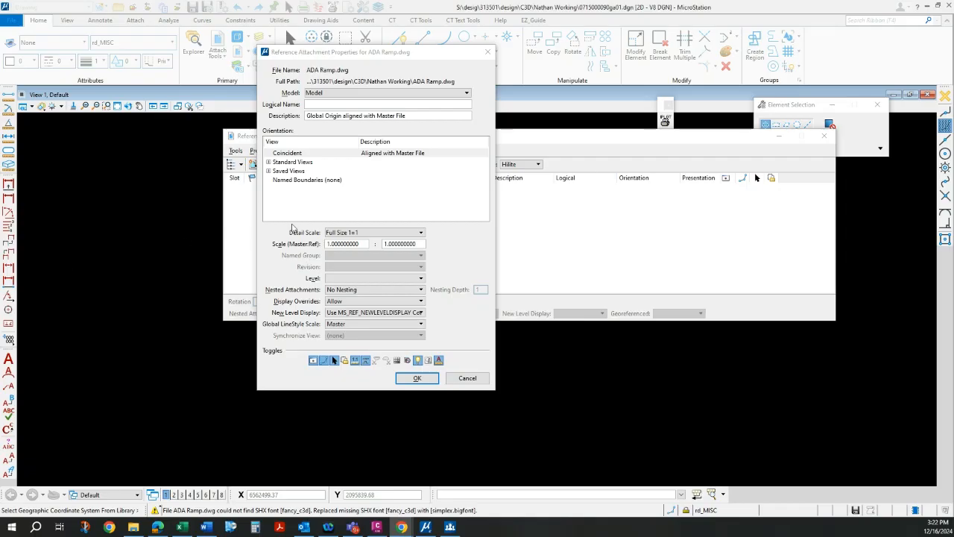
{"action": "left_click", "coordinate": [337, 156]}
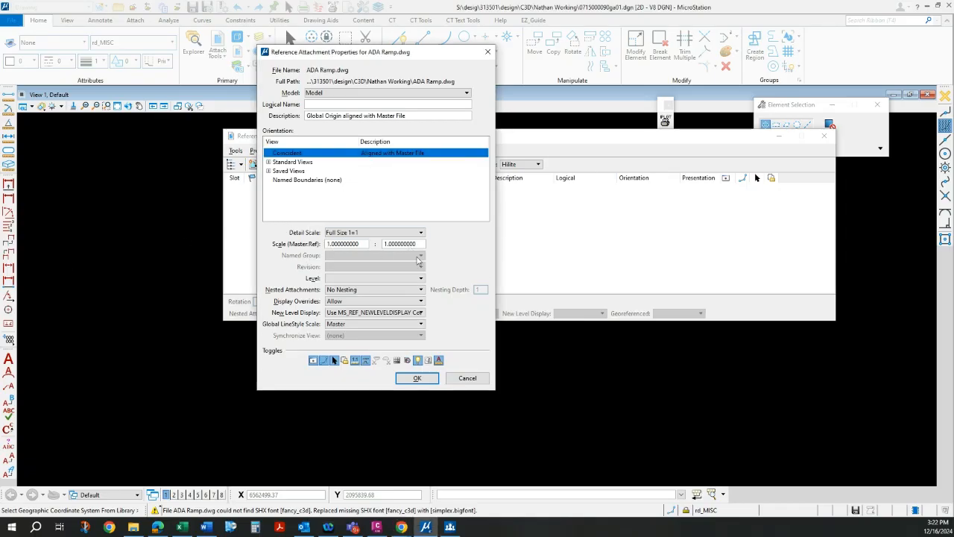
{"action": "left_click", "coordinate": [413, 380]}
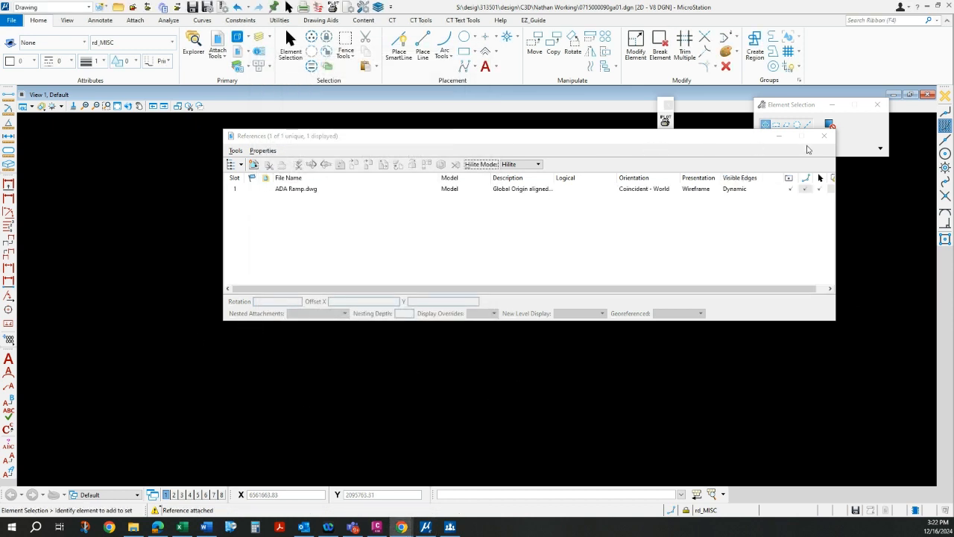
- Close the references list and fit the view to all files to locate the ADA ramp linework
{"action": "left_click", "coordinate": [825, 136]}
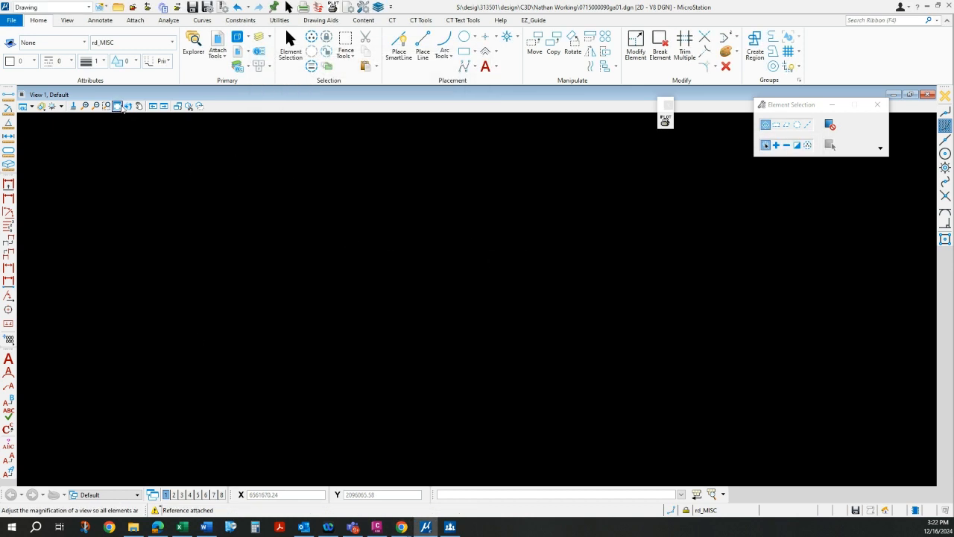
{"action": "left_click", "coordinate": [117, 107]}
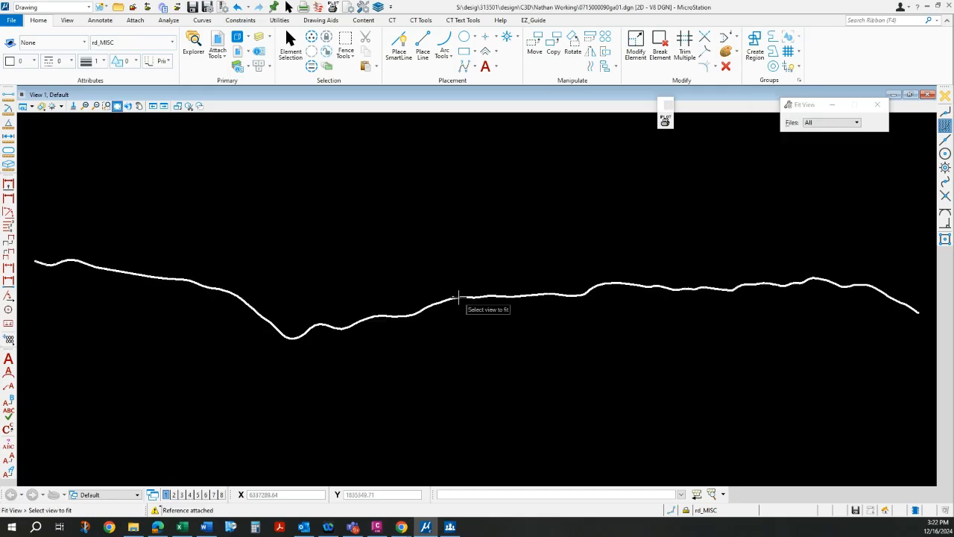
{"action": "scroll", "coordinate": [442, 299], "scroll_direction": "up", "scroll_amount": 3}
{"action": "scroll", "coordinate": [442, 300], "scroll_direction": "up", "scroll_amount": 12}
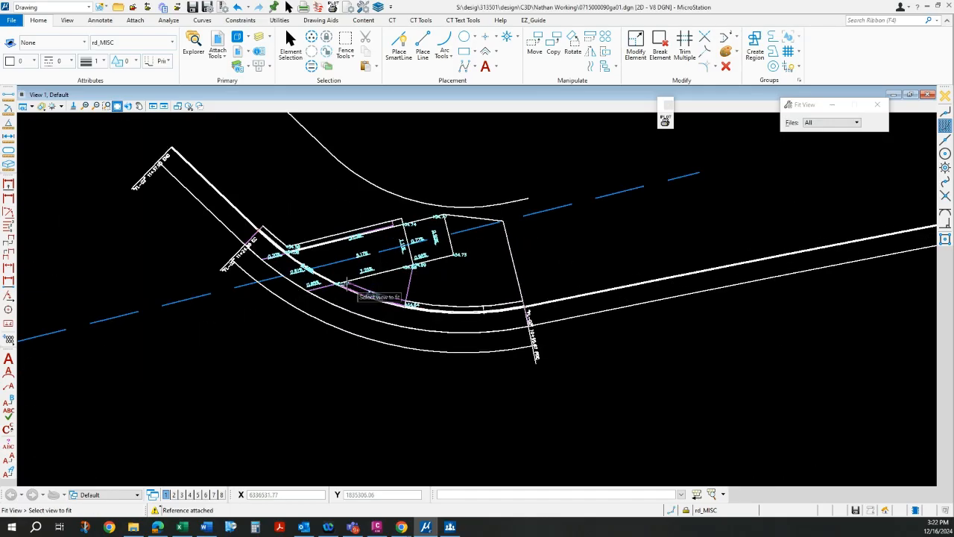
{"action": "middle_click_drag", "start_coordinate": [319, 266], "coordinate": [471, 324]}
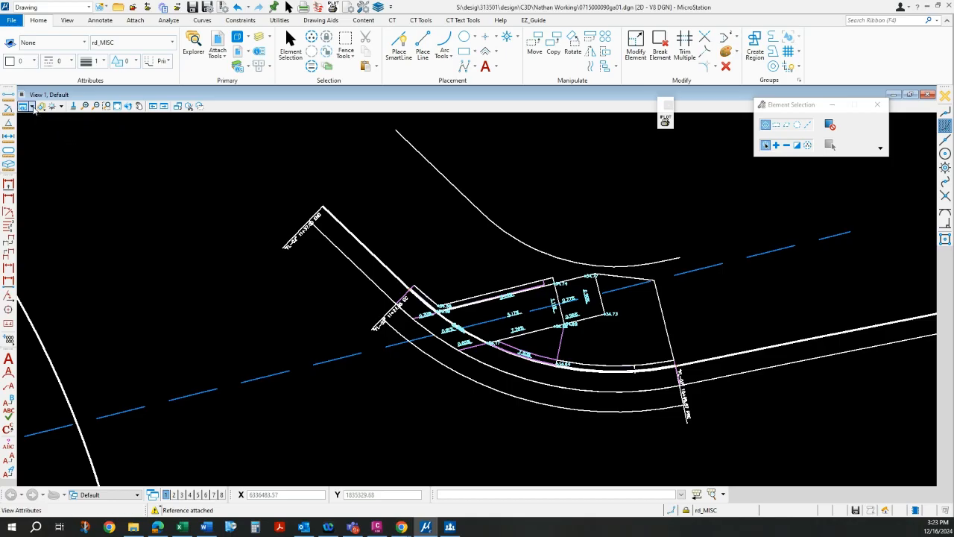
- Set the view's background map type to Aerial to compare the ramp linework with the street imagery
{"action": "left_click", "coordinate": [32, 106]}
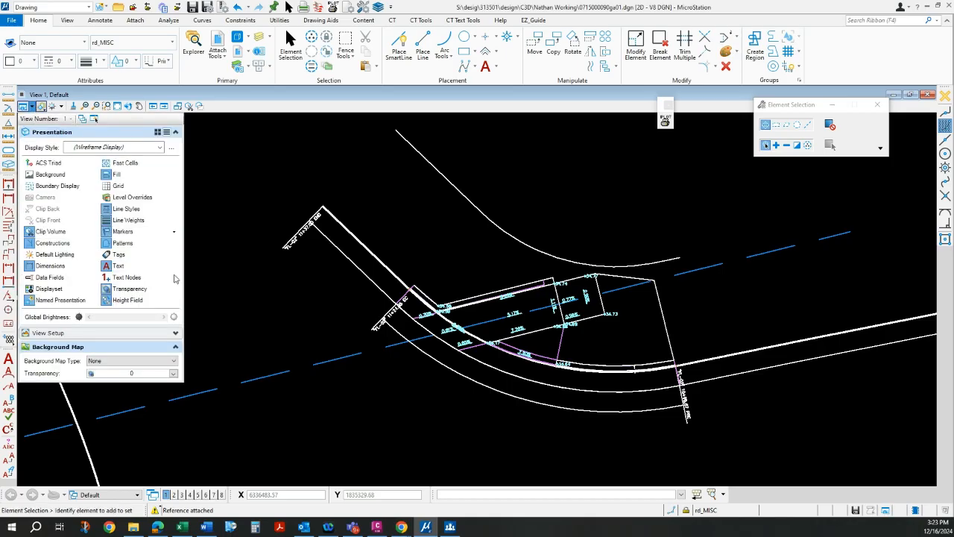
{"action": "left_click", "coordinate": [132, 364]}
{"action": "left_click", "coordinate": [102, 387]}
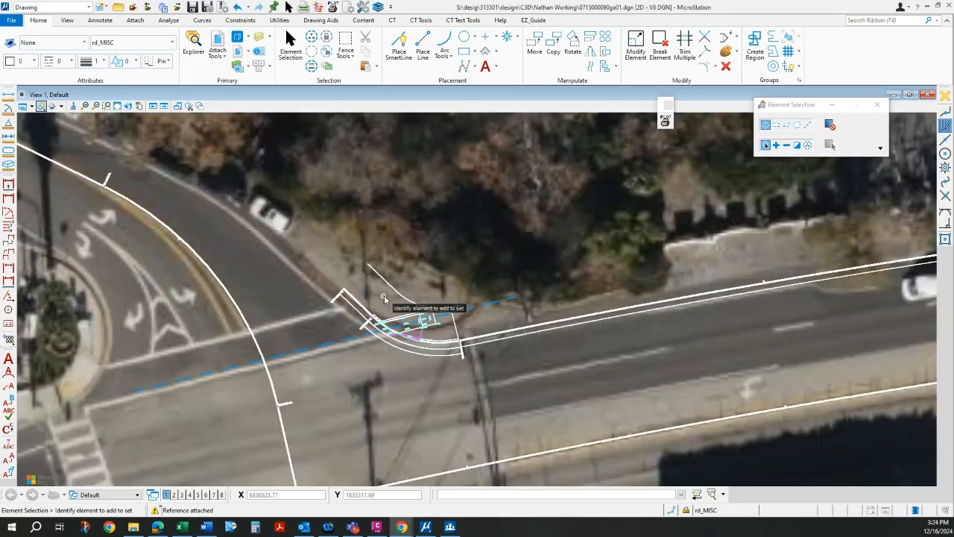
{"action": "scroll", "coordinate": [413, 311], "scroll_direction": "down", "scroll_amount": 4}
{"action": "scroll", "coordinate": [309, 269], "scroll_direction": "up", "scroll_amount": 2}
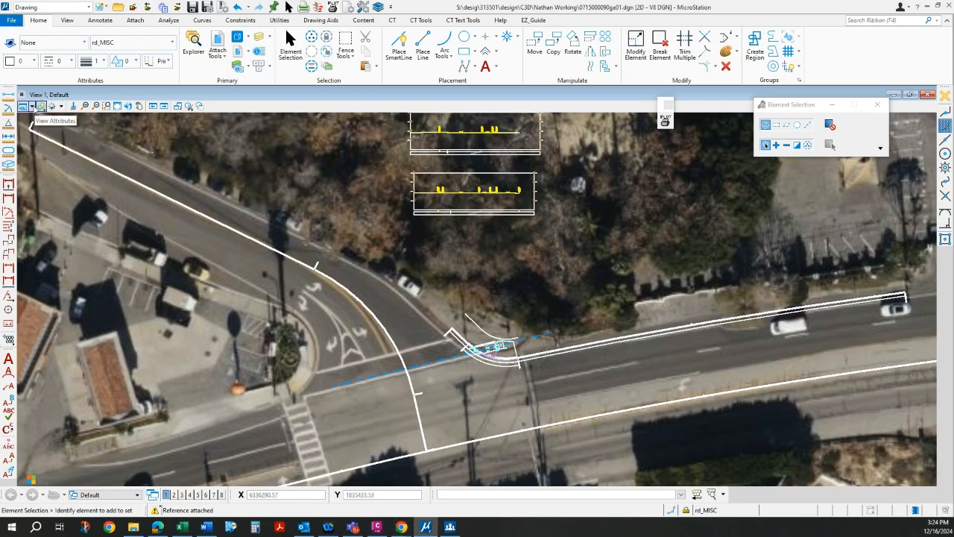
- Set the background map type back to None and examine the ramp's slope and elevation labels
{"action": "left_click", "coordinate": [32, 105]}
{"action": "left_click", "coordinate": [105, 362]}
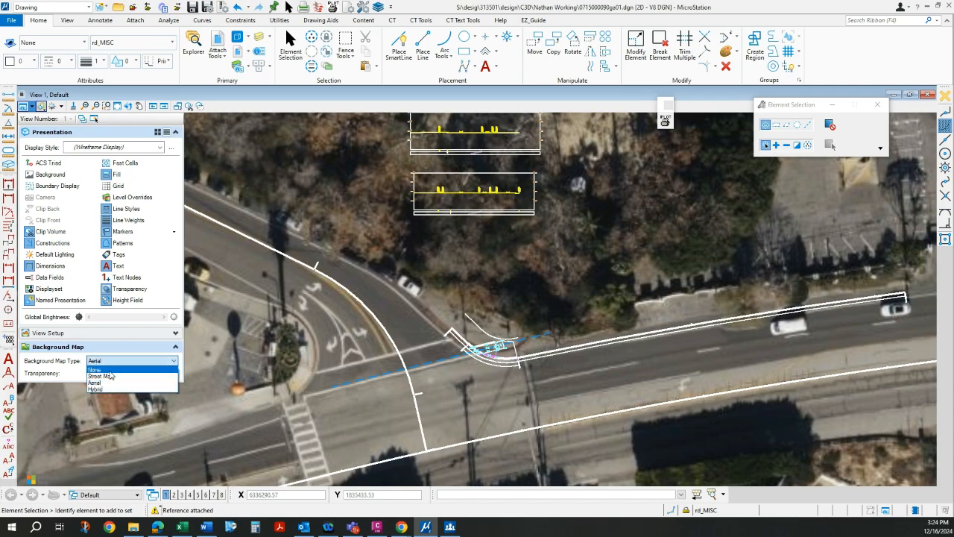
{"action": "left_click", "coordinate": [111, 372]}
{"action": "scroll", "coordinate": [516, 360], "scroll_direction": "up", "scroll_amount": 3}
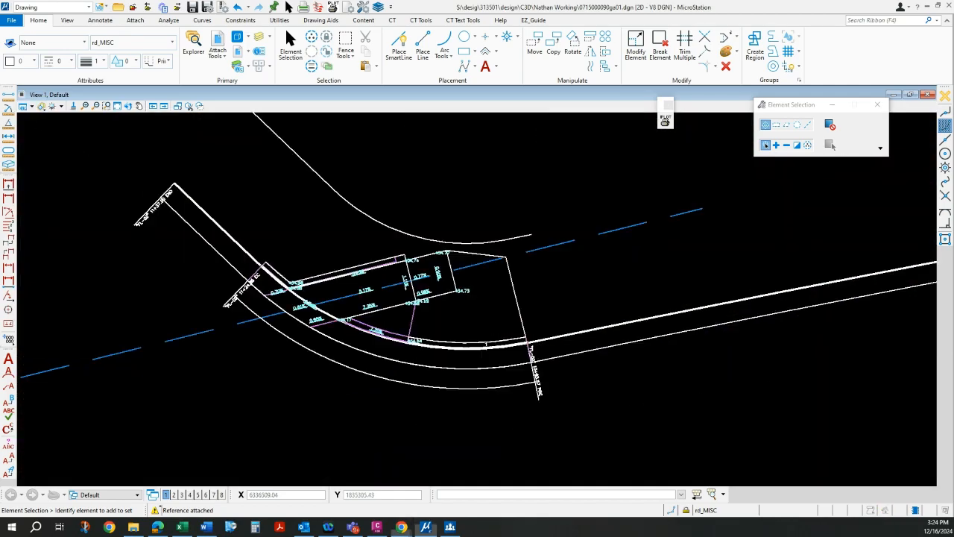
{"action": "scroll", "coordinate": [394, 333], "scroll_direction": "up", "scroll_amount": 1}
{"action": "scroll", "coordinate": [394, 336], "scroll_direction": "up", "scroll_amount": 1}
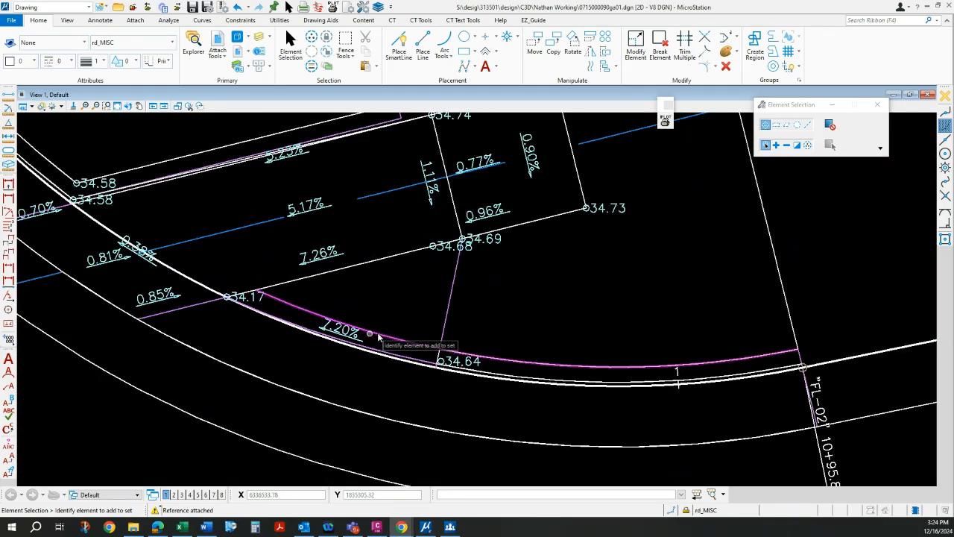
{"action": "scroll", "coordinate": [406, 335], "scroll_direction": "down", "scroll_amount": 1}
{"action": "scroll", "coordinate": [403, 332], "scroll_direction": "down", "scroll_amount": 1}
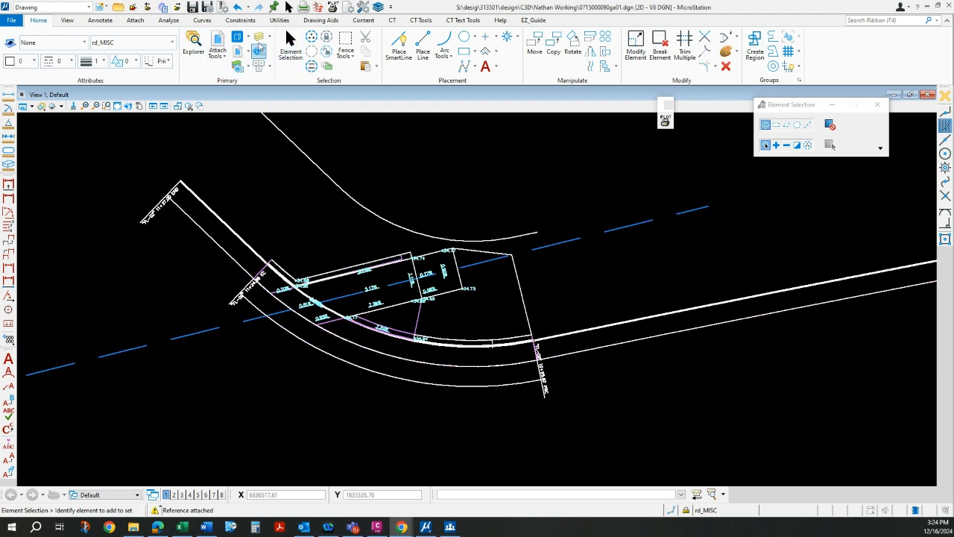
- Isolate the level of the ramp's purple curved line in Level Display with All Except Element
{"action": "left_click", "coordinate": [259, 39]}
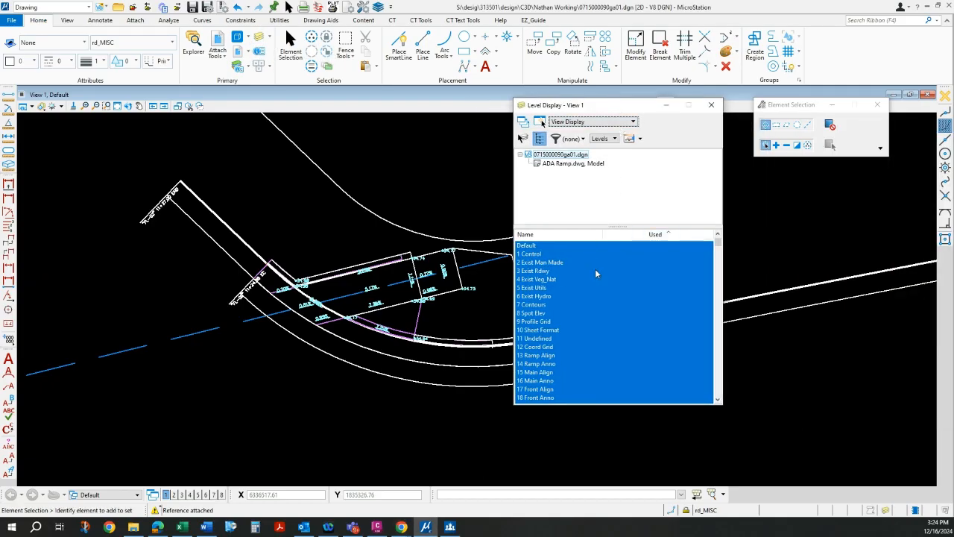
{"action": "right_click", "coordinate": [596, 274]}
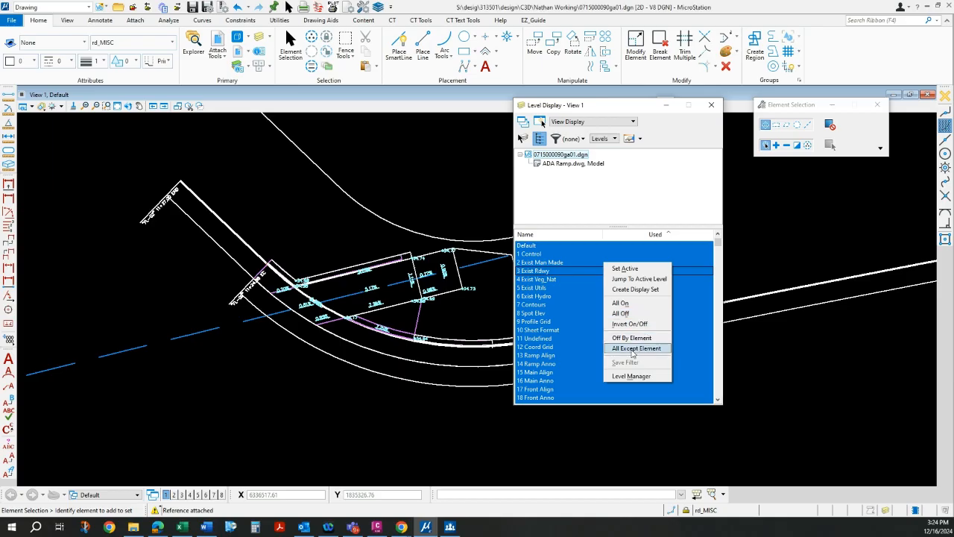
{"action": "left_click", "coordinate": [632, 348]}
{"action": "scroll", "coordinate": [395, 328], "scroll_direction": "up", "scroll_amount": 4}
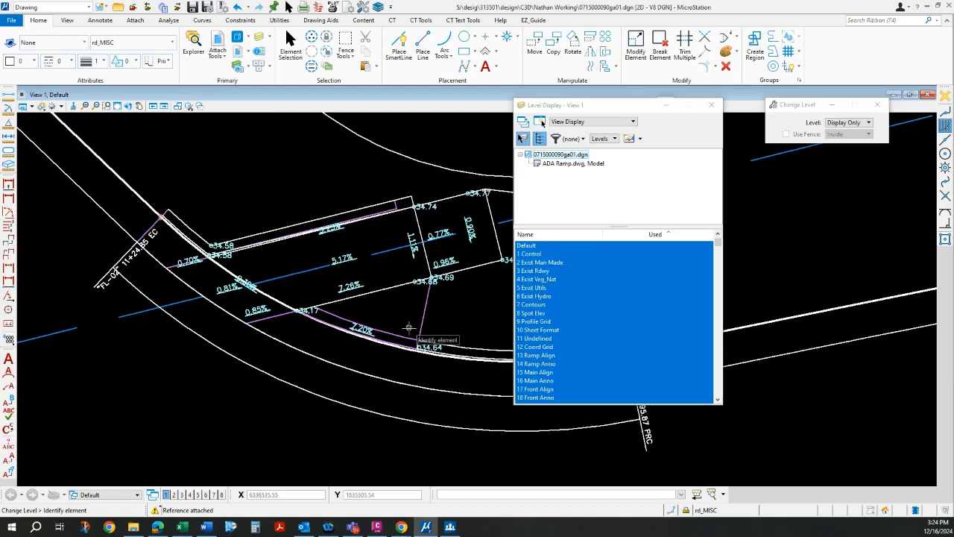
{"action": "left_click", "coordinate": [381, 334]}
{"action": "scroll", "coordinate": [313, 328], "scroll_direction": "down", "scroll_amount": 3}
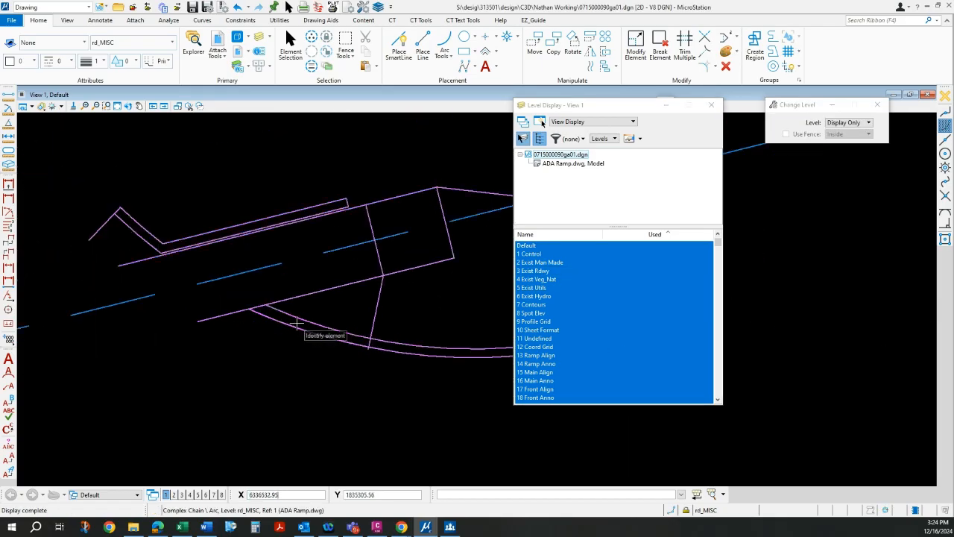
{"action": "scroll", "coordinate": [308, 317], "scroll_direction": "up", "scroll_amount": 2}
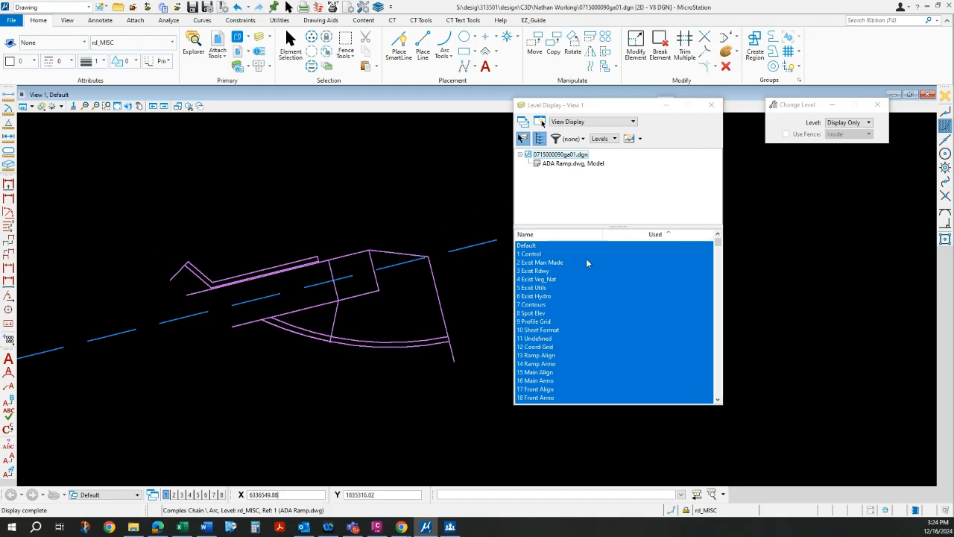
- Turn all levels on for the active drawing and for the ADA Ramp.dwg reference
{"action": "right_click", "coordinate": [587, 284]}
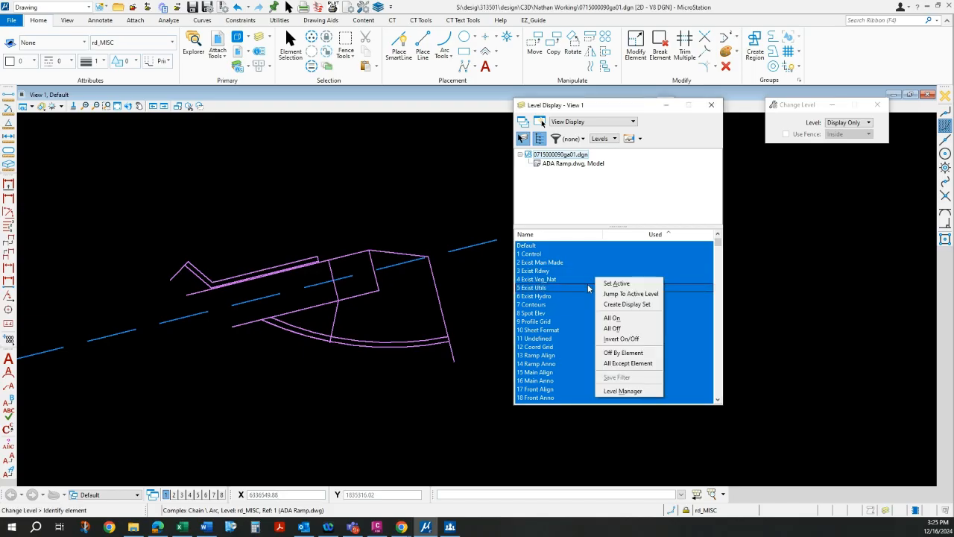
{"action": "left_click", "coordinate": [617, 315]}
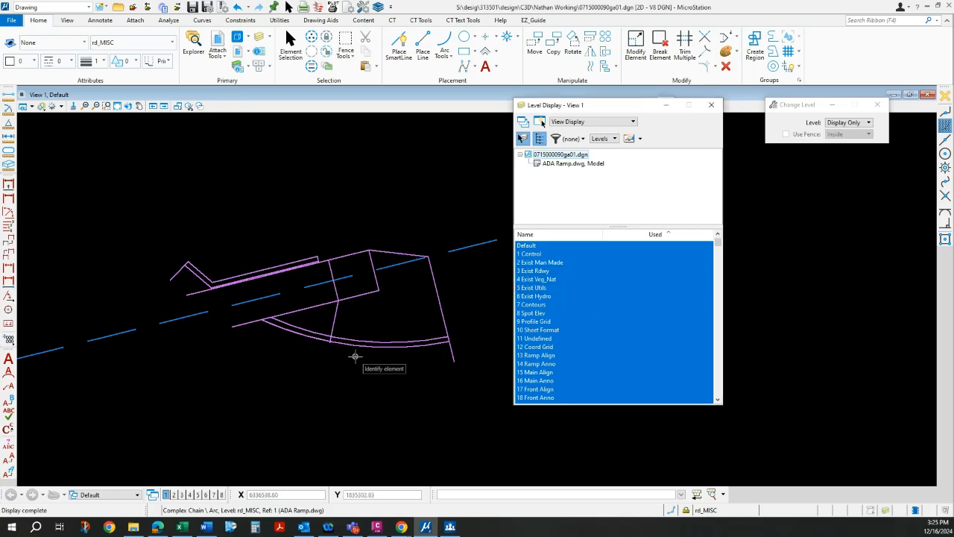
{"action": "scroll", "coordinate": [356, 354], "scroll_direction": "down", "scroll_amount": 2}
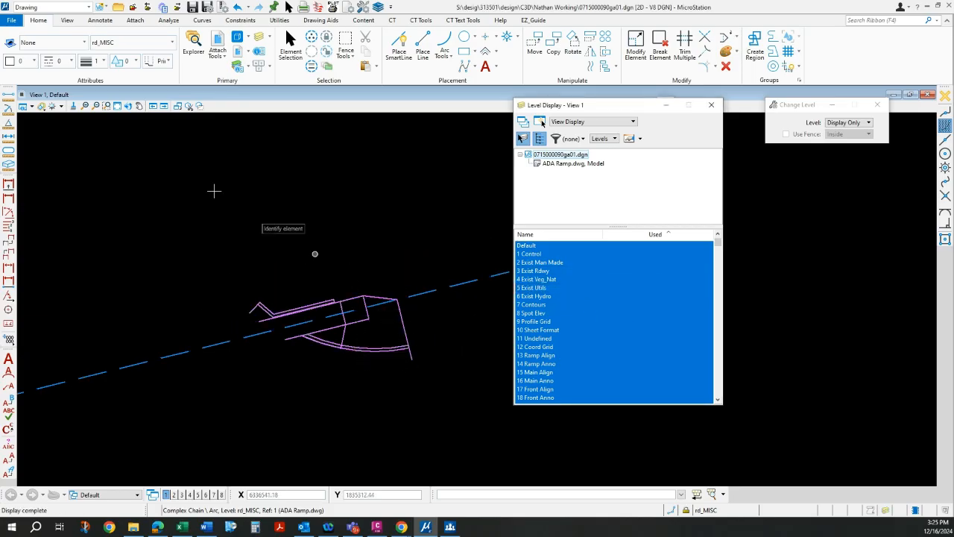
{"action": "left_click", "coordinate": [563, 164]}
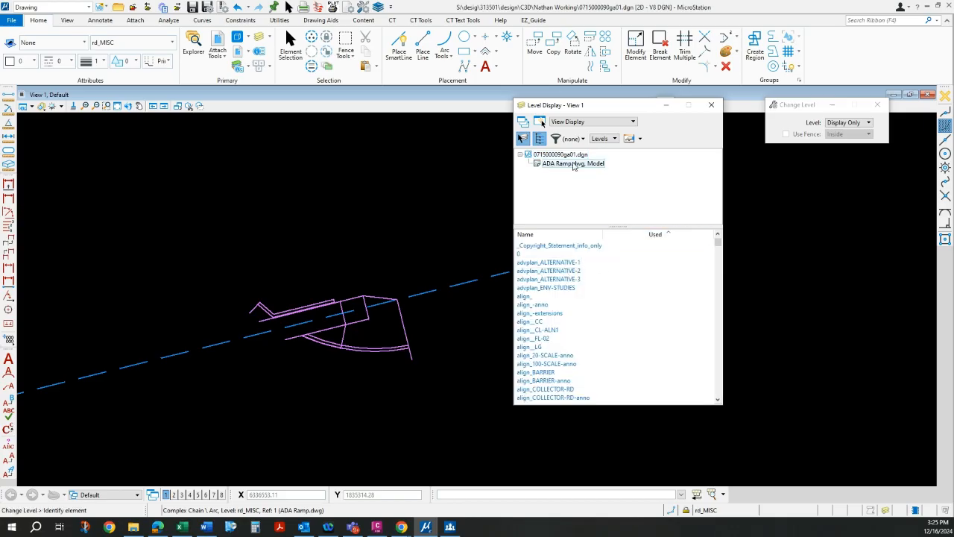
{"action": "right_click", "coordinate": [585, 258]}
{"action": "left_click", "coordinate": [608, 293]}
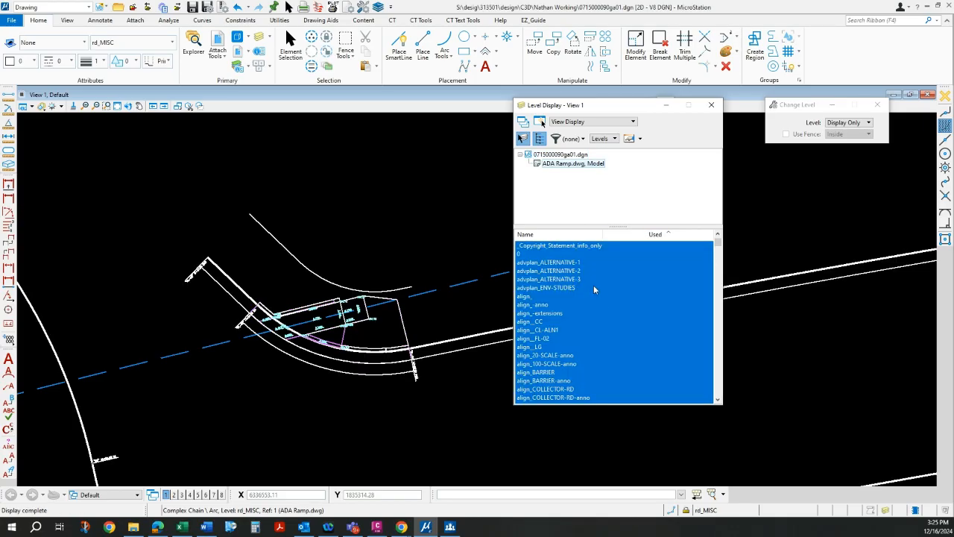
- Turn off the level of the outermost curved feature line in the ADA Ramp.dwg reference with Off By Element
{"action": "left_click", "coordinate": [601, 272]}
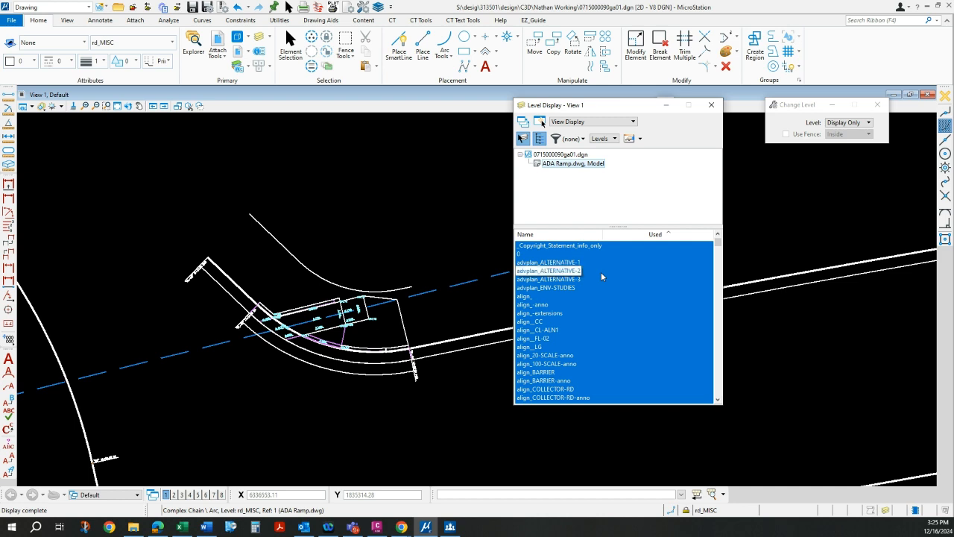
{"action": "right_click", "coordinate": [601, 272]}
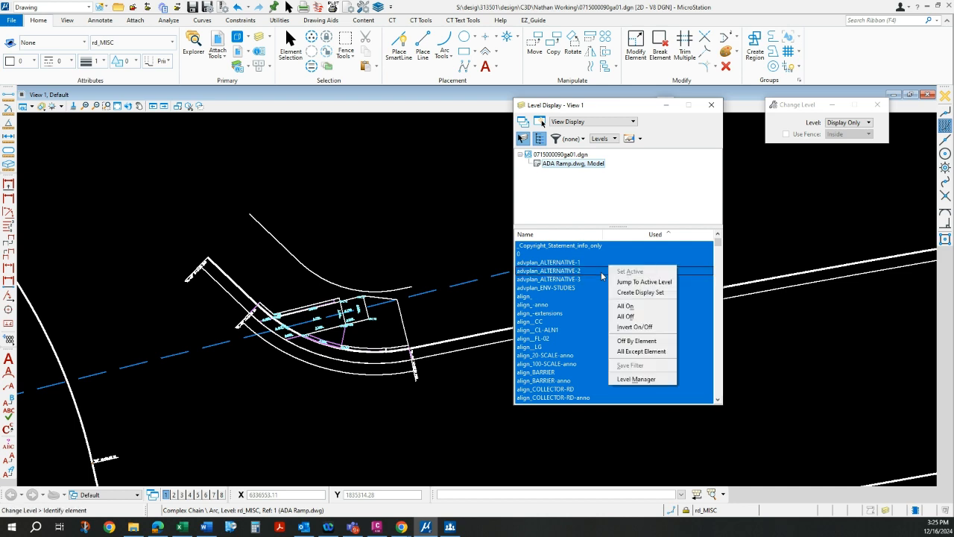
{"action": "left_click", "coordinate": [630, 342]}
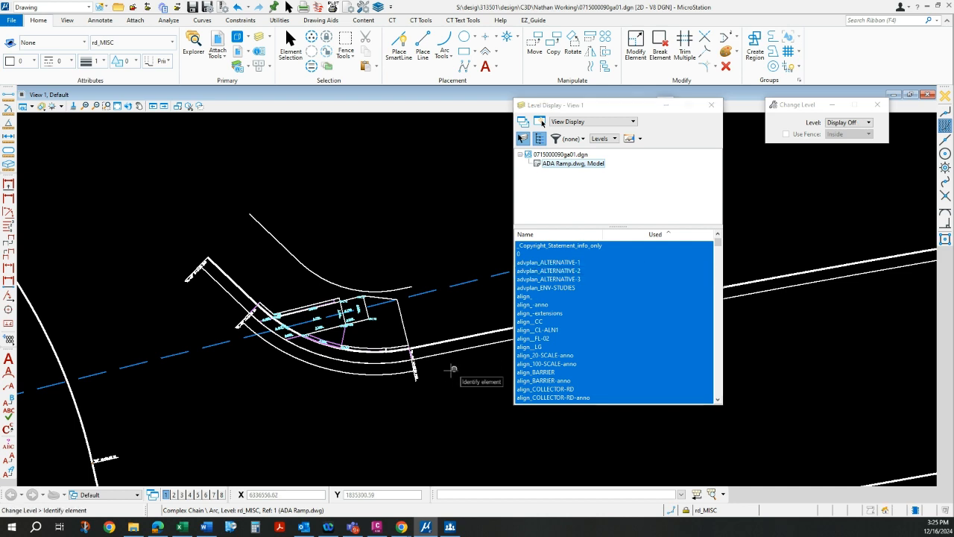
{"action": "left_click", "coordinate": [381, 387]}
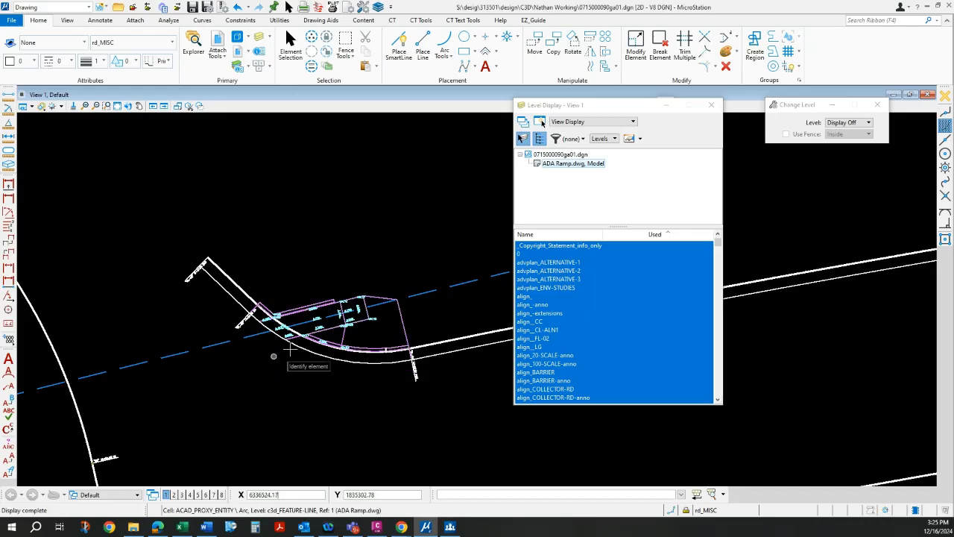
- Close the Level Display dialog
{"action": "scroll", "coordinate": [289, 347], "scroll_direction": "up", "scroll_amount": 4}
{"action": "scroll", "coordinate": [236, 372], "scroll_direction": "down", "scroll_amount": 2}
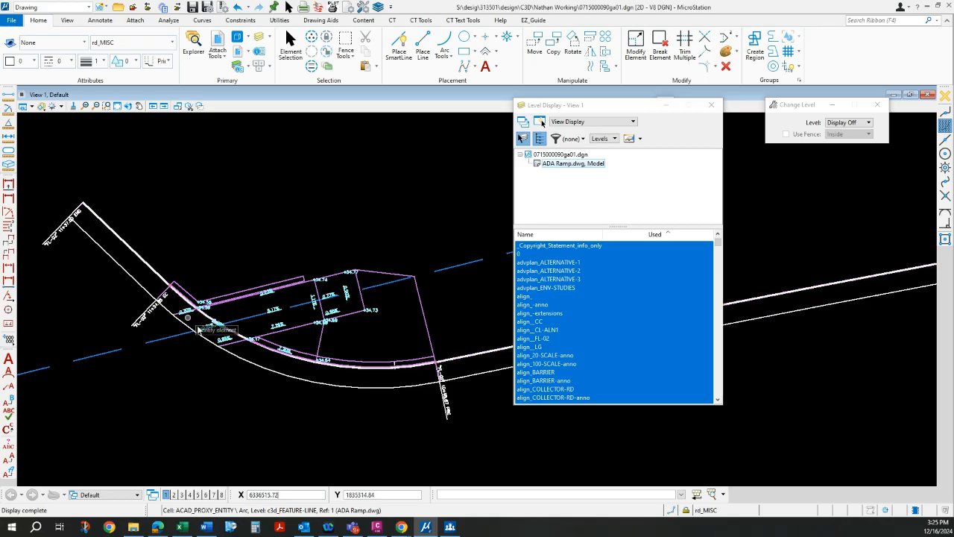
{"action": "left_click", "coordinate": [712, 106]}
{"action": "scroll", "coordinate": [35, 331], "scroll_direction": "up", "scroll_amount": 2}
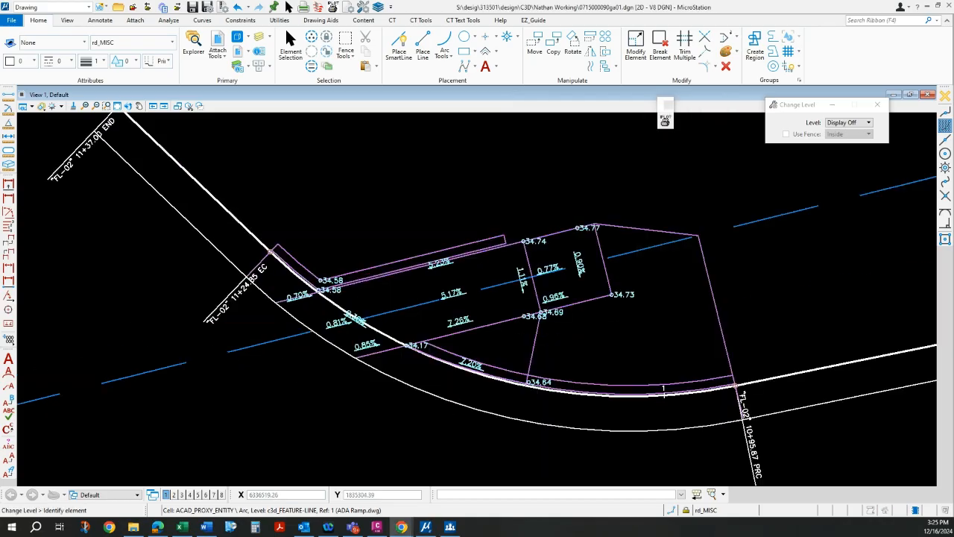
- Select the outer, main and inner curved curb lines of the ADA Ramp.dwg reference, plus the short curb piece and line above the 5.23% slope
{"action": "left_click", "coordinate": [291, 45]}
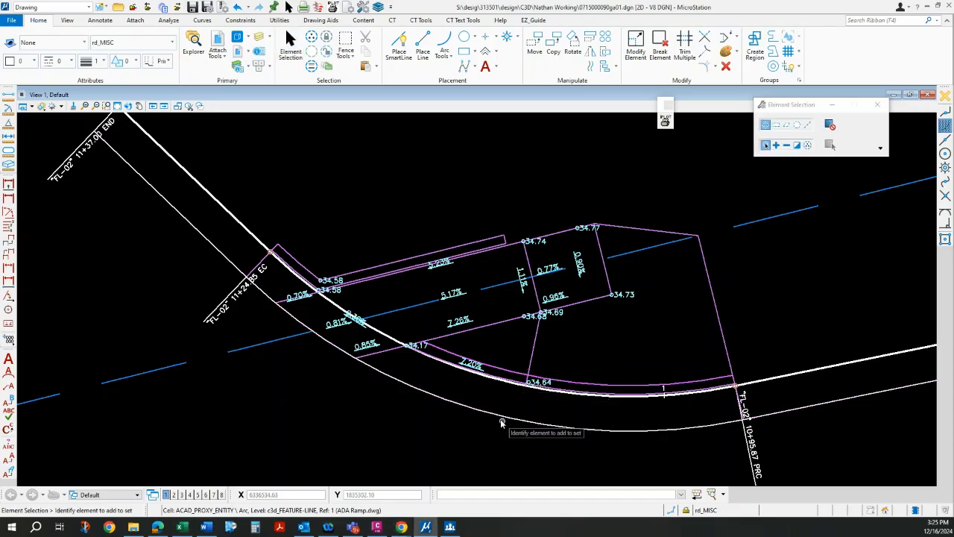
{"action": "left_click", "coordinate": [477, 405]}
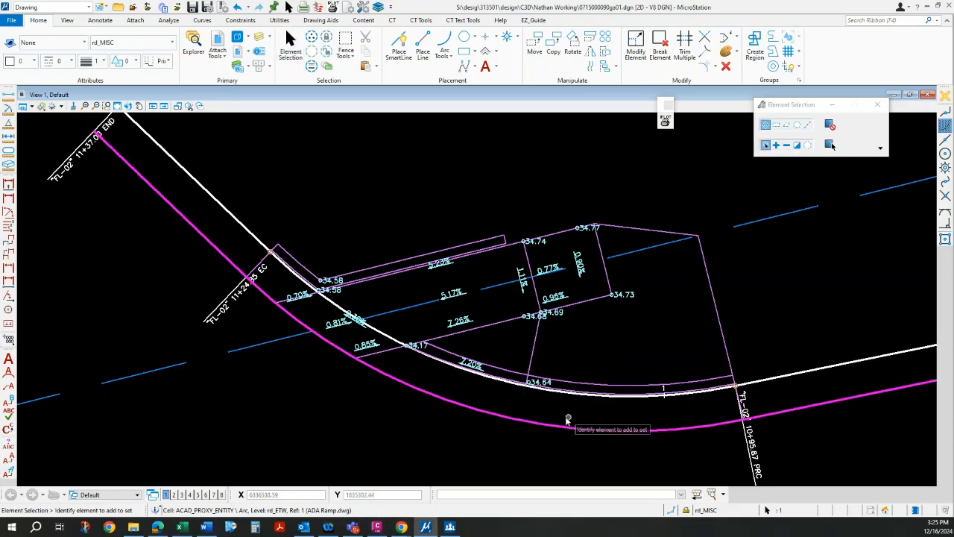
{"action": "scroll", "coordinate": [661, 402], "scroll_direction": "up", "scroll_amount": 3}
{"action": "left_click", "coordinate": [616, 386]}
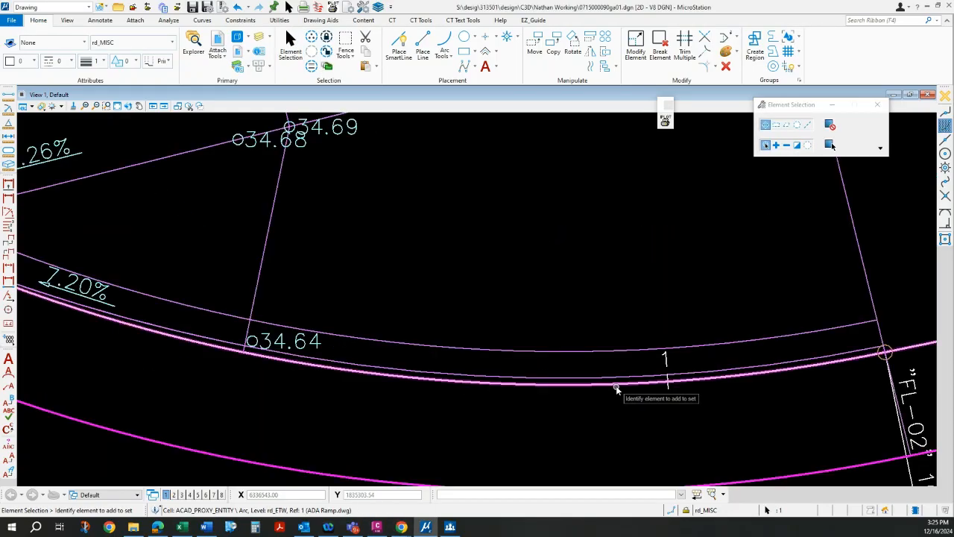
{"action": "scroll", "coordinate": [566, 417], "scroll_direction": "down", "scroll_amount": 3}
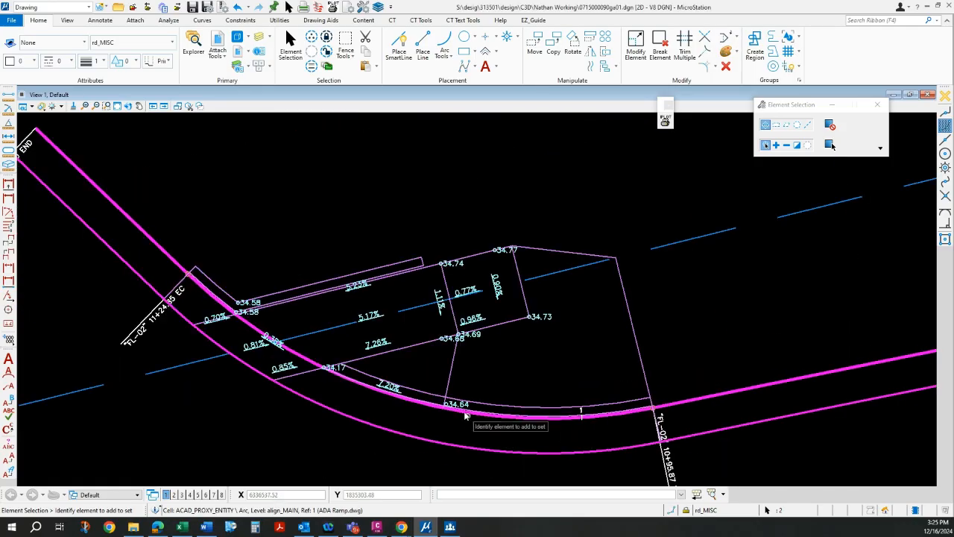
{"action": "scroll", "coordinate": [466, 410], "scroll_direction": "up", "scroll_amount": 2}
{"action": "left_click", "coordinate": [549, 403]}
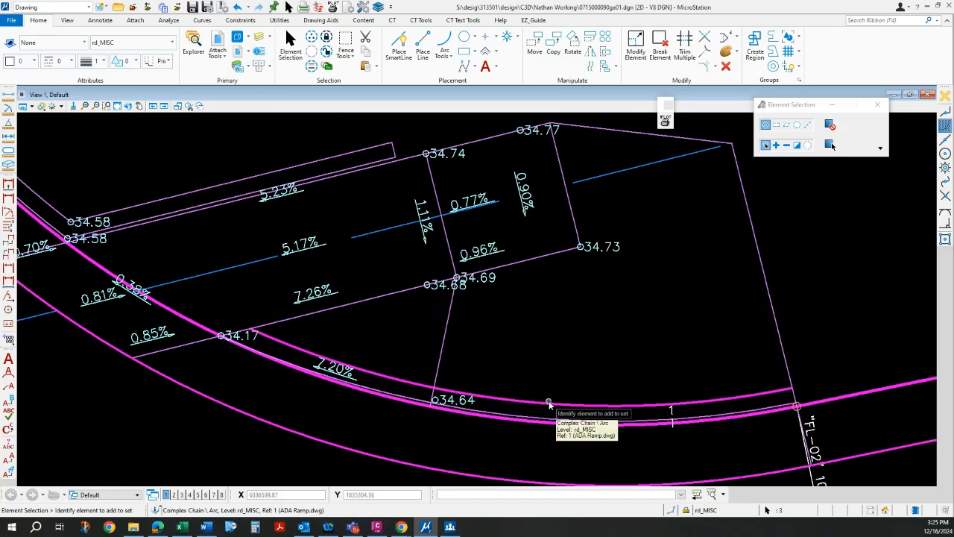
{"action": "left_click", "coordinate": [61, 214]}
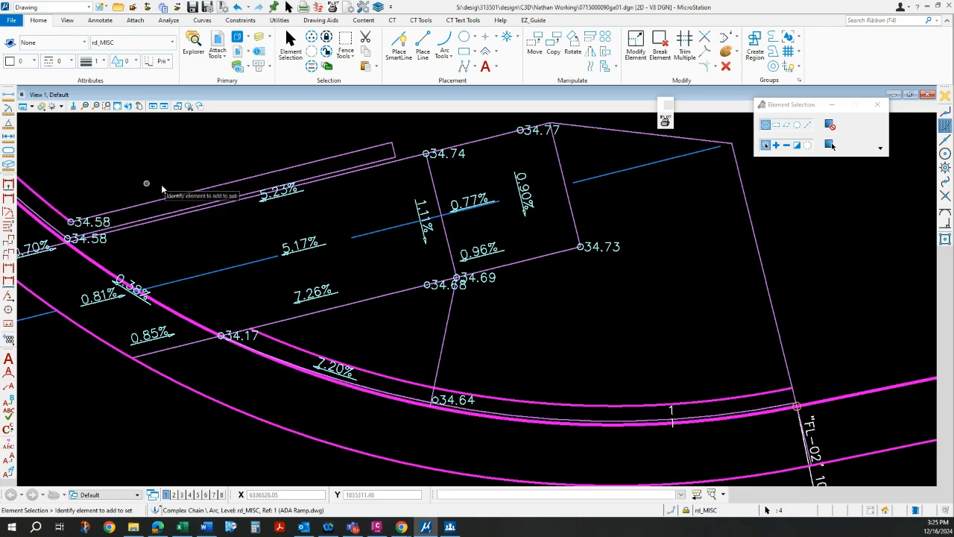
{"action": "left_click", "coordinate": [158, 199]}
{"action": "scroll", "coordinate": [396, 233], "scroll_direction": "down", "scroll_amount": 2}
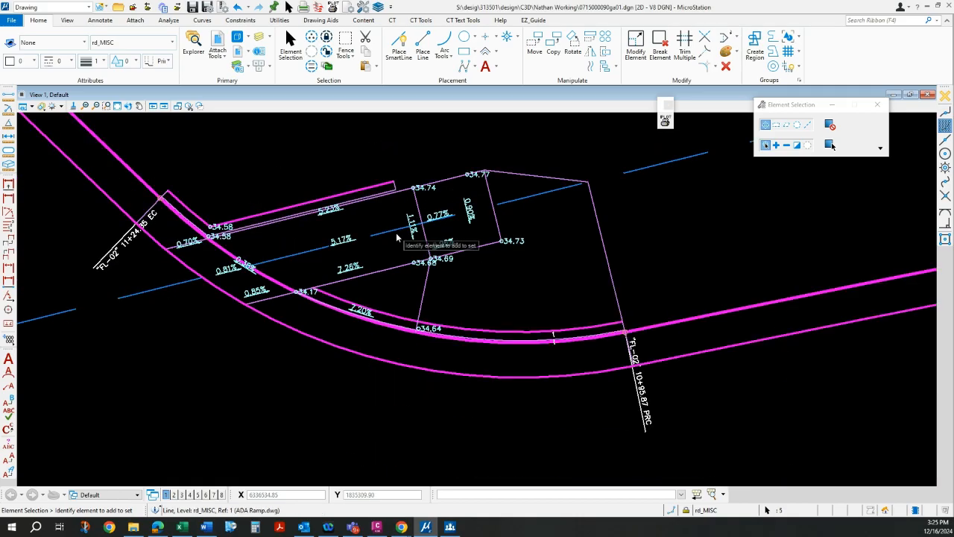
- Add the ramp edges beside the 7.26% and 5.23% slopes, the line down to 34.64, and the landing's edges to the selection
{"action": "scroll", "coordinate": [395, 275], "scroll_direction": "up", "scroll_amount": 2}
{"action": "left_click", "coordinate": [375, 301]}
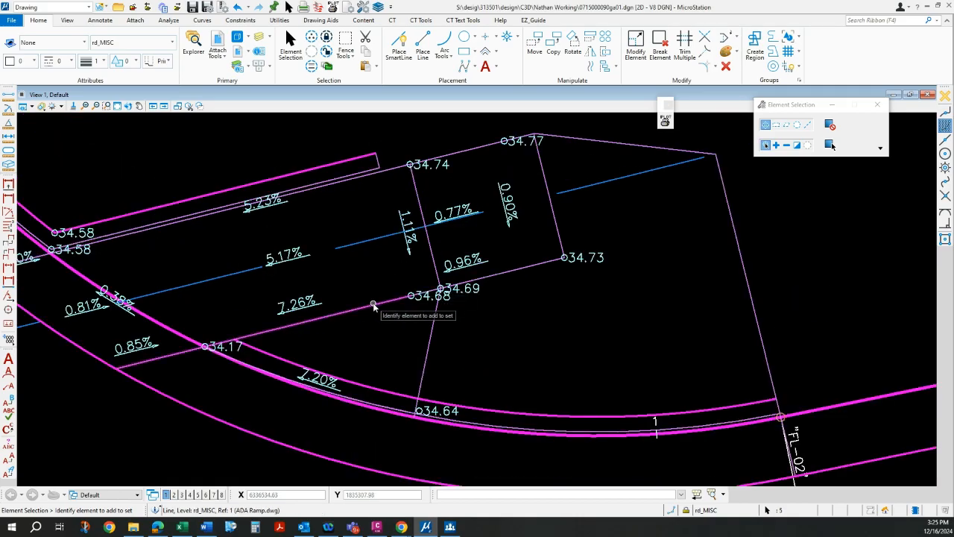
{"action": "left_click", "coordinate": [428, 353]}
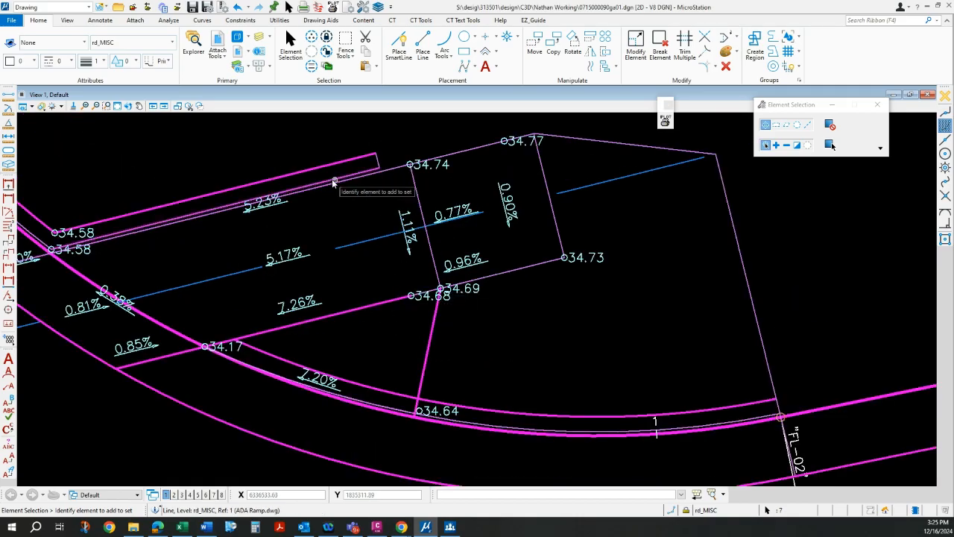
{"action": "left_click", "coordinate": [402, 189]}
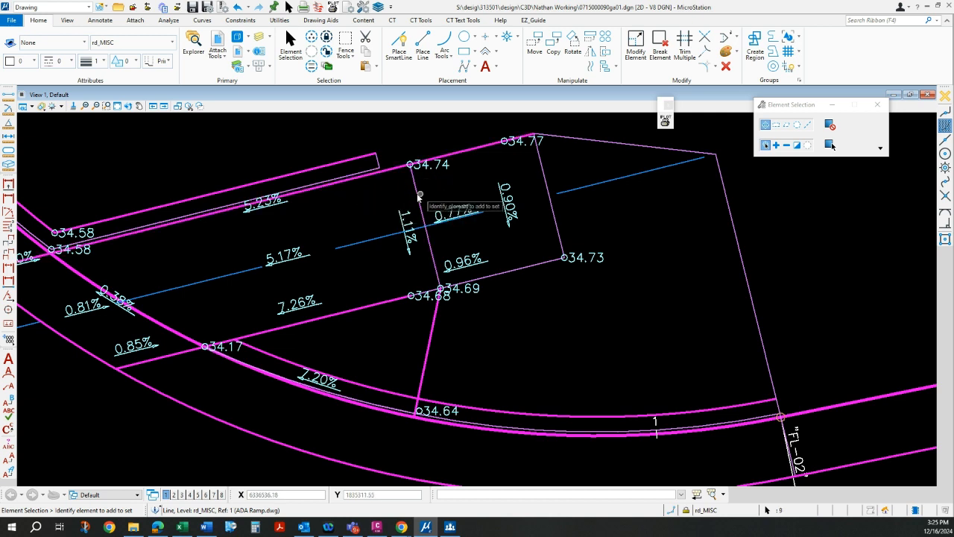
{"action": "left_click", "coordinate": [419, 195]}
{"action": "left_click", "coordinate": [545, 178]}
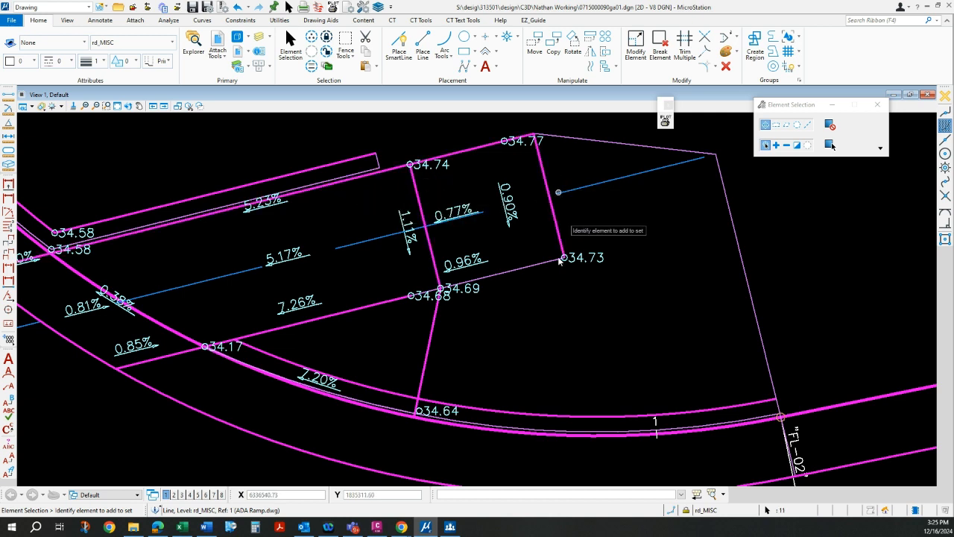
{"action": "left_click", "coordinate": [524, 272]}
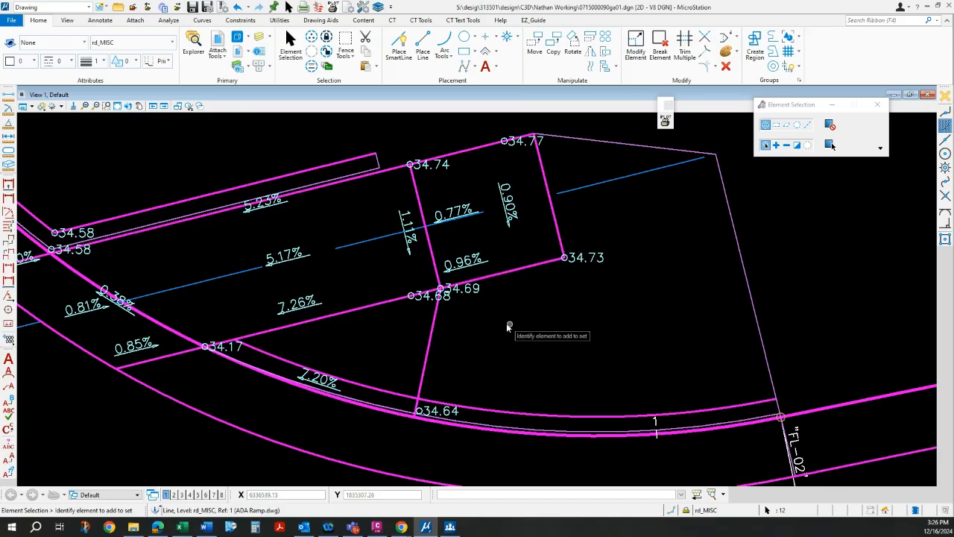
- Add the two outer boundary lines beyond the landing and the long dashed blue line to the selection
{"action": "left_click", "coordinate": [621, 145]}
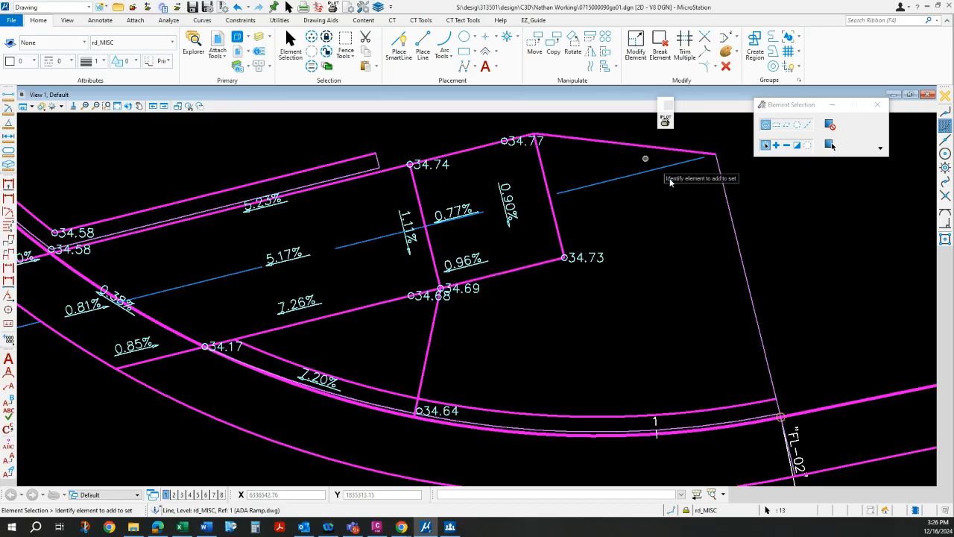
{"action": "left_click", "coordinate": [735, 232]}
{"action": "scroll", "coordinate": [642, 323], "scroll_direction": "down", "scroll_amount": 4}
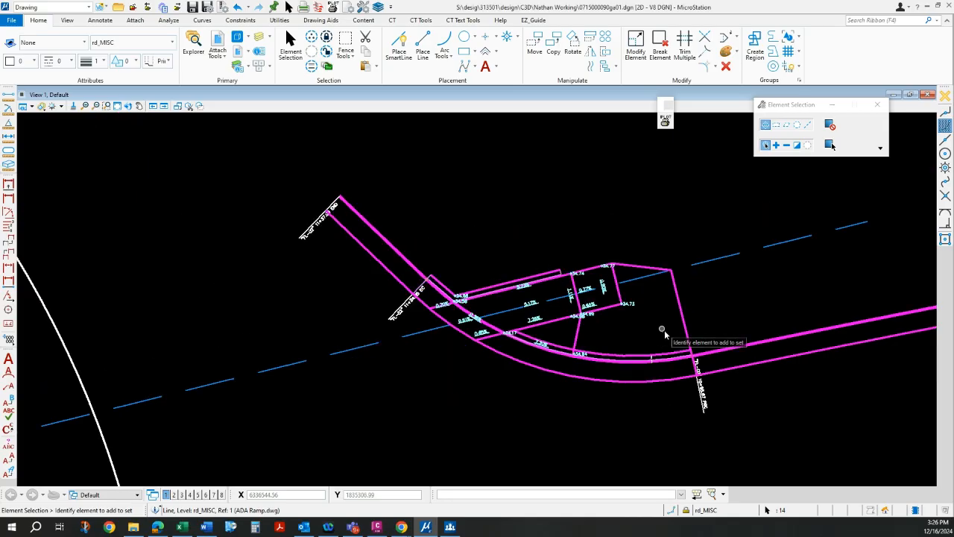
{"action": "middle_click_drag", "start_coordinate": [626, 304], "coordinate": [499, 279]}
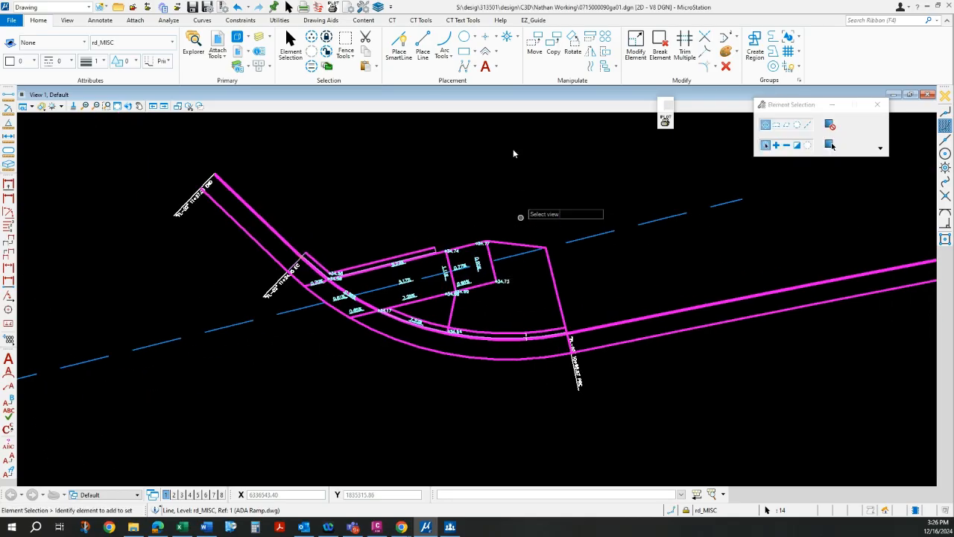
{"action": "left_click", "coordinate": [596, 238]}
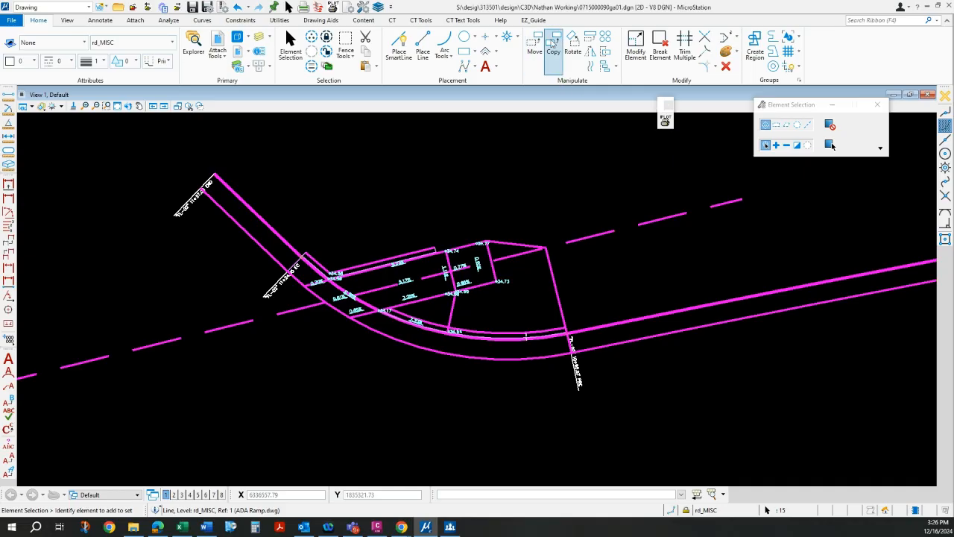
- Copy the selected reference linework once from the outer boundary corner beyond the landing, offsetting it by a distance of .5
{"action": "left_click", "coordinate": [553, 45]}
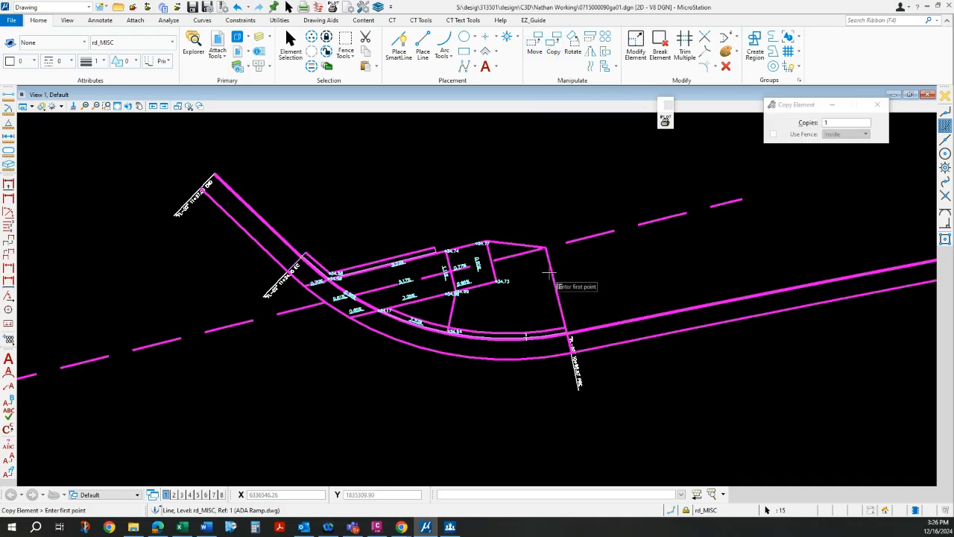
{"action": "scroll", "coordinate": [549, 275], "scroll_direction": "up", "scroll_amount": 5}
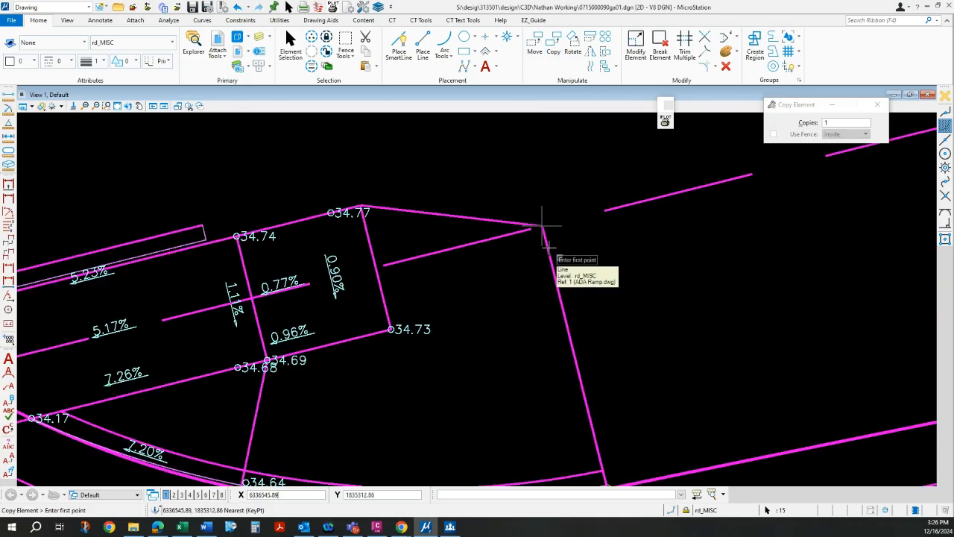
{"action": "left_click", "coordinate": [542, 224]}
{"action": "scroll", "coordinate": [550, 272], "scroll_direction": "down", "scroll_amount": 3}
{"action": "scroll", "coordinate": [515, 255], "scroll_direction": "up", "scroll_amount": 4}
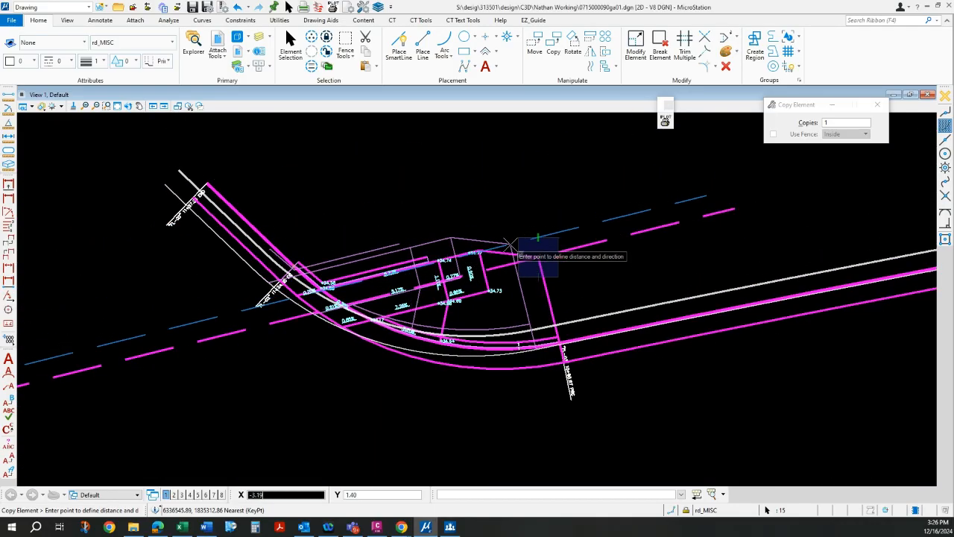
{"action": "type", "text": ".5"}
{"action": "left_click", "coordinate": [603, 302]}
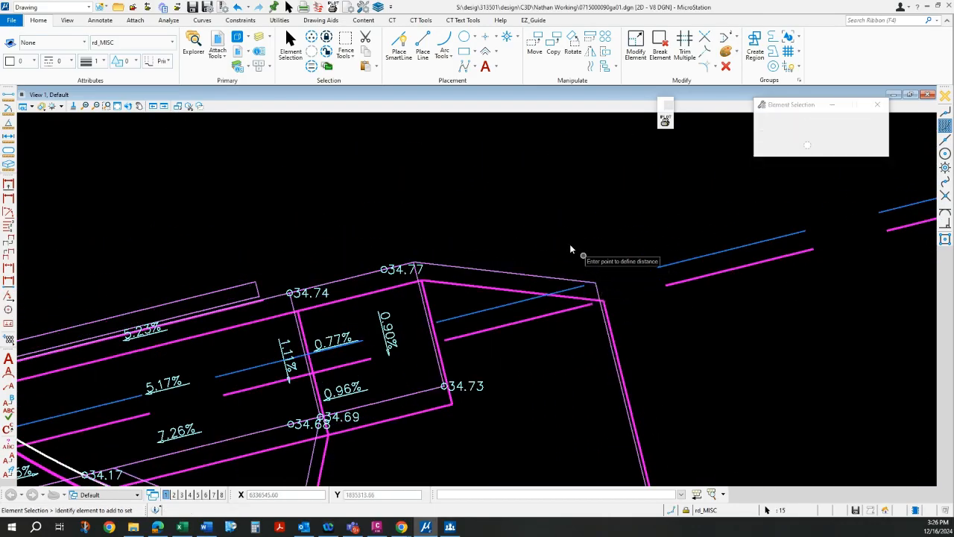
{"action": "left_click", "coordinate": [551, 235]}
- Undo the offset copy of the ramp linework
{"action": "scroll", "coordinate": [445, 218], "scroll_direction": "down", "scroll_amount": 5}
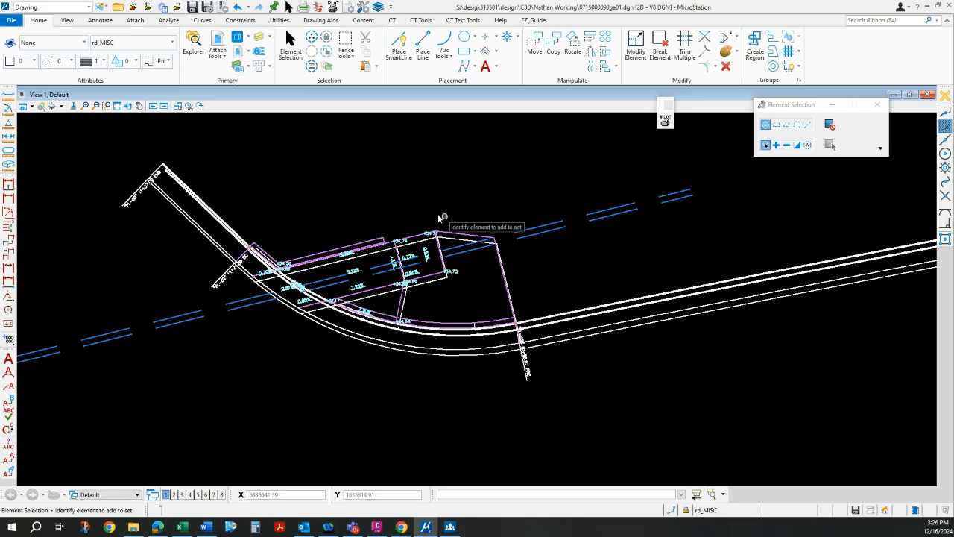
{"action": "scroll", "coordinate": [447, 221], "scroll_direction": "up", "scroll_amount": 5}
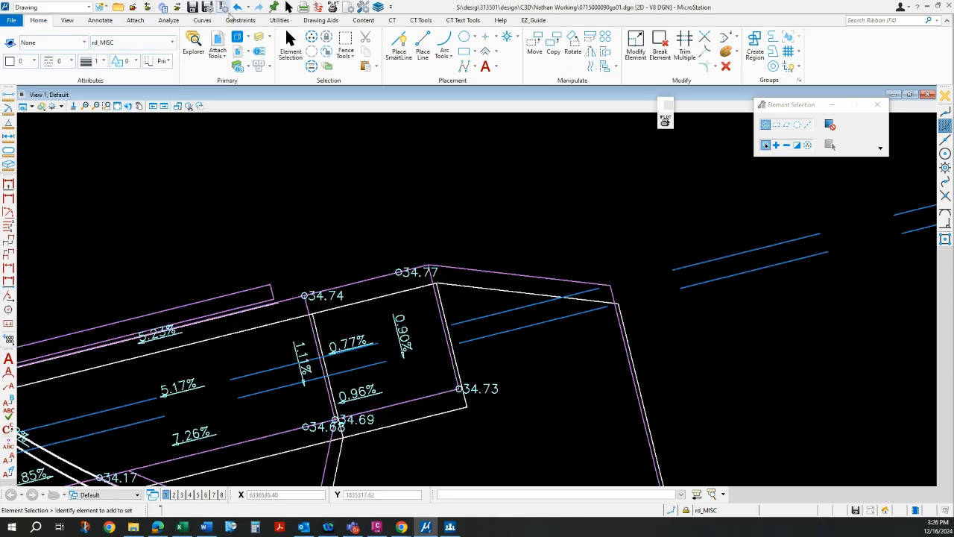
{"action": "left_click", "coordinate": [237, 11]}
{"action": "scroll", "coordinate": [441, 213], "scroll_direction": "down", "scroll_amount": 2}
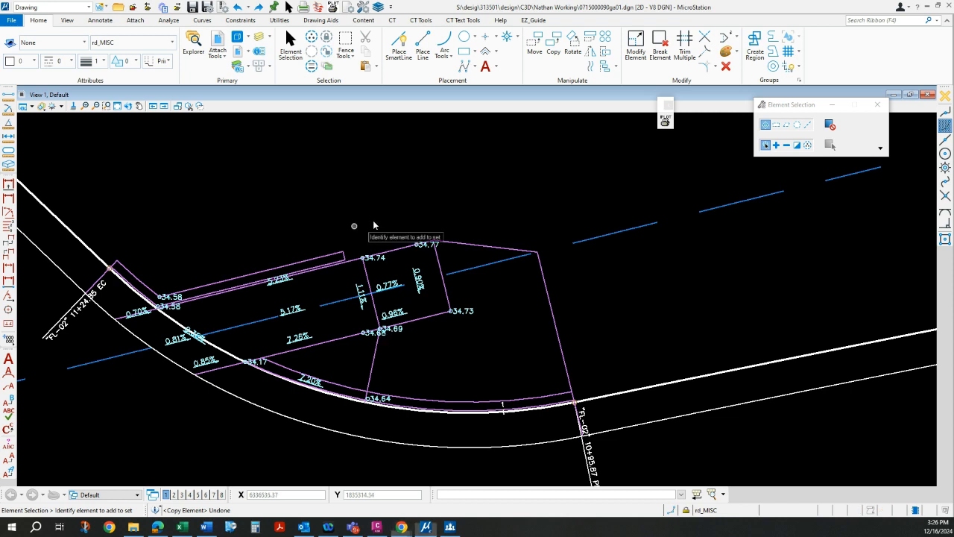
- Copy the outer, main and inner curved curb lines from the ADA Ramp.dwg reference in place into the active drawing
{"action": "scroll", "coordinate": [429, 209], "scroll_direction": "down", "scroll_amount": 2}
{"action": "scroll", "coordinate": [372, 326], "scroll_direction": "up", "scroll_amount": 2}
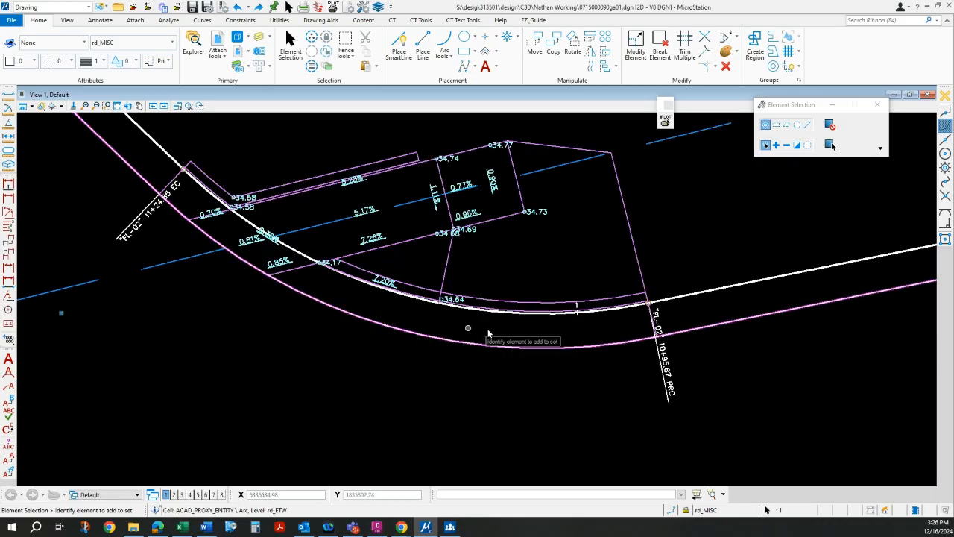
{"action": "scroll", "coordinate": [512, 328], "scroll_direction": "up", "scroll_amount": 2}
{"action": "left_click", "coordinate": [508, 304], "text": "ctrl"}
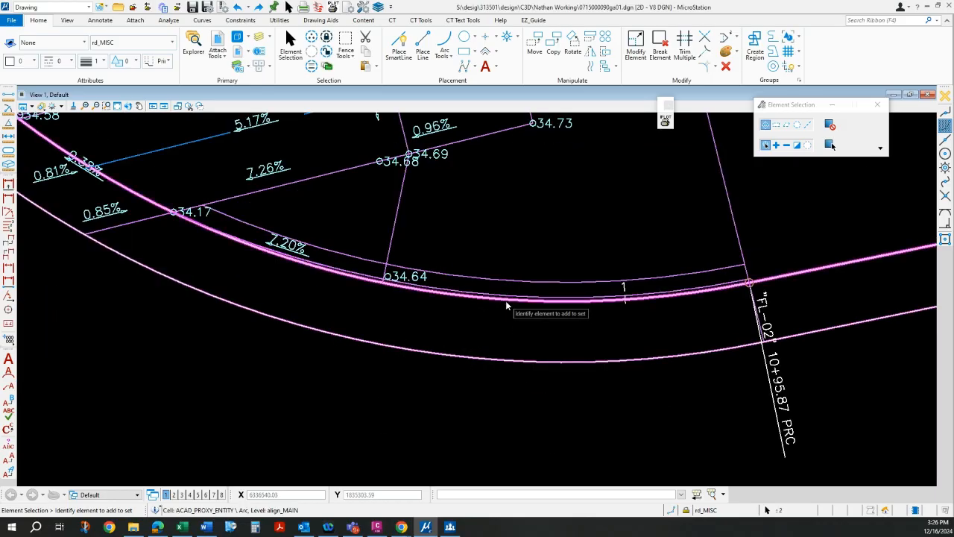
{"action": "scroll", "coordinate": [528, 287], "scroll_direction": "up", "scroll_amount": 2}
{"action": "left_click", "coordinate": [526, 281], "text": "ctrl"}
{"action": "scroll", "coordinate": [534, 326], "scroll_direction": "down", "scroll_amount": 2}
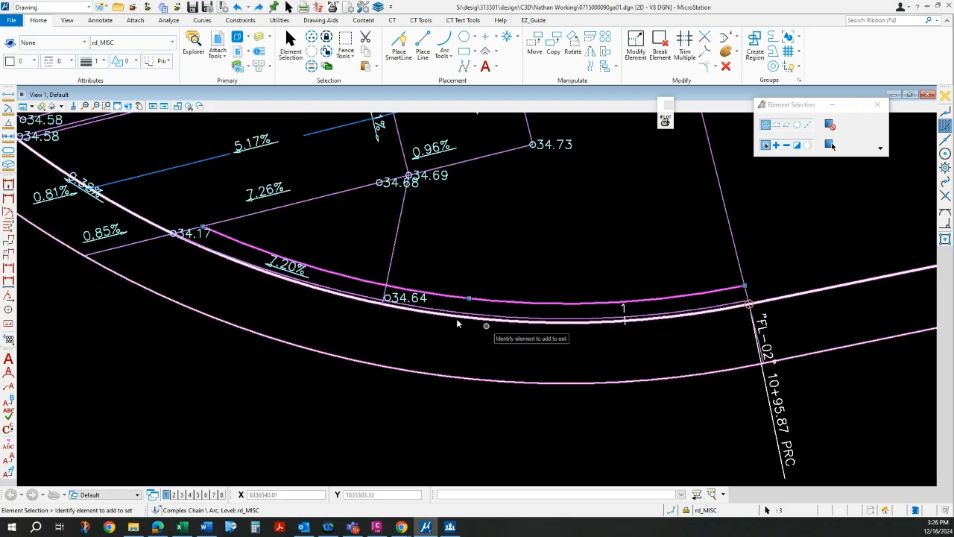
{"action": "scroll", "coordinate": [321, 270], "scroll_direction": "down", "scroll_amount": 1}
{"action": "scroll", "coordinate": [149, 157], "scroll_direction": "up", "scroll_amount": 2}
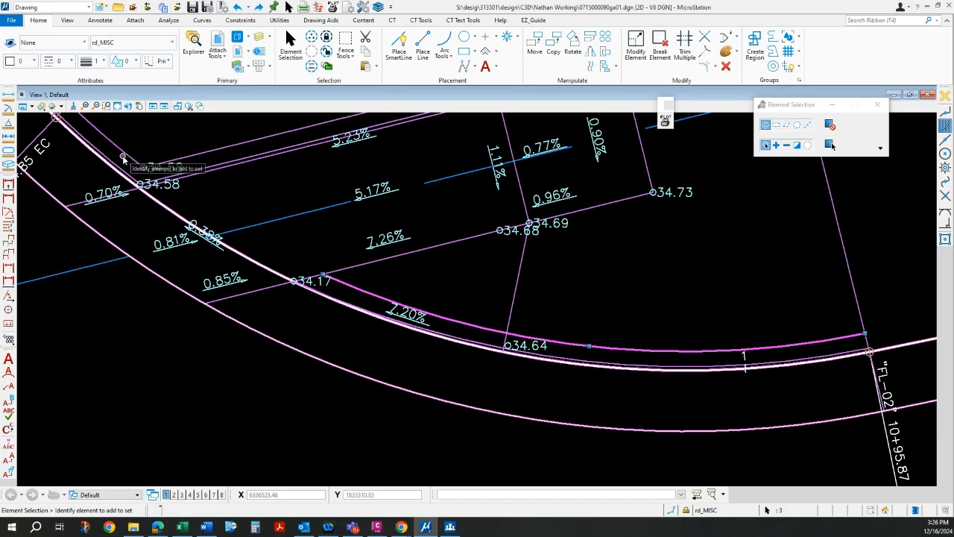
- Copy in place the short curb piece near 34.58, the narrow strip's outline above the 5.23% slope, and the ramp edge beside 7.26%
{"action": "left_click", "coordinate": [124, 157], "text": "ctrl"}
{"action": "left_click", "coordinate": [196, 155], "text": "ctrl"}
{"action": "scroll", "coordinate": [242, 189], "scroll_direction": "down", "scroll_amount": 1}
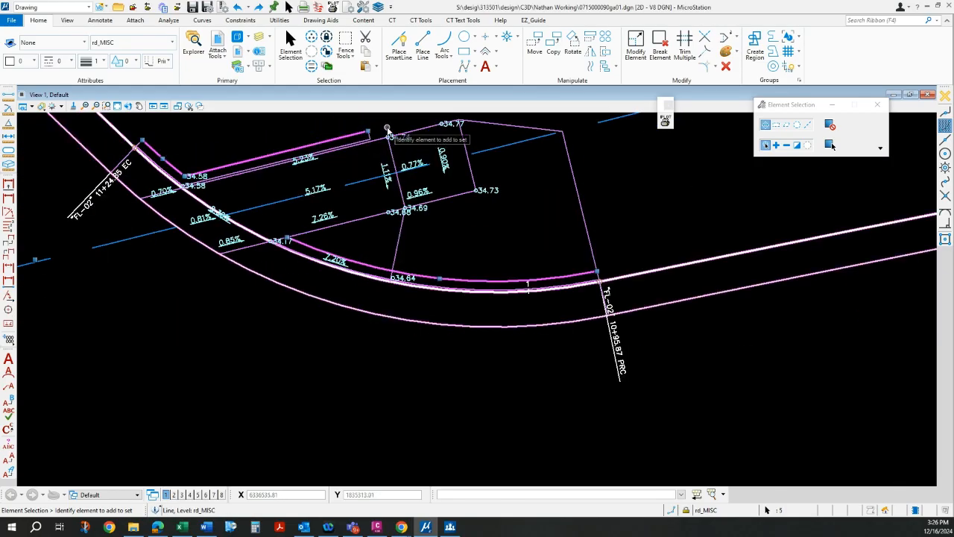
{"action": "scroll", "coordinate": [385, 128], "scroll_direction": "up", "scroll_amount": 2}
{"action": "scroll", "coordinate": [326, 167], "scroll_direction": "up", "scroll_amount": 2}
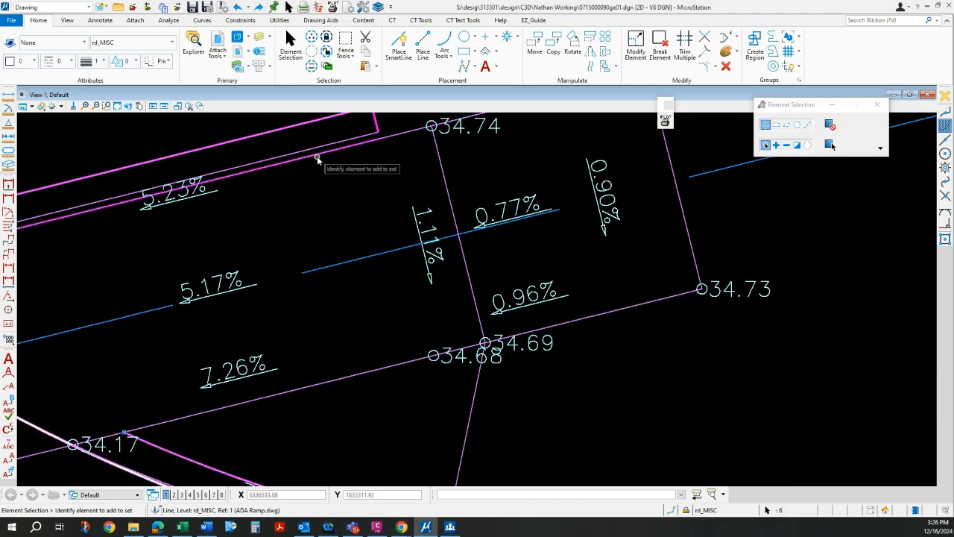
{"action": "left_click", "coordinate": [397, 363], "text": "ctrl"}
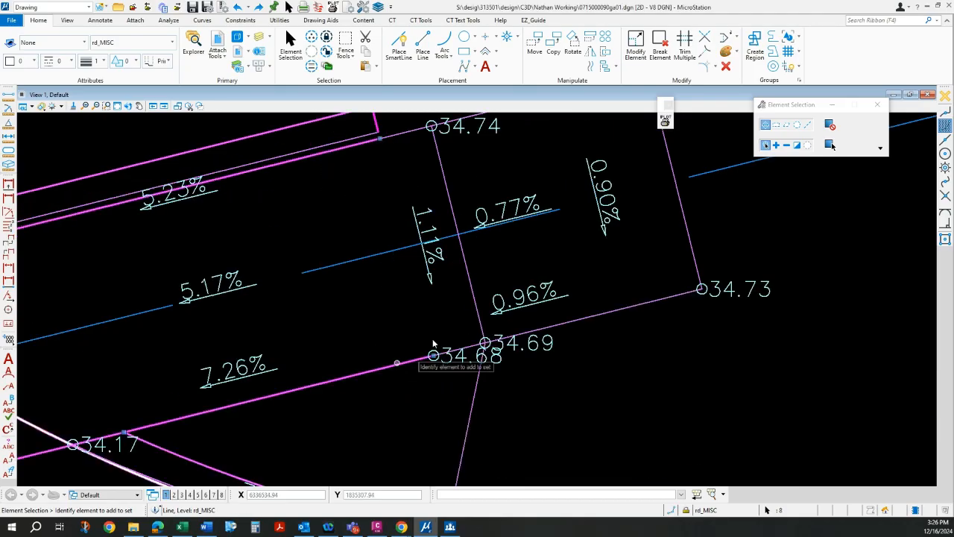
- Copy in place the landing's four edge lines beside the 1.11%, 0.90%, 0.77% and 0.96% slope labels
{"action": "left_click", "coordinate": [465, 270], "text": "ctrl"}
{"action": "scroll", "coordinate": [533, 358], "scroll_direction": "down", "scroll_amount": 3}
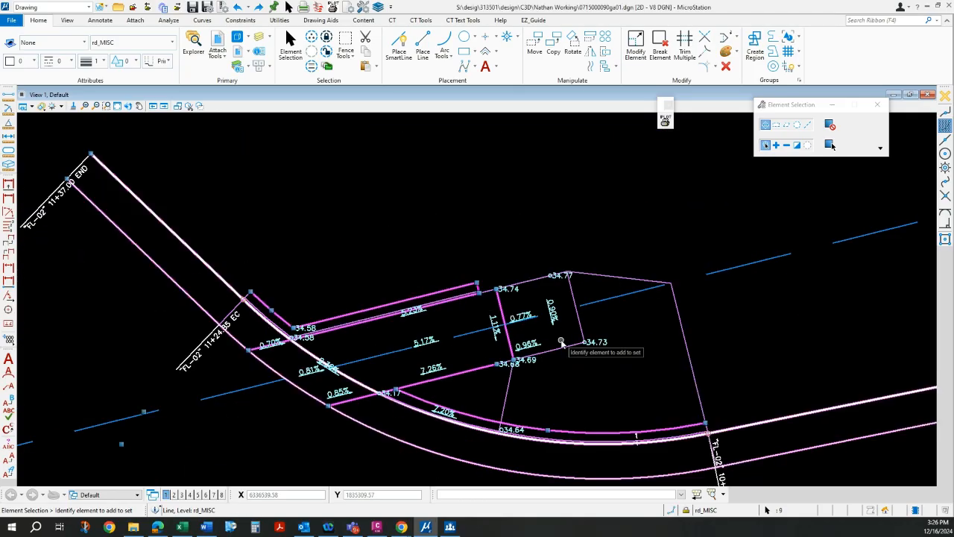
{"action": "left_click", "coordinate": [574, 304], "text": "ctrl"}
{"action": "left_click", "coordinate": [531, 282], "text": "ctrl"}
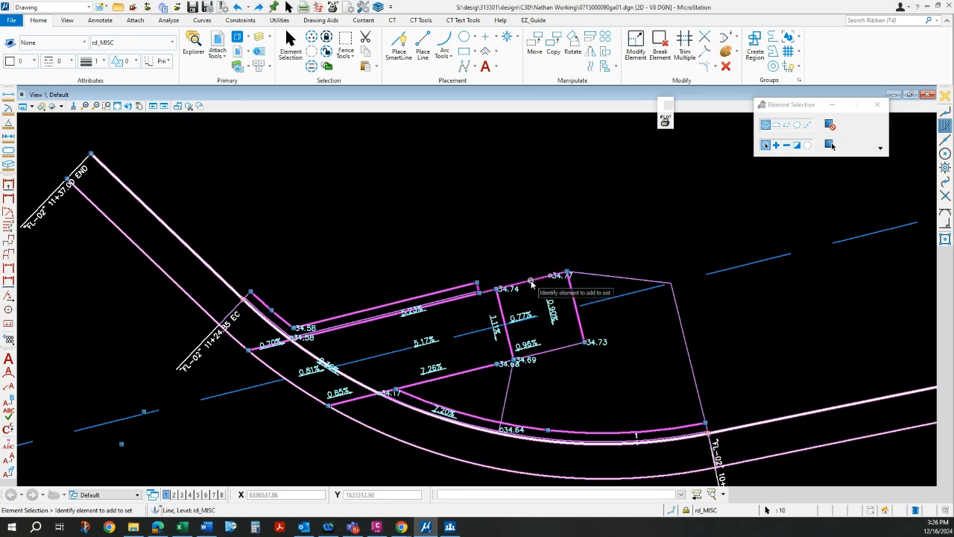
{"action": "scroll", "coordinate": [548, 351], "scroll_direction": "up", "scroll_amount": 1}
{"action": "left_click", "coordinate": [558, 348], "text": "ctrl"}
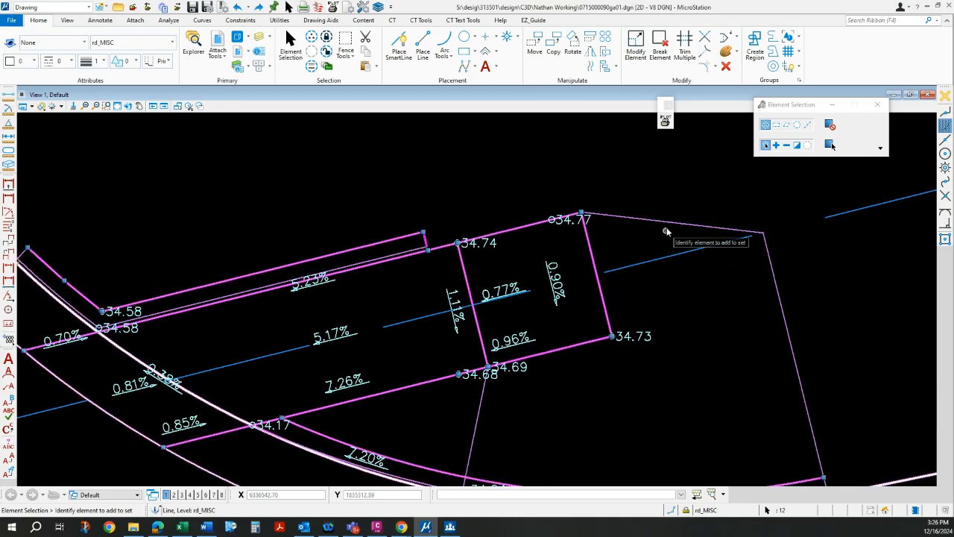
- Copy in place the flare's outer edges beyond 34.77, the line from 34.69 to 34.64, and the long blue dashed line
{"action": "left_click", "coordinate": [734, 229], "text": "ctrl"}
{"action": "left_click", "coordinate": [777, 291], "text": "ctrl"}
{"action": "scroll", "coordinate": [713, 267], "scroll_direction": "down", "scroll_amount": 1}
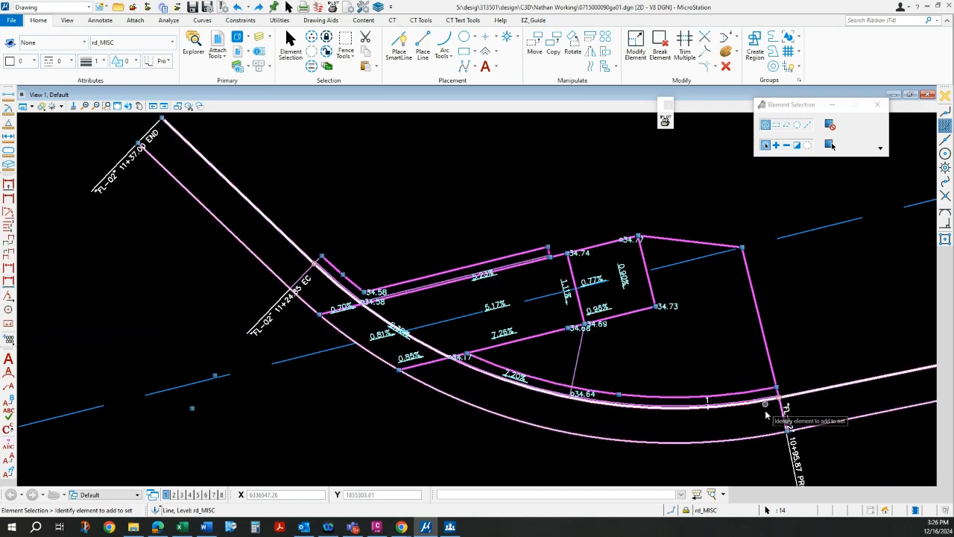
{"action": "left_click", "coordinate": [553, 46]}
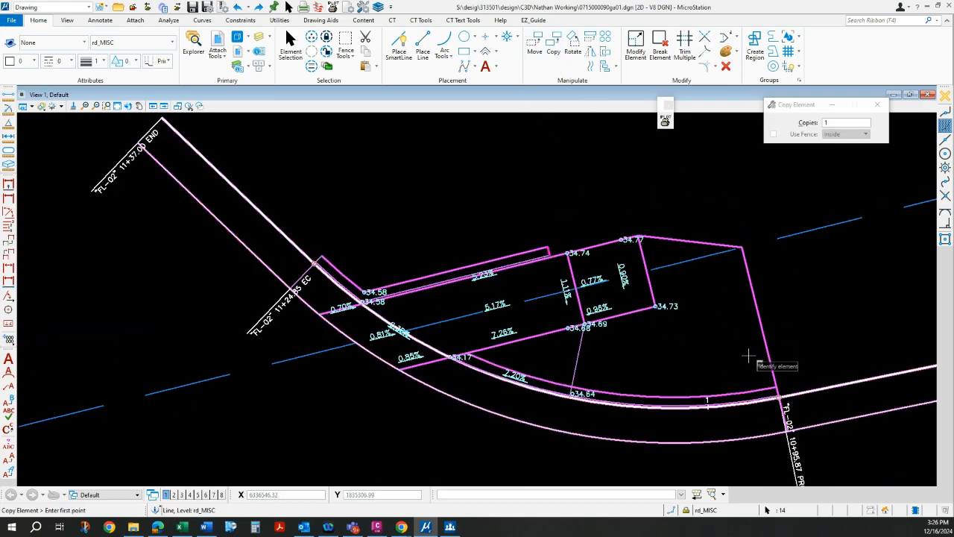
{"action": "right_click", "coordinate": [589, 365]}
{"action": "left_click", "coordinate": [577, 363], "text": "ctrl"}
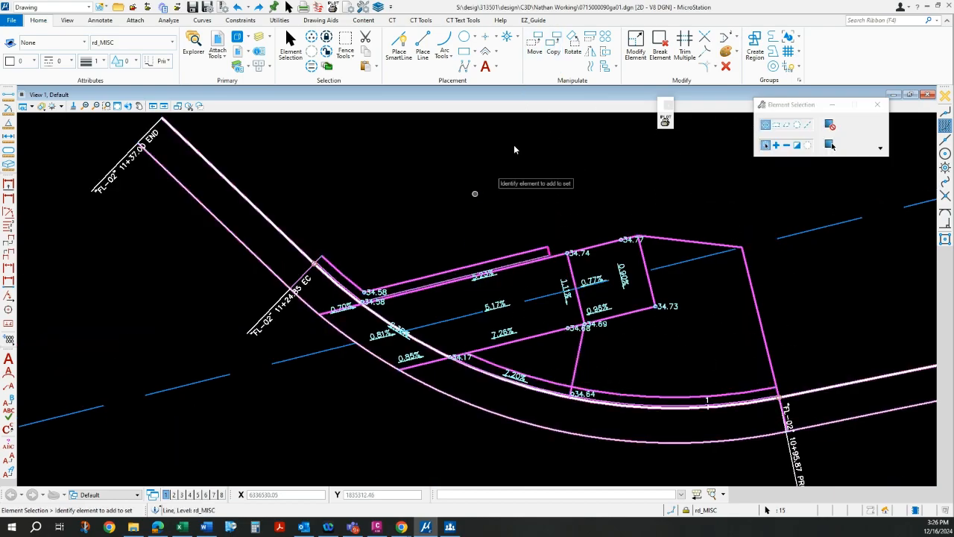
{"action": "left_click", "coordinate": [573, 41]}
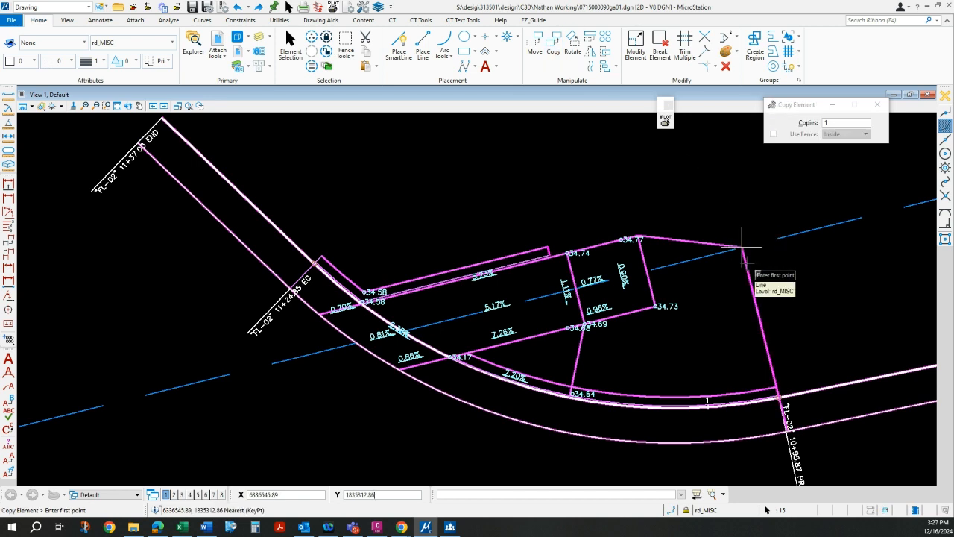
{"action": "right_click", "coordinate": [771, 252]}
{"action": "left_click", "coordinate": [780, 238], "text": "ctrl"}
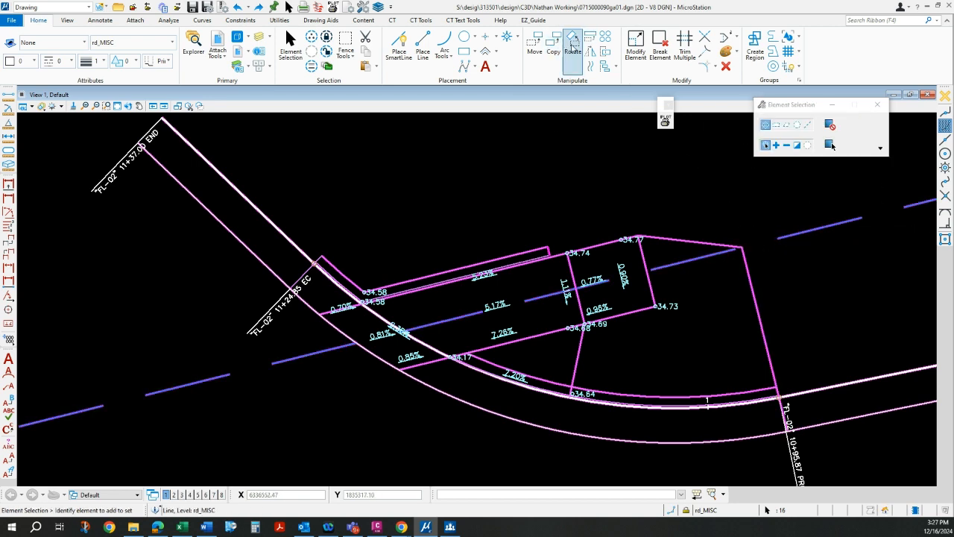
{"action": "left_click", "coordinate": [553, 46]}
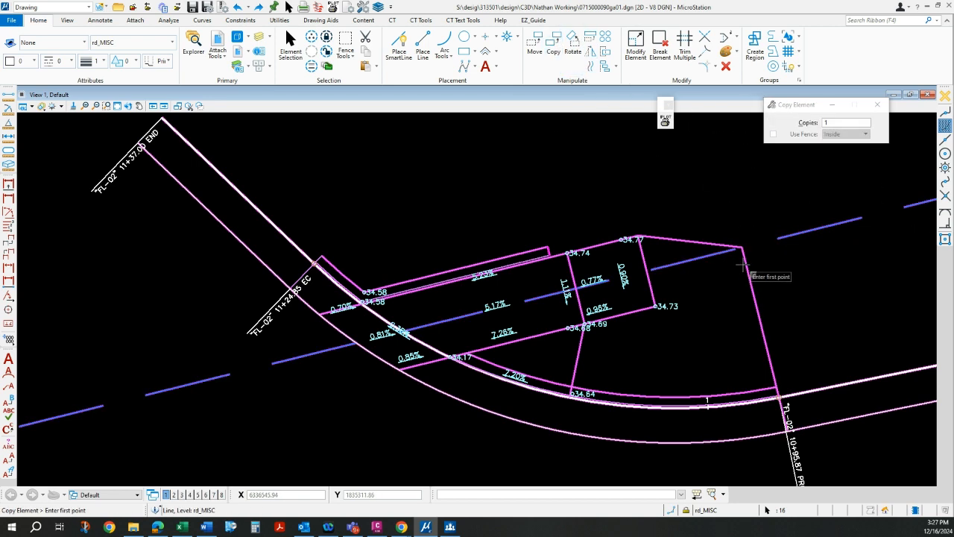
{"action": "left_click", "coordinate": [743, 261]}
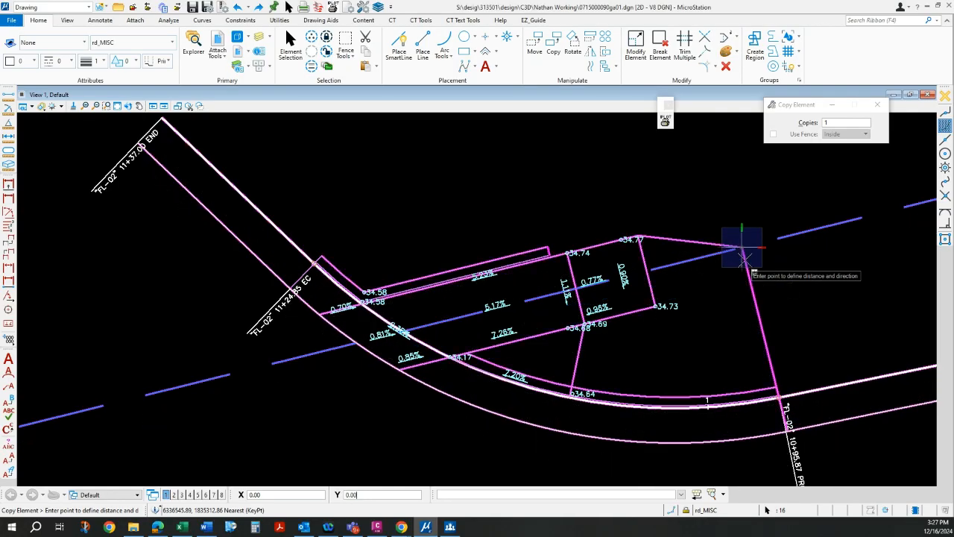
{"action": "right_click", "coordinate": [737, 254]}
- Hide the ADA Ramp.dwg reference and close the References dialog
{"action": "left_click", "coordinate": [637, 223]}
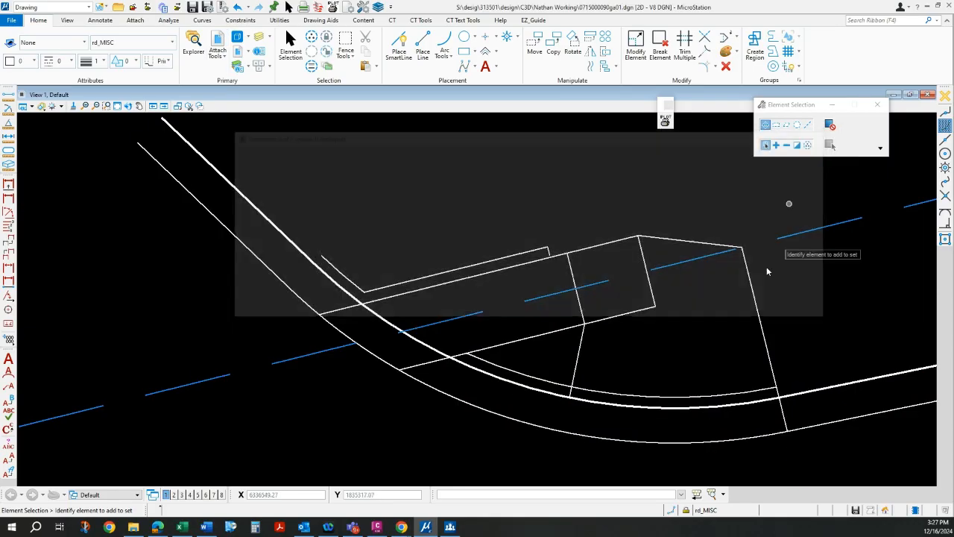
{"action": "left_click", "coordinate": [823, 136]}
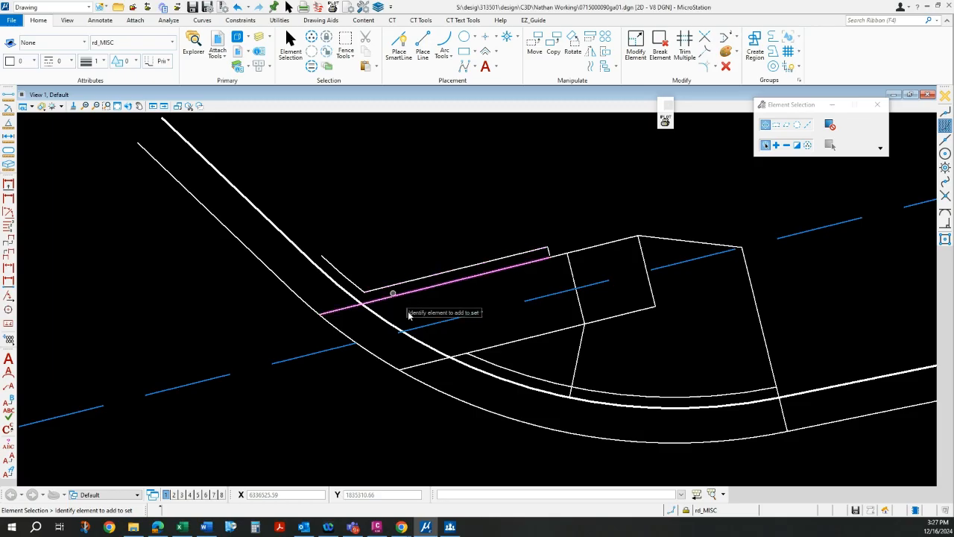
- Delete the narrow strip's short end line and trim the strip's upper line and the nearest landing edge to their intersection
{"action": "middle_click_drag", "start_coordinate": [597, 393], "coordinate": [570, 379]}
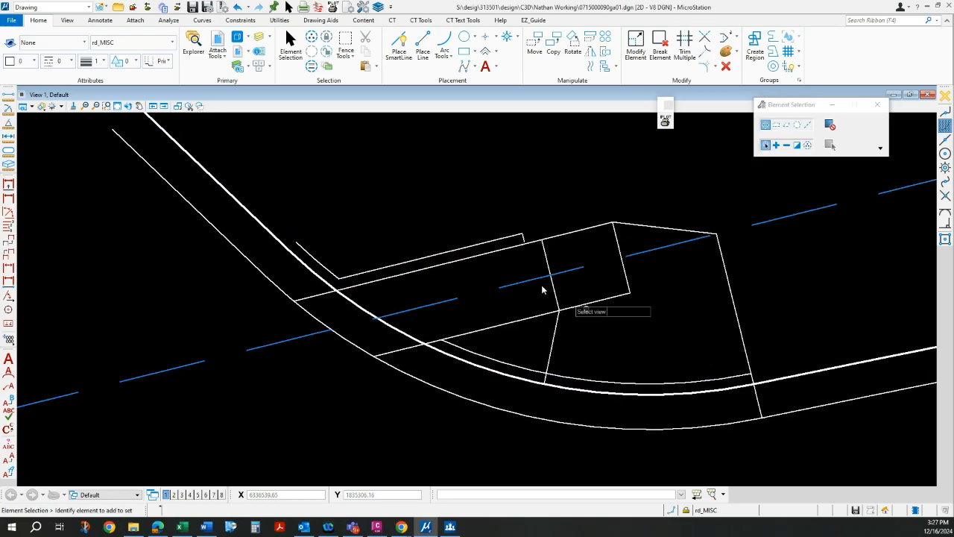
{"action": "scroll", "coordinate": [517, 245], "scroll_direction": "up", "scroll_amount": 4}
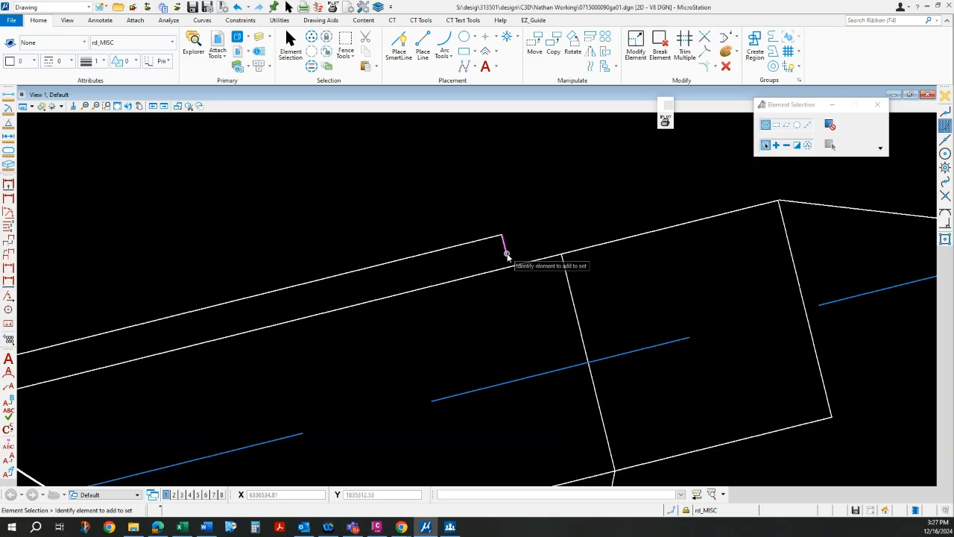
{"action": "scroll", "coordinate": [542, 243], "scroll_direction": "down", "scroll_amount": 4}
{"action": "scroll", "coordinate": [566, 242], "scroll_direction": "up", "scroll_amount": 2}
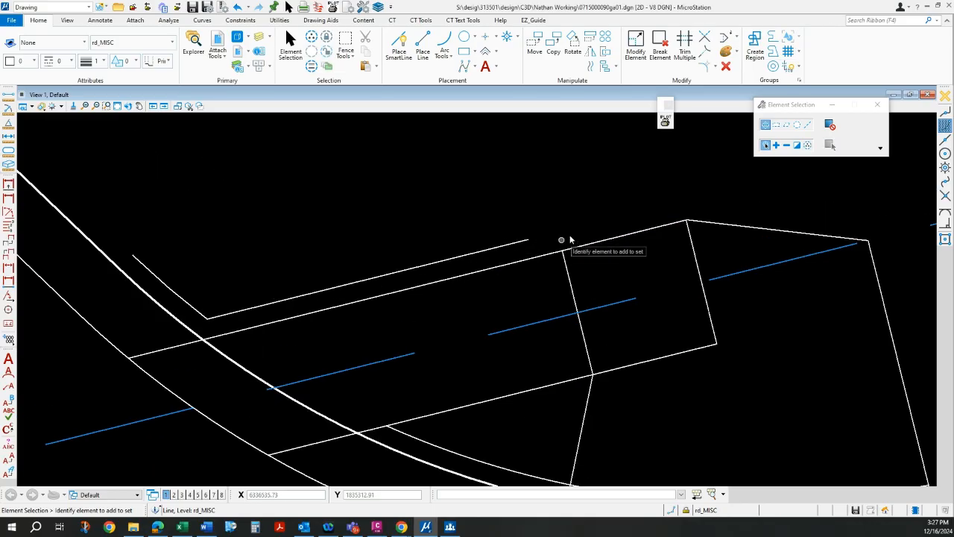
{"action": "left_click", "coordinate": [705, 35]}
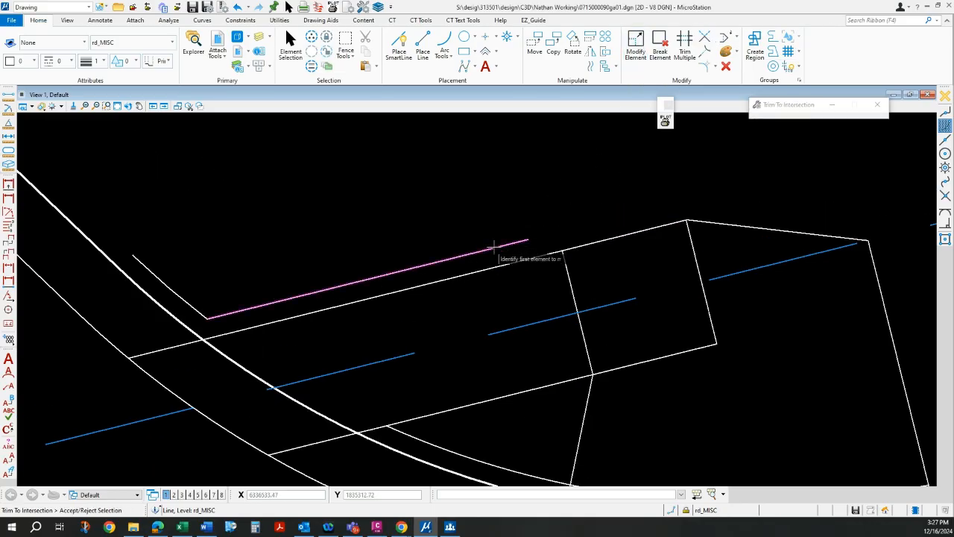
{"action": "left_click", "coordinate": [569, 272]}
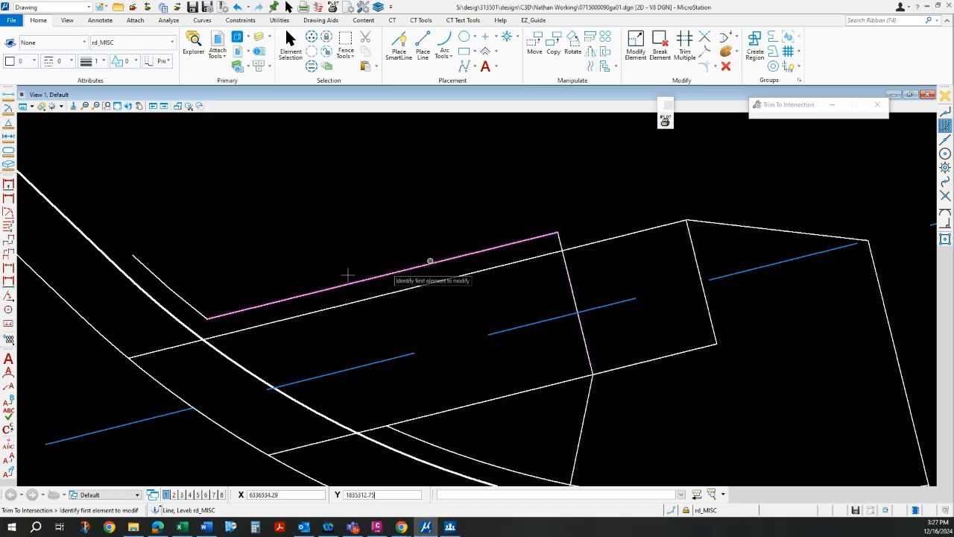
- Trim the two ramp edge lines back to the thick curved curb line with Trim Multiple
{"action": "middle_click_drag", "start_coordinate": [203, 304], "coordinate": [350, 267]}
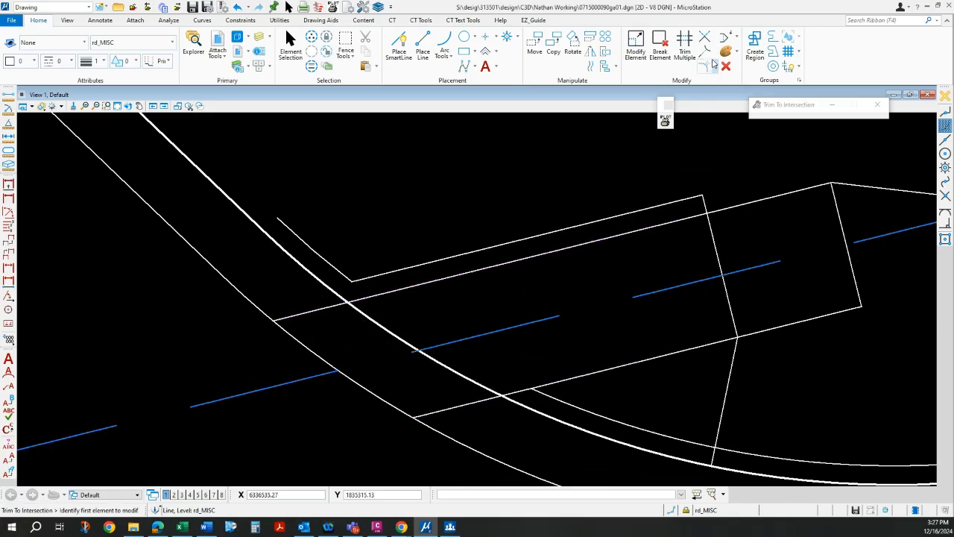
{"action": "left_click", "coordinate": [684, 47]}
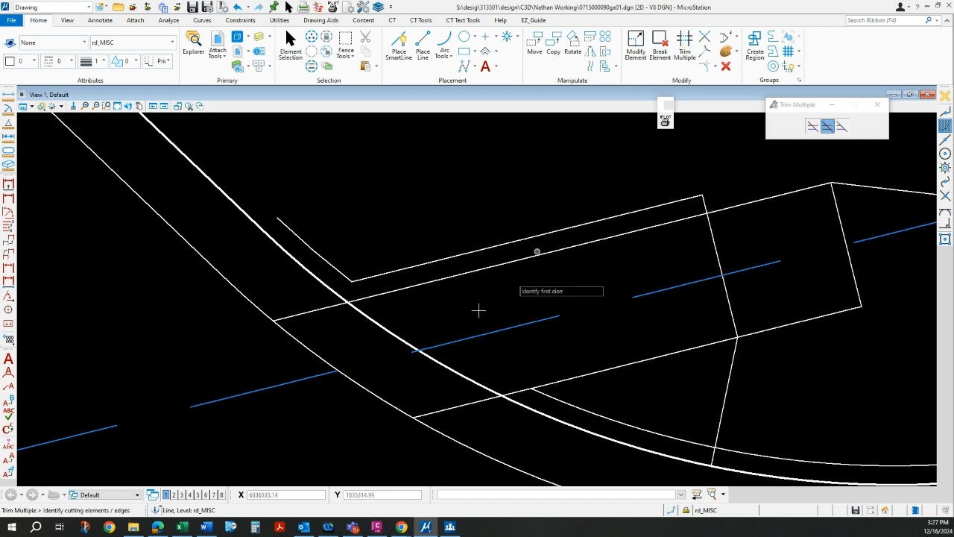
{"action": "left_click", "coordinate": [375, 323]}
{"action": "right_click", "coordinate": [315, 315]}
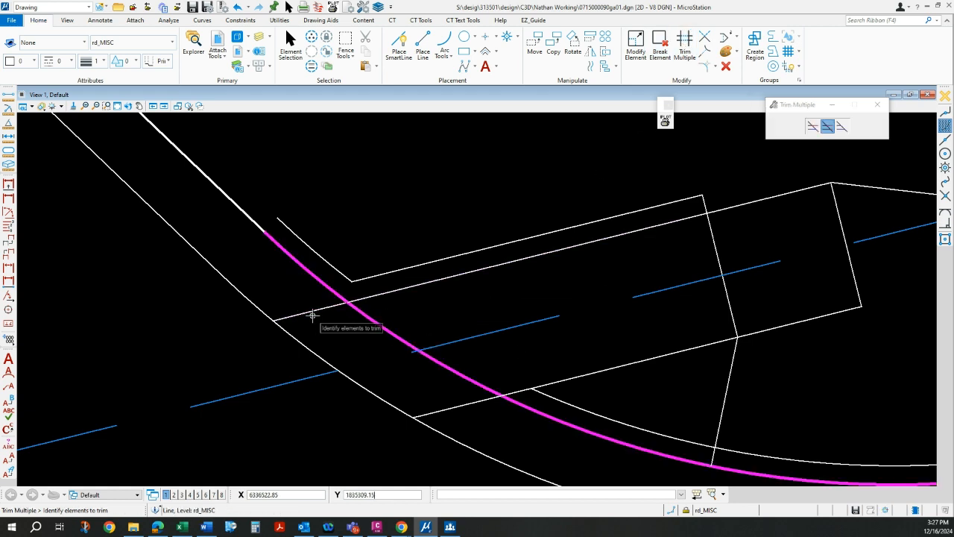
{"action": "left_click", "coordinate": [307, 311]}
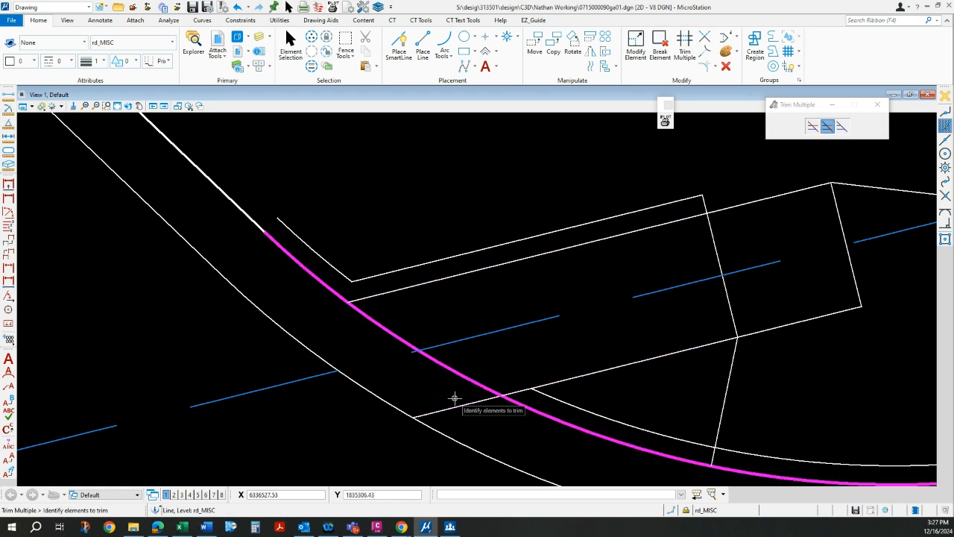
{"action": "right_click", "coordinate": [384, 361]}
- Try to trim the curb lines beyond the flare's outer edge, using that edge as the cutting element
{"action": "scroll", "coordinate": [381, 349], "scroll_direction": "down", "scroll_amount": 3}
{"action": "middle_click_drag", "start_coordinate": [558, 394], "coordinate": [528, 361]}
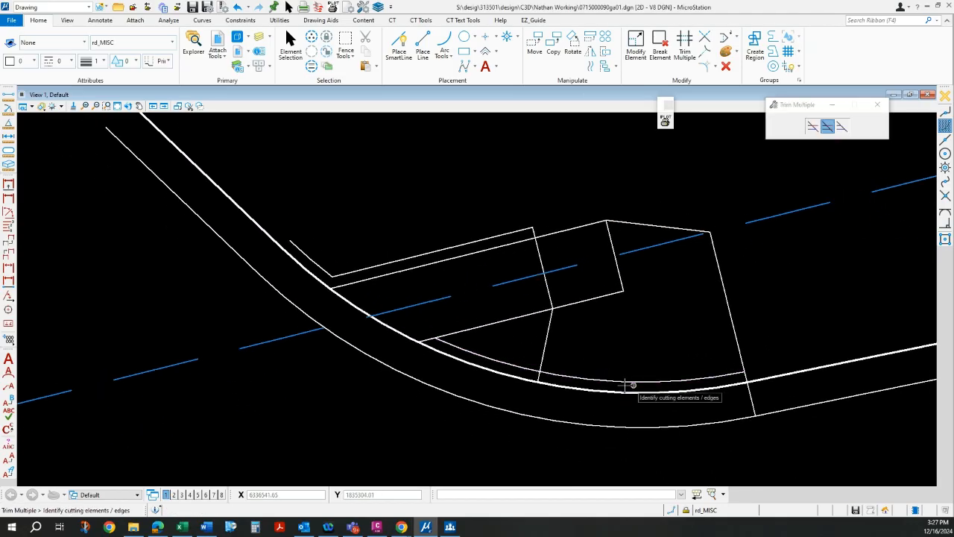
{"action": "middle_click_drag", "start_coordinate": [769, 390], "coordinate": [672, 344]}
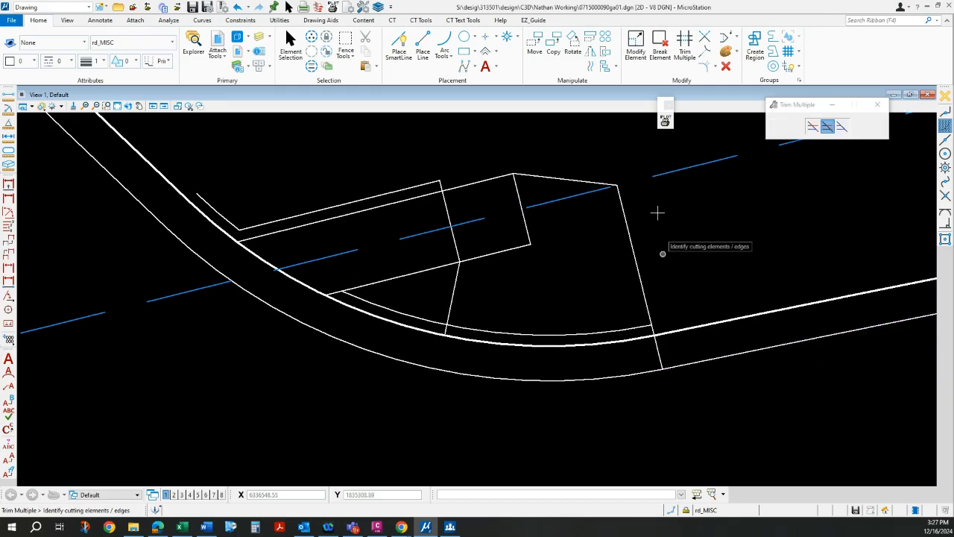
{"action": "left_click", "coordinate": [657, 340]}
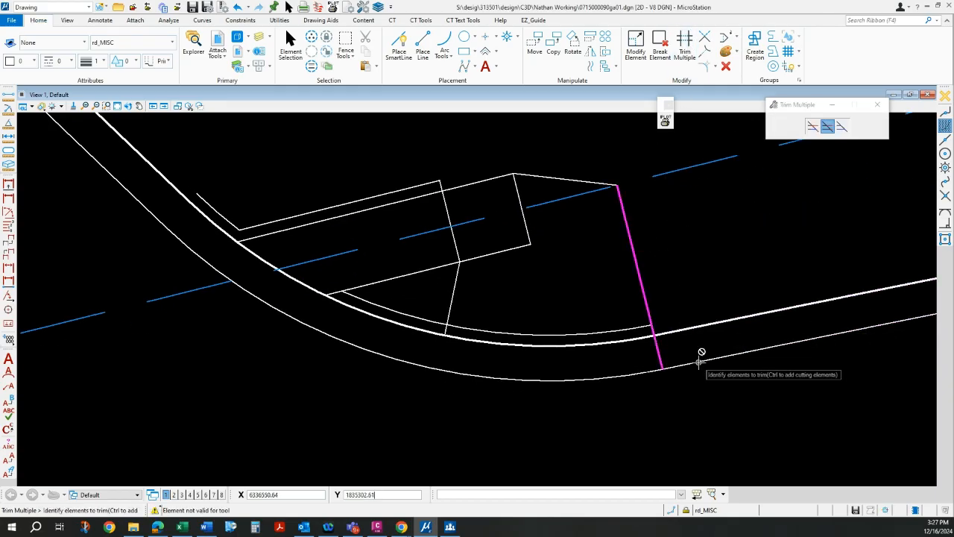
{"action": "left_click", "coordinate": [701, 362]}
{"action": "scroll", "coordinate": [624, 362], "scroll_direction": "down", "scroll_amount": 2}
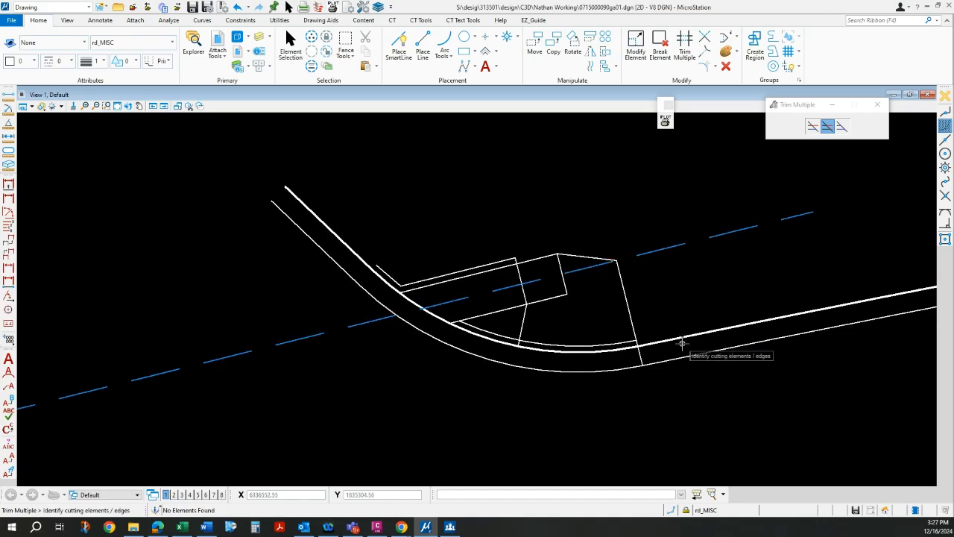
- Drop the thick curb line and the outer curb line into simple elements with all element types enabled
{"action": "left_click", "coordinate": [790, 66]}
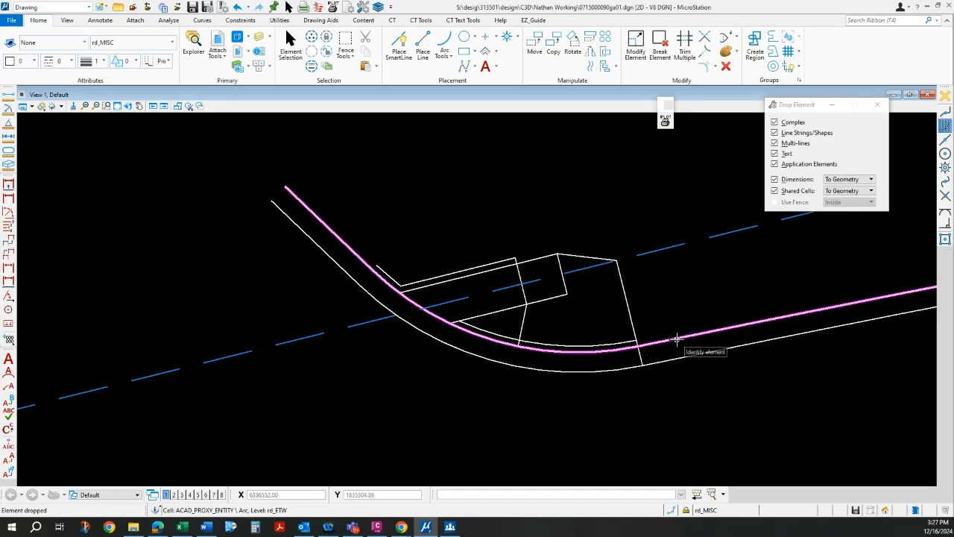
{"action": "left_click", "coordinate": [685, 47]}
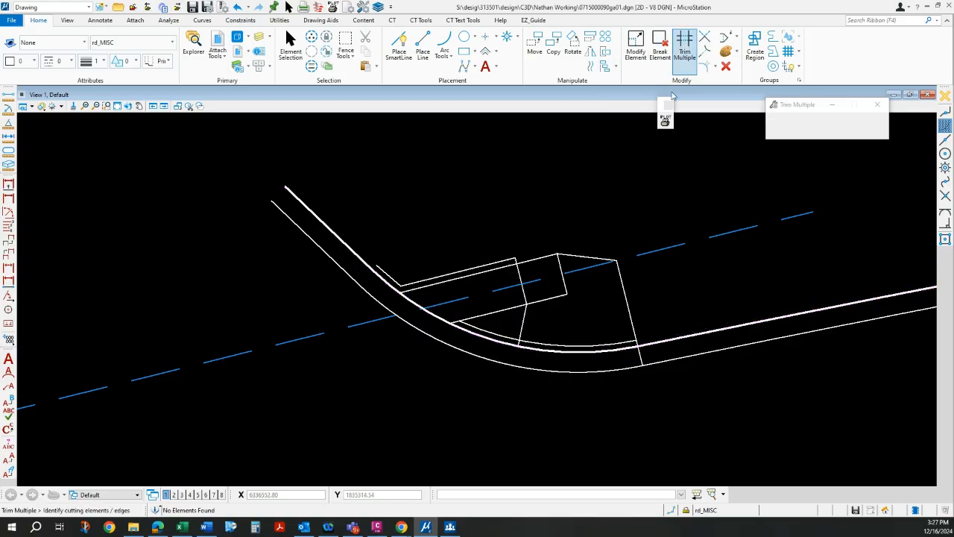
{"action": "left_click", "coordinate": [652, 348]}
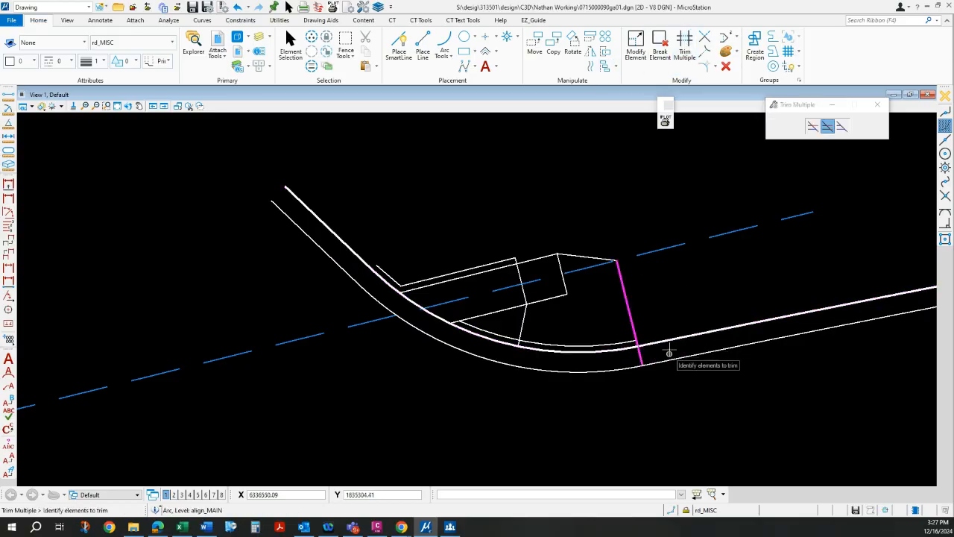
{"action": "left_click", "coordinate": [791, 68]}
{"action": "middle_click_drag", "start_coordinate": [714, 345], "coordinate": [577, 361]}
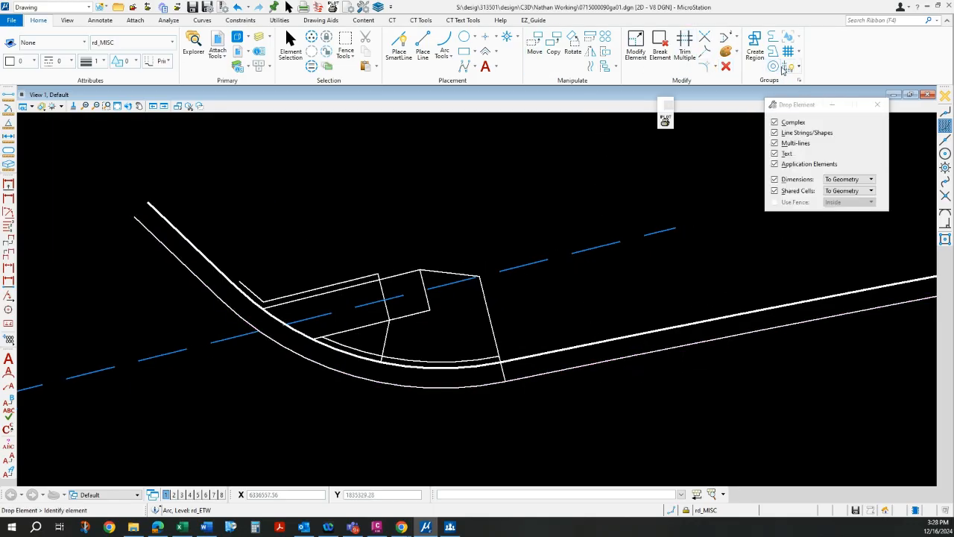
{"action": "left_click", "coordinate": [528, 376]}
{"action": "left_click", "coordinate": [528, 377]}
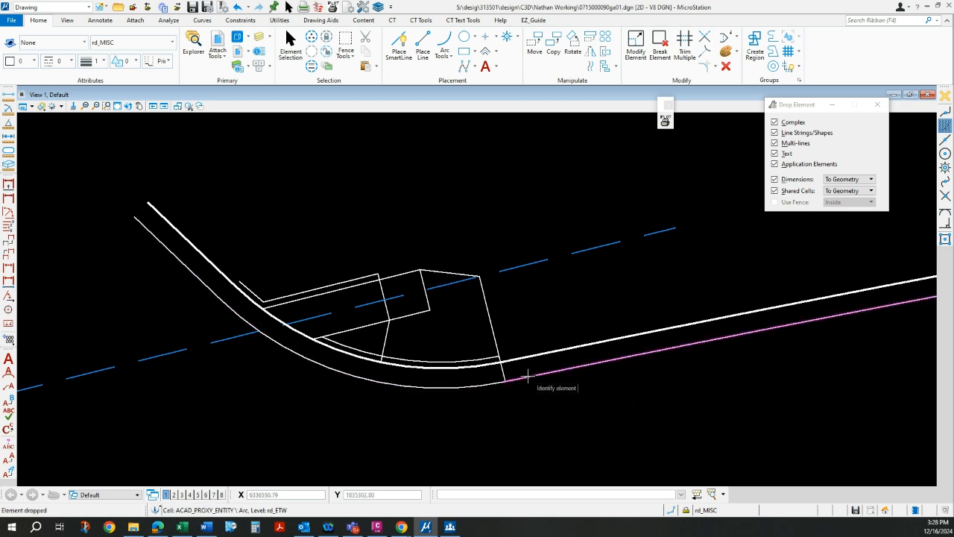
{"action": "left_click", "coordinate": [527, 376]}
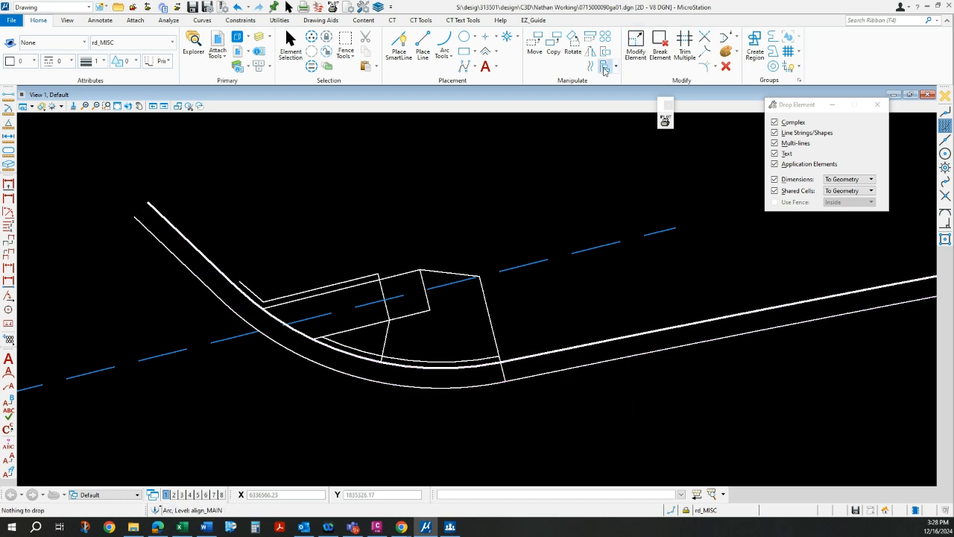
- Trim off the thick and outer curb lines beyond the flare's outer edge with Trim Multiple
{"action": "left_click", "coordinate": [684, 46]}
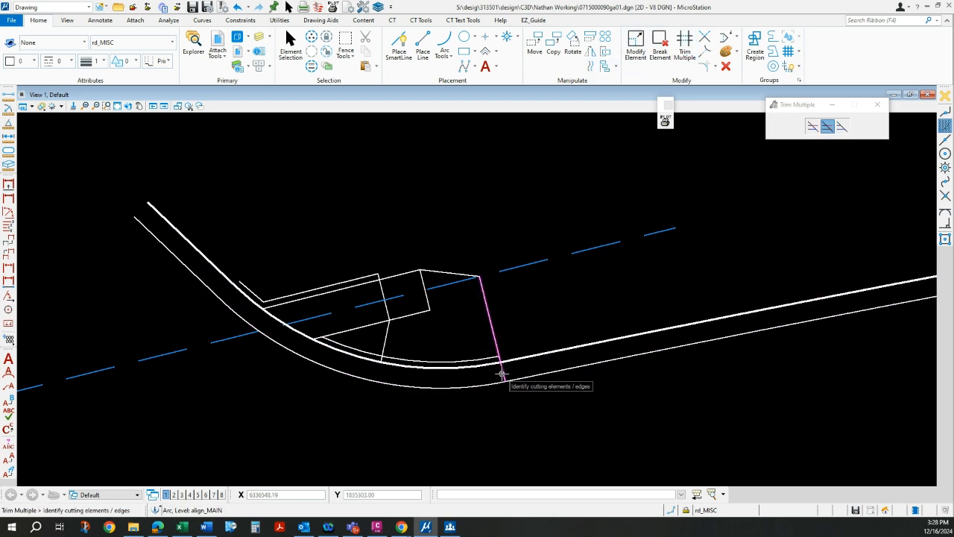
{"action": "left_click", "coordinate": [502, 374]}
{"action": "left_click", "coordinate": [518, 359]}
{"action": "left_click", "coordinate": [534, 373]}
{"action": "right_click", "coordinate": [535, 373]}
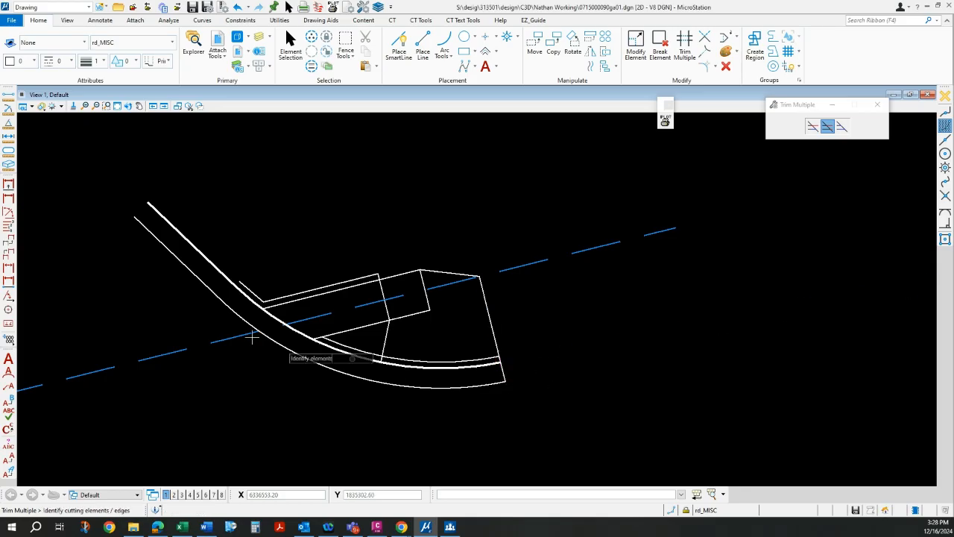
- Start Place Line, display the ADA Ramp.dwg reference again, and move the References dialog clear of the short curb piece
{"action": "scroll", "coordinate": [256, 292], "scroll_direction": "up", "scroll_amount": 4}
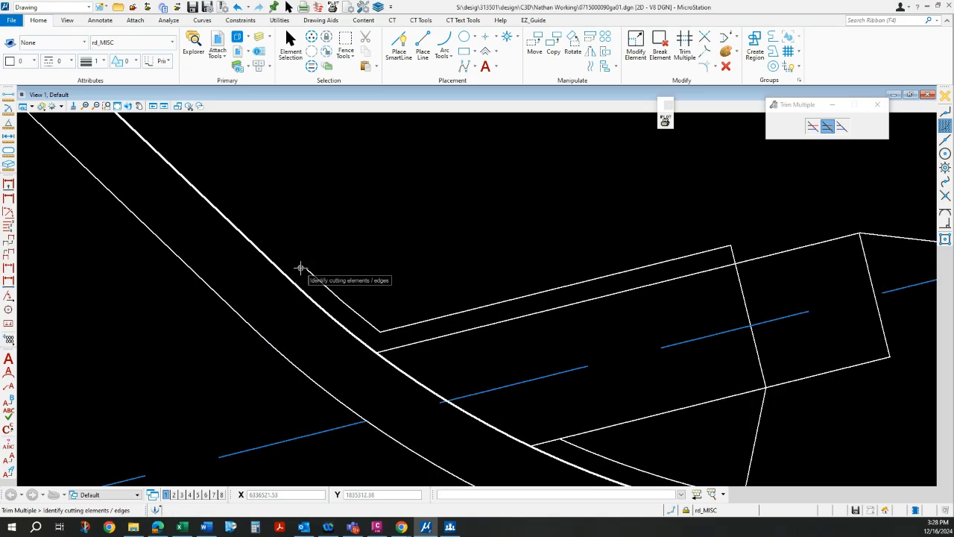
{"action": "left_click", "coordinate": [421, 43]}
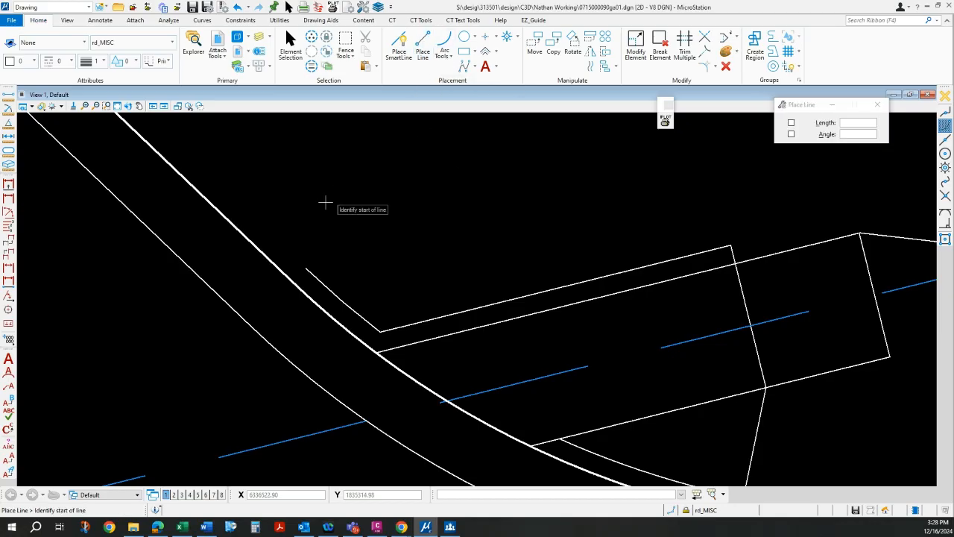
{"action": "left_click", "coordinate": [221, 58]}
{"action": "left_click", "coordinate": [231, 82]}
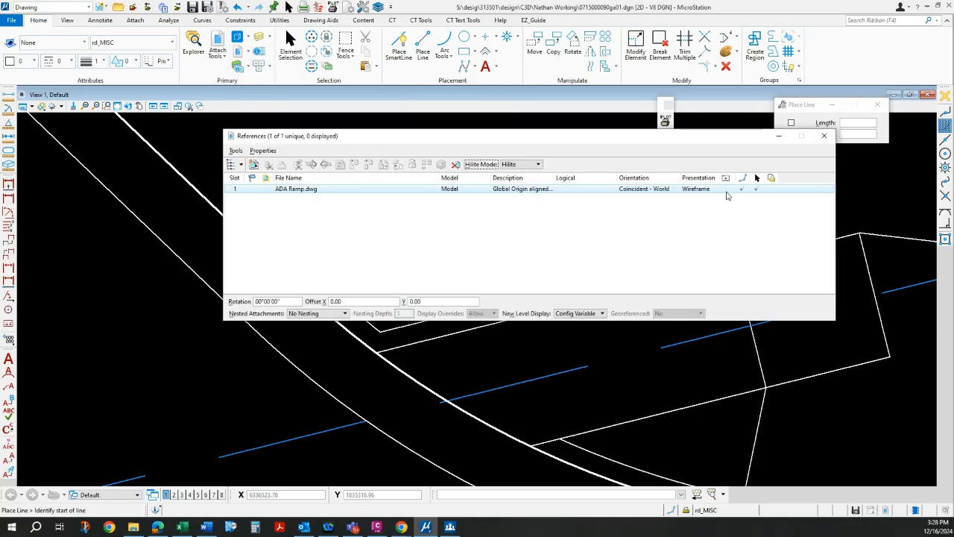
{"action": "left_click", "coordinate": [726, 196]}
{"action": "left_click", "coordinate": [727, 189]}
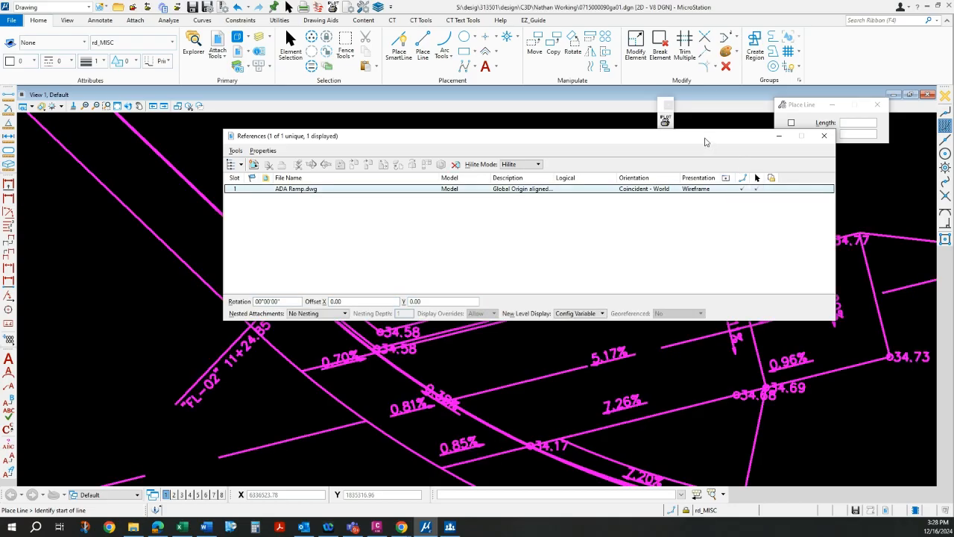
{"action": "left_click_drag", "start_coordinate": [708, 141], "coordinate": [881, 106]}
{"action": "left_click_drag", "start_coordinate": [809, 105], "coordinate": [783, 114]}
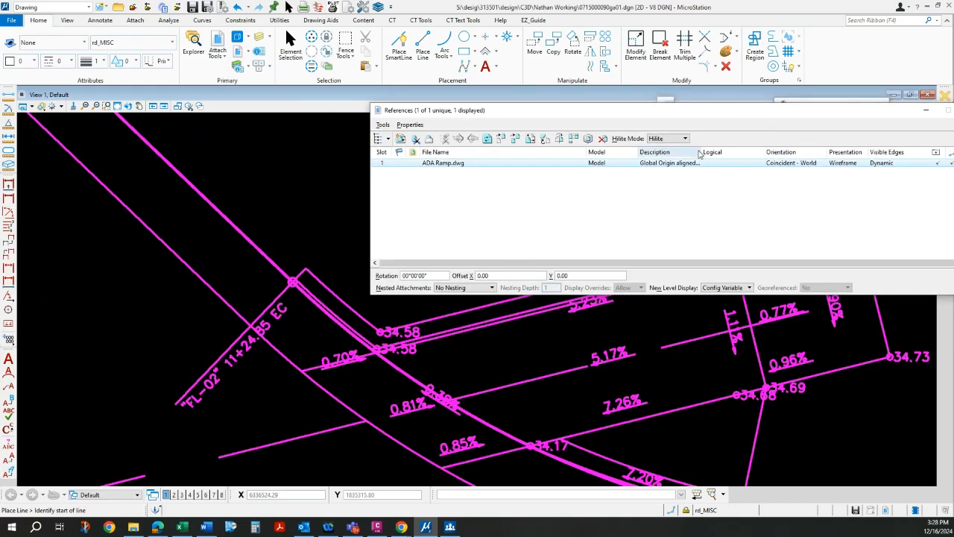
- Copy the short cross line at the curb's upper end from the ADA Ramp reference into the active drawing at its original location
{"action": "left_click", "coordinate": [953, 109]}
{"action": "scroll", "coordinate": [287, 281], "scroll_direction": "up", "scroll_amount": 3}
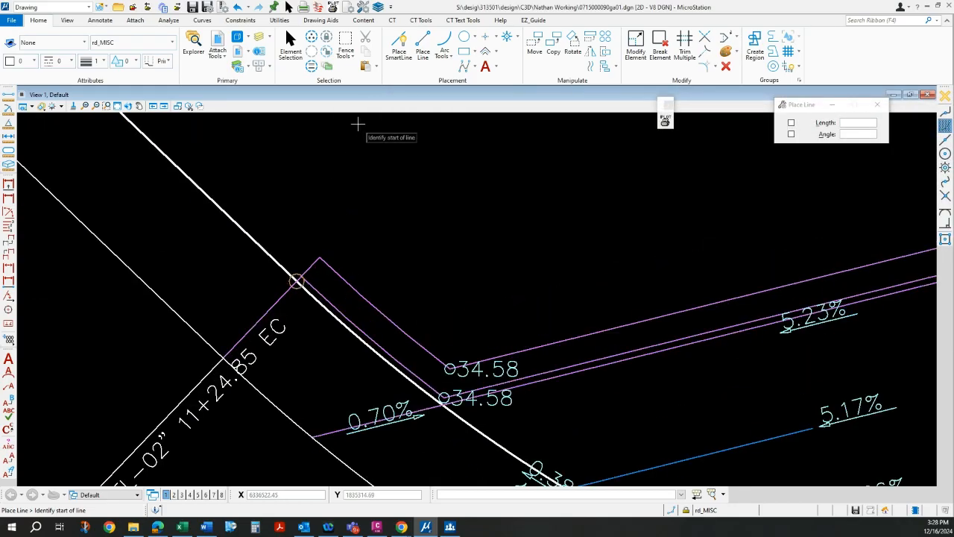
{"action": "left_click", "coordinate": [291, 41]}
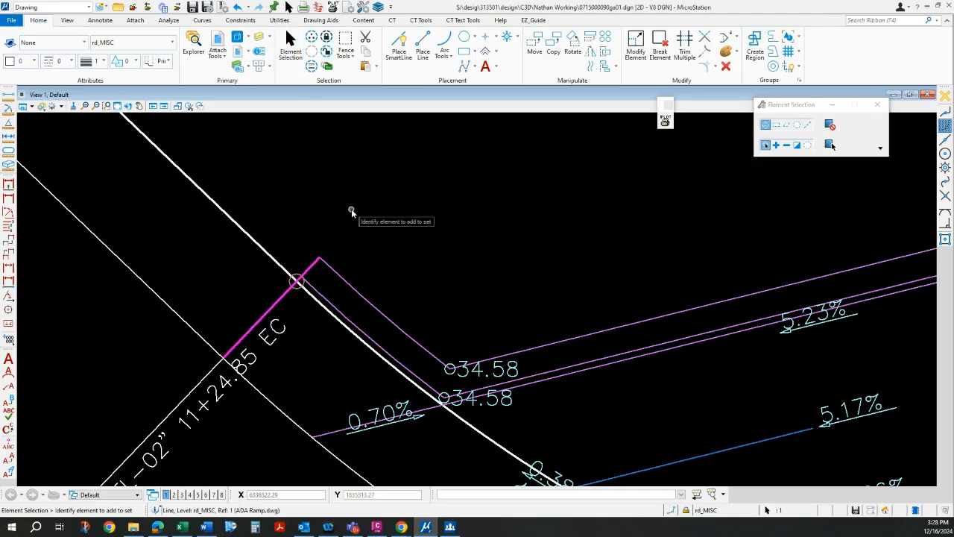
{"action": "left_click", "coordinate": [553, 44]}
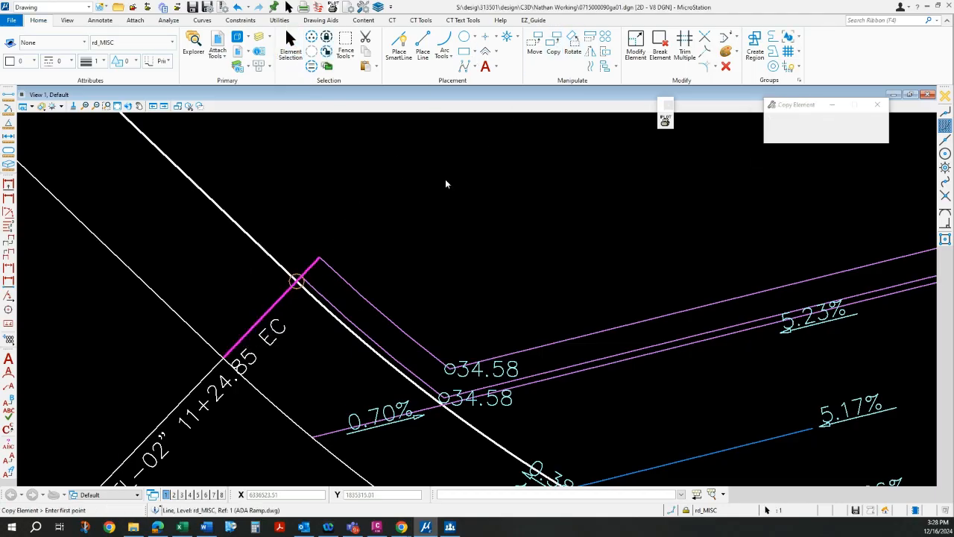
{"action": "left_click", "coordinate": [320, 258]}
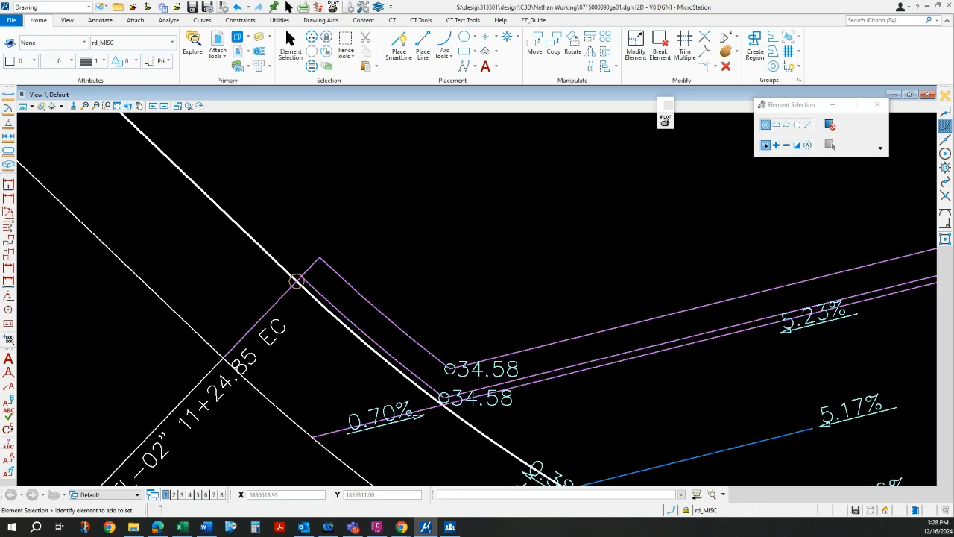
- Turn off the display of the ADA Ramp.dwg reference and close the References dialog
{"action": "scroll", "coordinate": [296, 281], "scroll_direction": "down", "scroll_amount": 5}
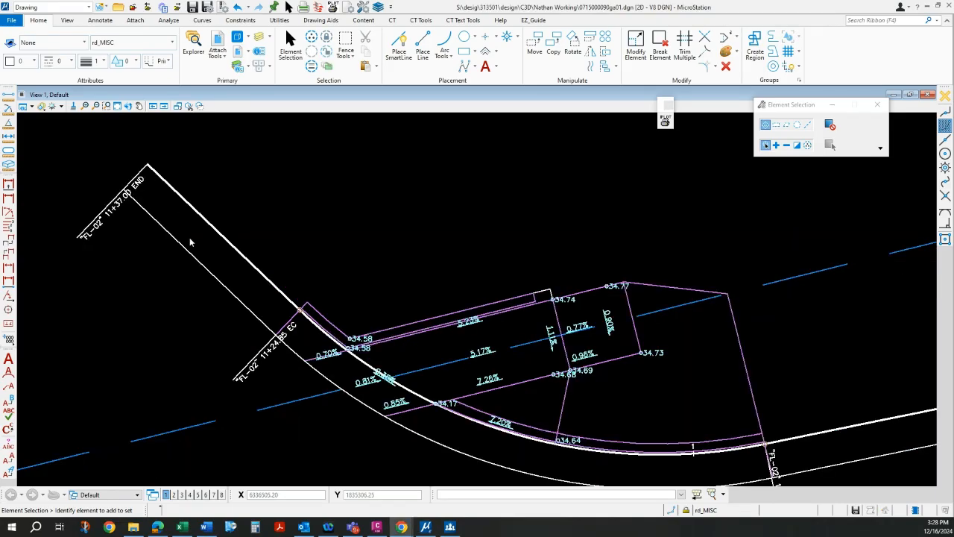
{"action": "left_click", "coordinate": [221, 41]}
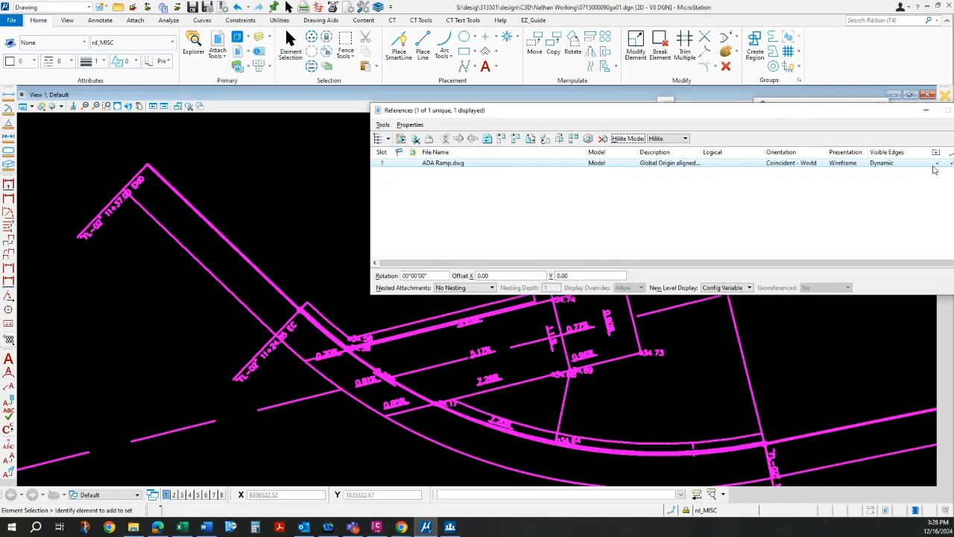
{"action": "left_click_drag", "start_coordinate": [846, 110], "coordinate": [685, 99]}
{"action": "left_click", "coordinate": [730, 146]}
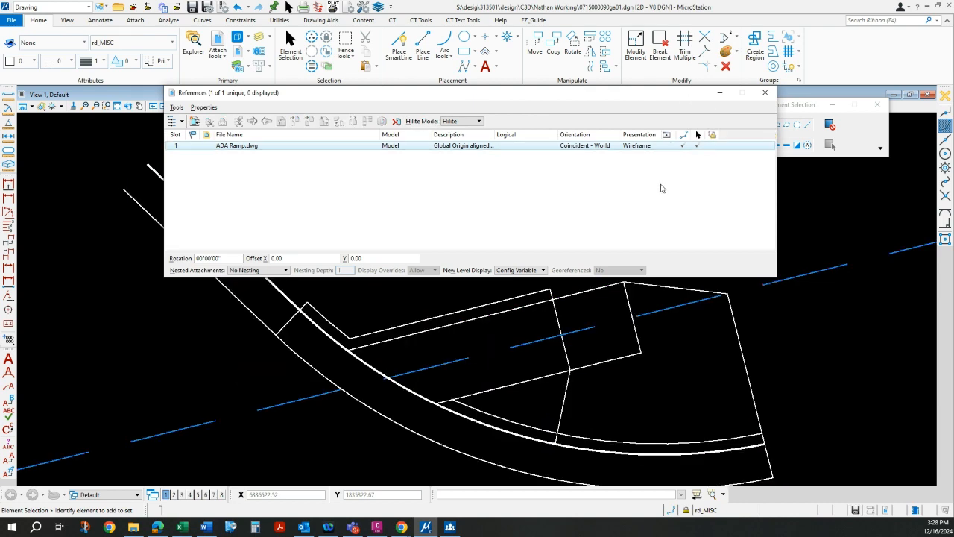
{"action": "left_click", "coordinate": [765, 93]}
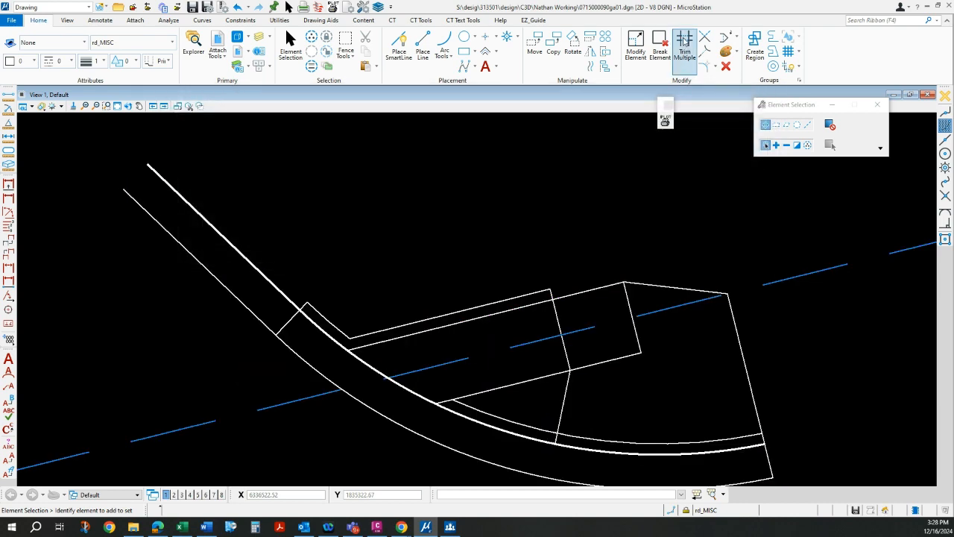
- Trim off the thick and outer curb lines beyond the copied short cross line with Trim Multiple, using it as the cutting element
{"action": "left_click", "coordinate": [684, 41]}
{"action": "left_click", "coordinate": [291, 319]}
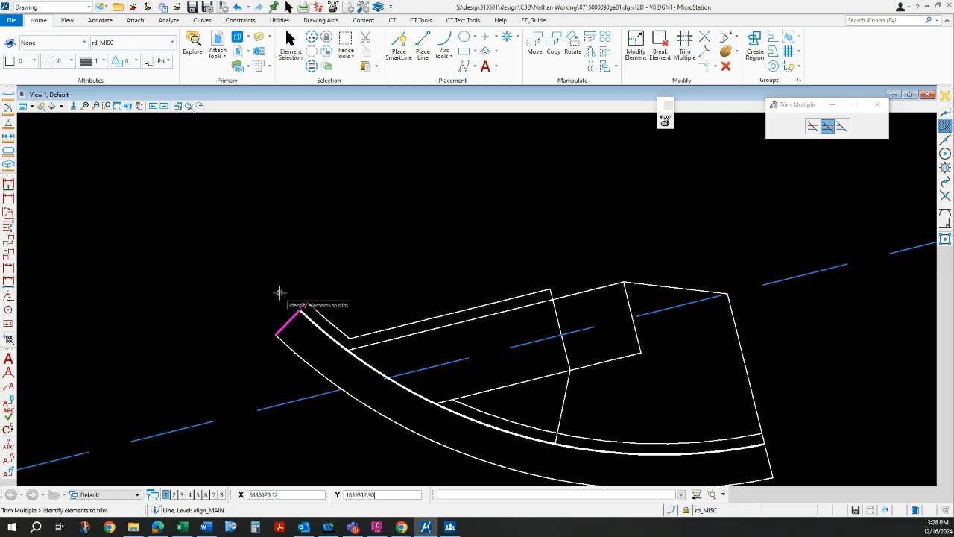
{"action": "left_click", "coordinate": [280, 293]}
{"action": "right_click", "coordinate": [379, 238]}
{"action": "middle_click_drag", "start_coordinate": [416, 345], "coordinate": [400, 285]}
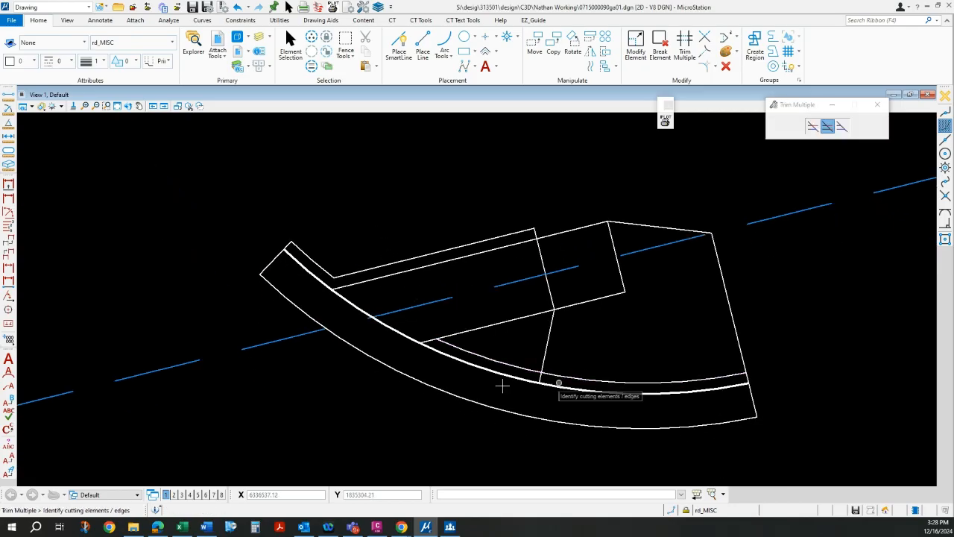
{"action": "scroll", "coordinate": [307, 340], "scroll_direction": "down", "scroll_amount": 2}
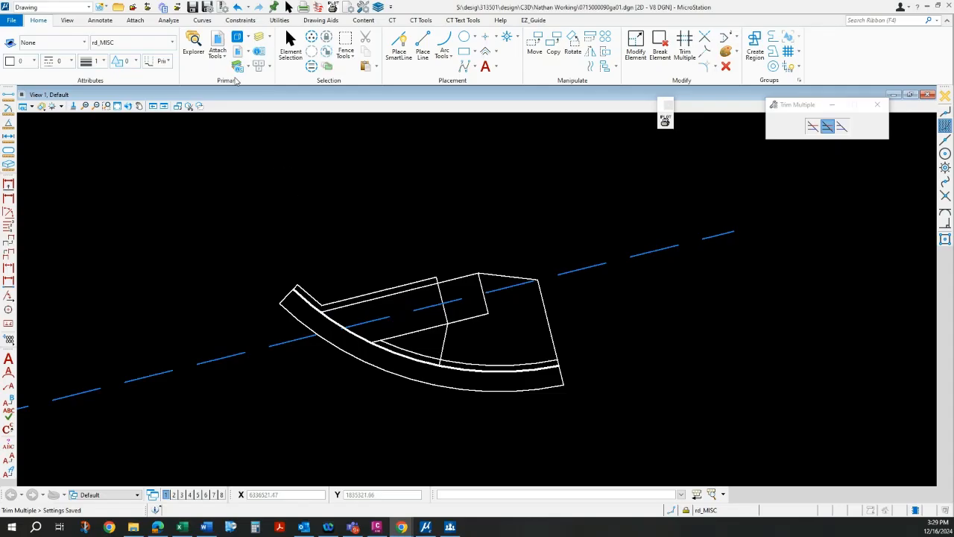
- Start attaching another reference and browse to the project's design\Master folder
{"action": "left_click", "coordinate": [221, 58]}
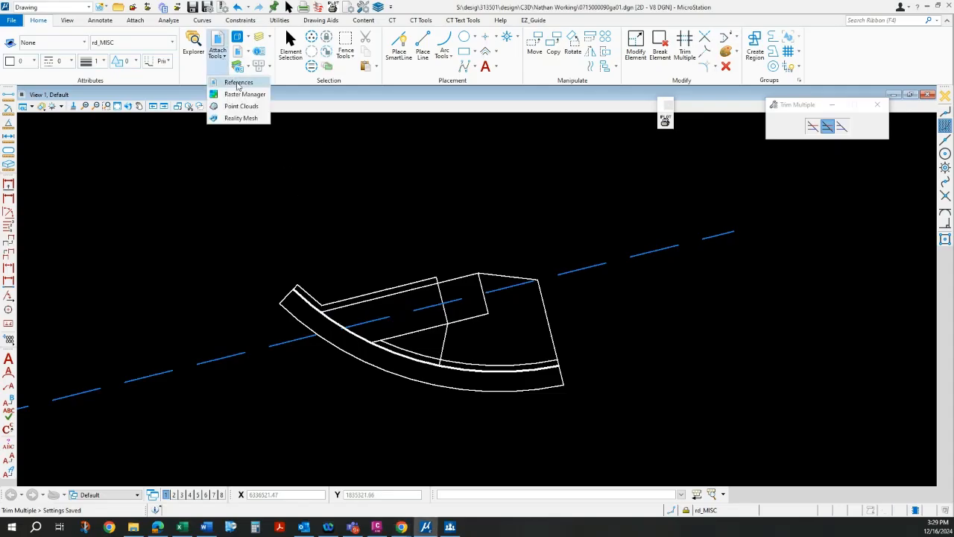
{"action": "left_click", "coordinate": [237, 83]}
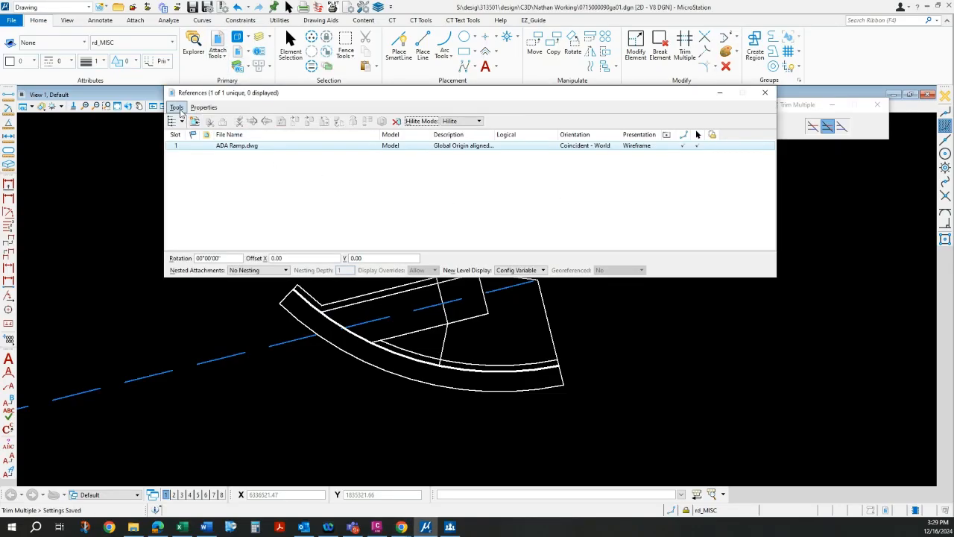
{"action": "left_click", "coordinate": [176, 107]}
{"action": "left_click", "coordinate": [425, 179]}
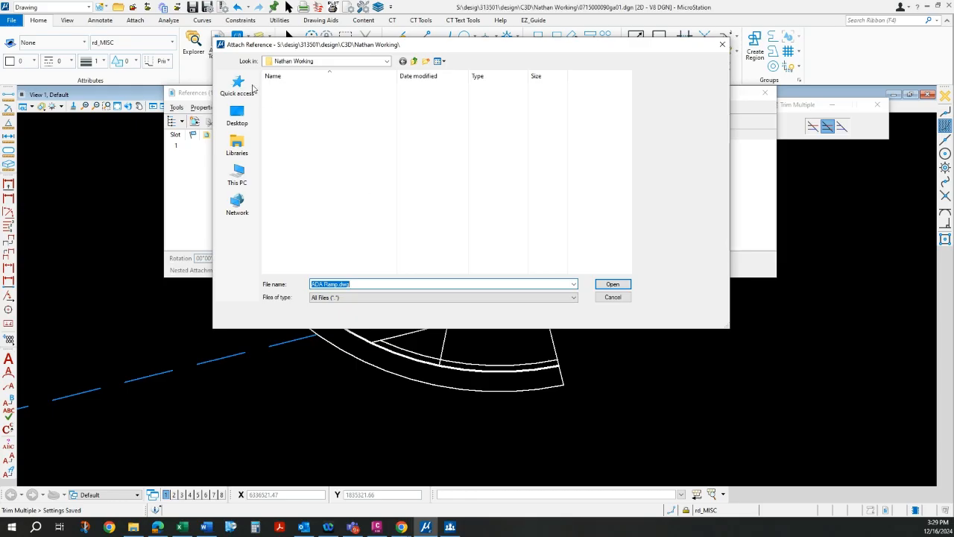
{"action": "left_click", "coordinate": [334, 62]}
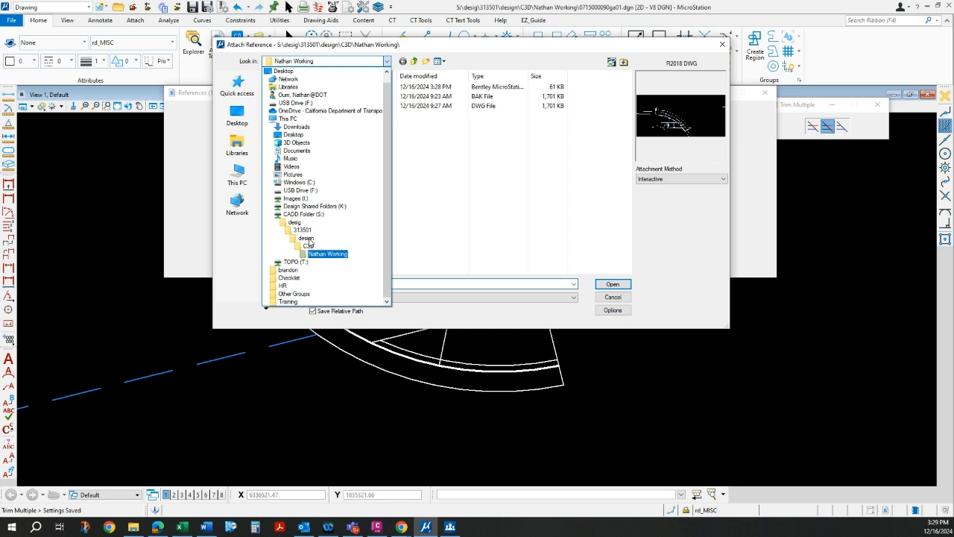
{"action": "left_click", "coordinate": [305, 238]}
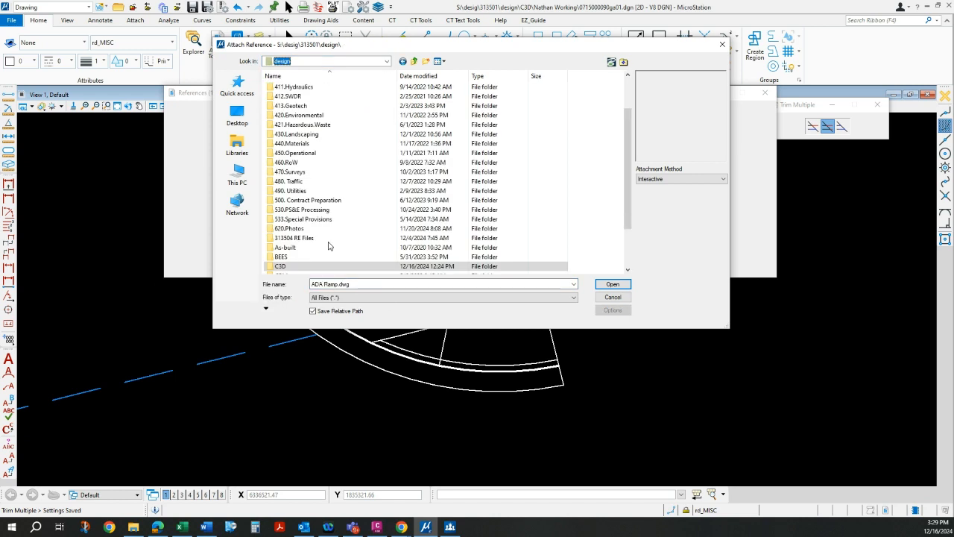
{"action": "scroll", "coordinate": [299, 224], "scroll_direction": "down", "scroll_amount": 1}
{"action": "double_click", "coordinate": [287, 229]}
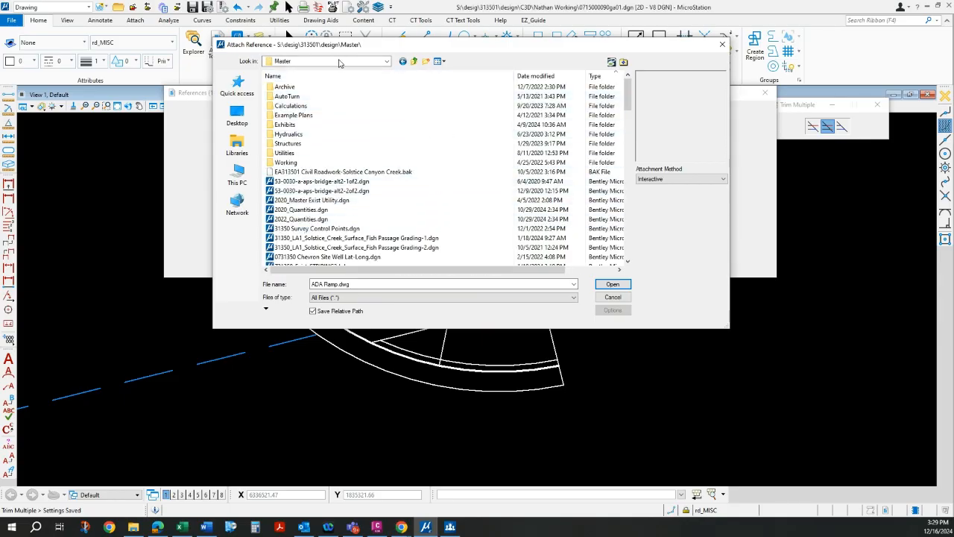
- Attach EA 313501 LA1_PM37-63_align_50 Scale.dgn from the Master folder as a reference with Coincident - World orientation
{"action": "scroll", "coordinate": [403, 96], "scroll_direction": "down", "scroll_amount": 5}
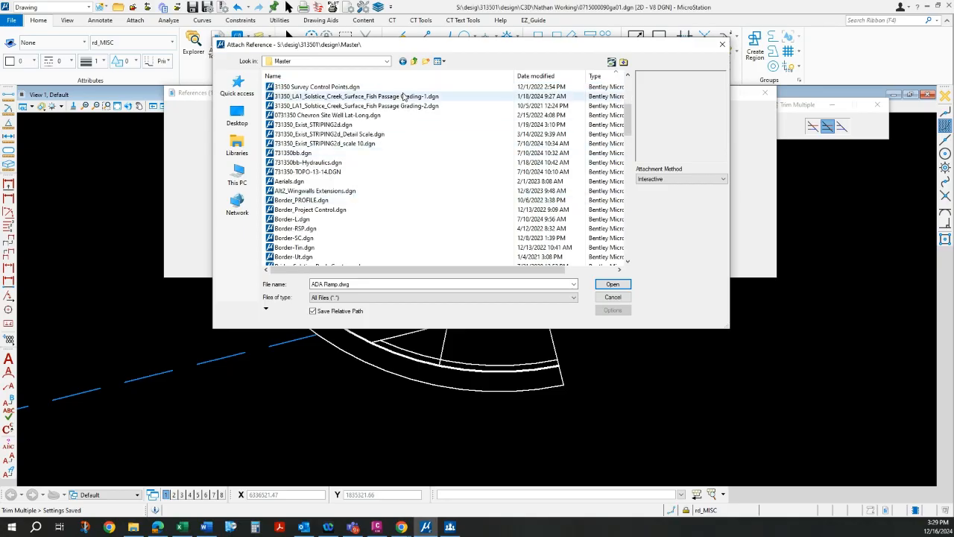
{"action": "left_click", "coordinate": [386, 61]}
{"action": "scroll", "coordinate": [339, 226], "scroll_direction": "up", "scroll_amount": 2}
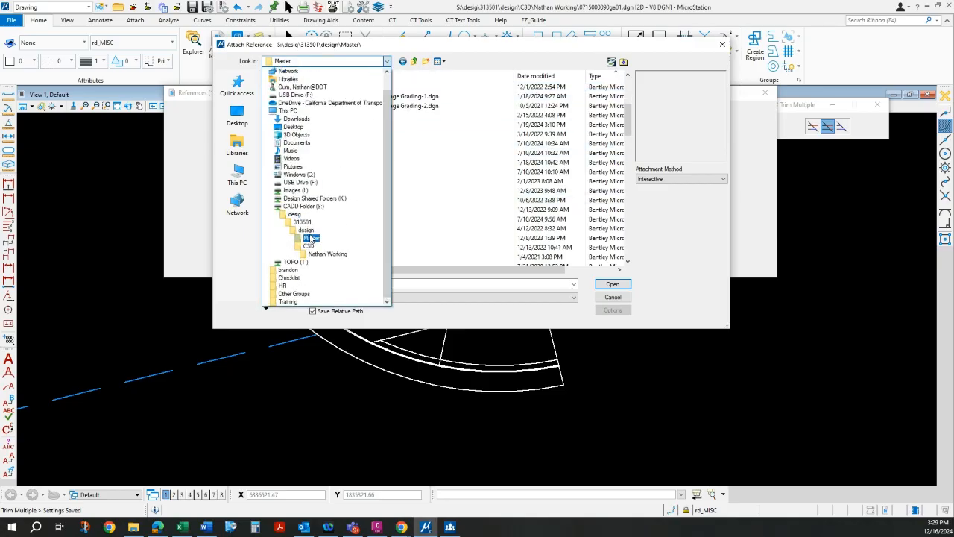
{"action": "left_click", "coordinate": [312, 238]}
{"action": "scroll", "coordinate": [346, 205], "scroll_direction": "down", "scroll_amount": 4}
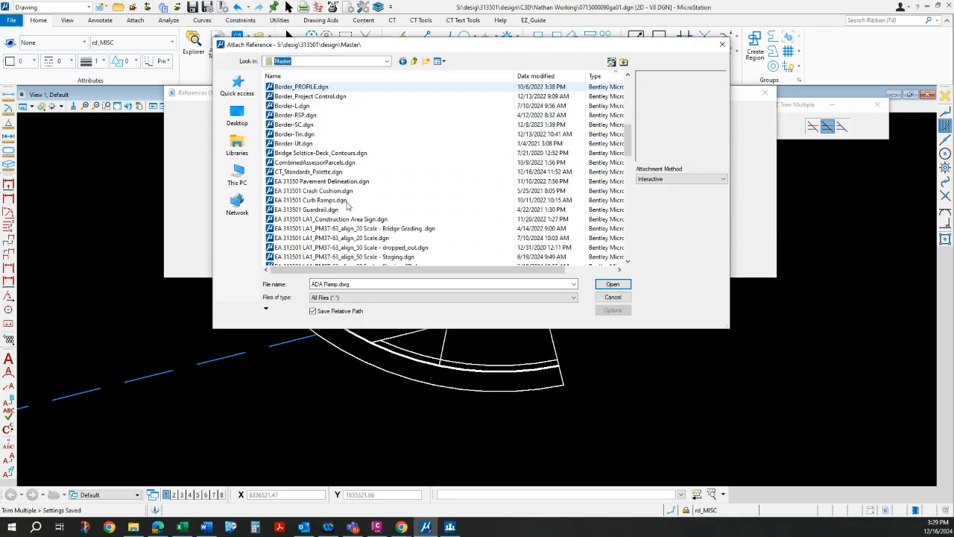
{"action": "scroll", "coordinate": [350, 213], "scroll_direction": "down", "scroll_amount": 4}
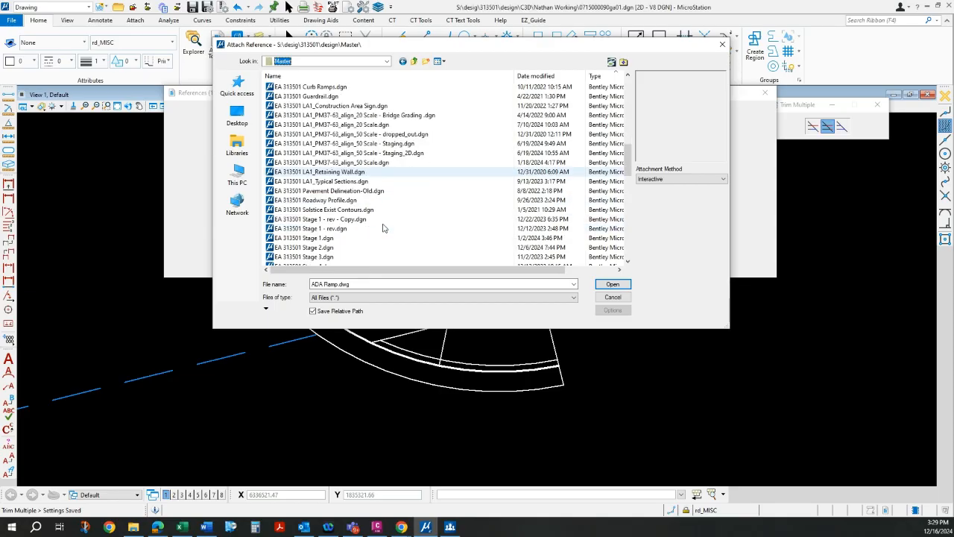
{"action": "scroll", "coordinate": [382, 227], "scroll_direction": "down", "scroll_amount": 4}
{"action": "scroll", "coordinate": [379, 225], "scroll_direction": "up", "scroll_amount": 2}
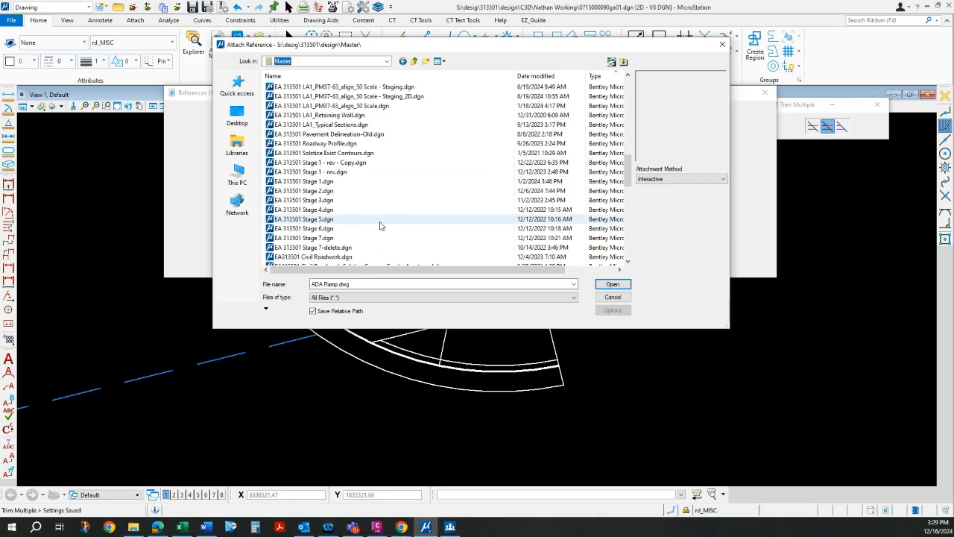
{"action": "scroll", "coordinate": [380, 212], "scroll_direction": "up", "scroll_amount": 2}
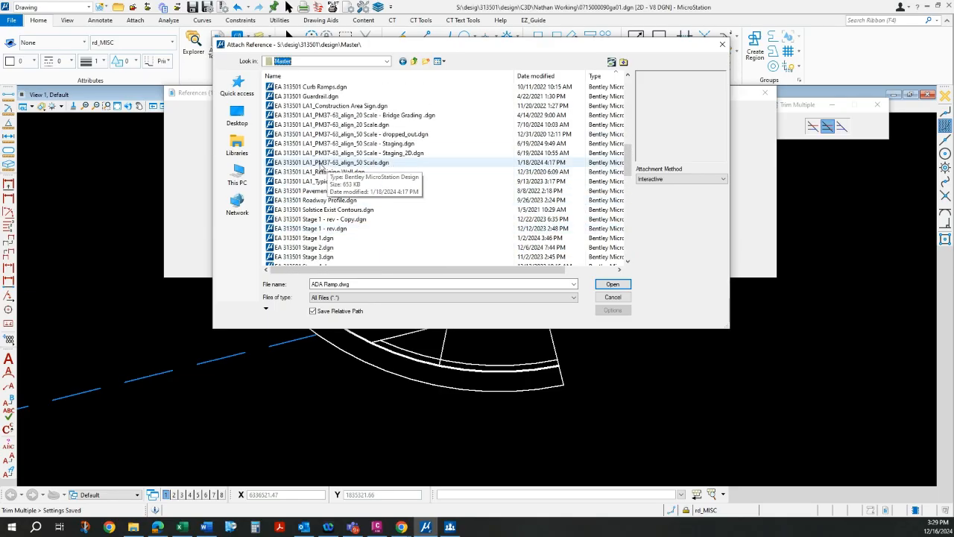
{"action": "left_click", "coordinate": [322, 164]}
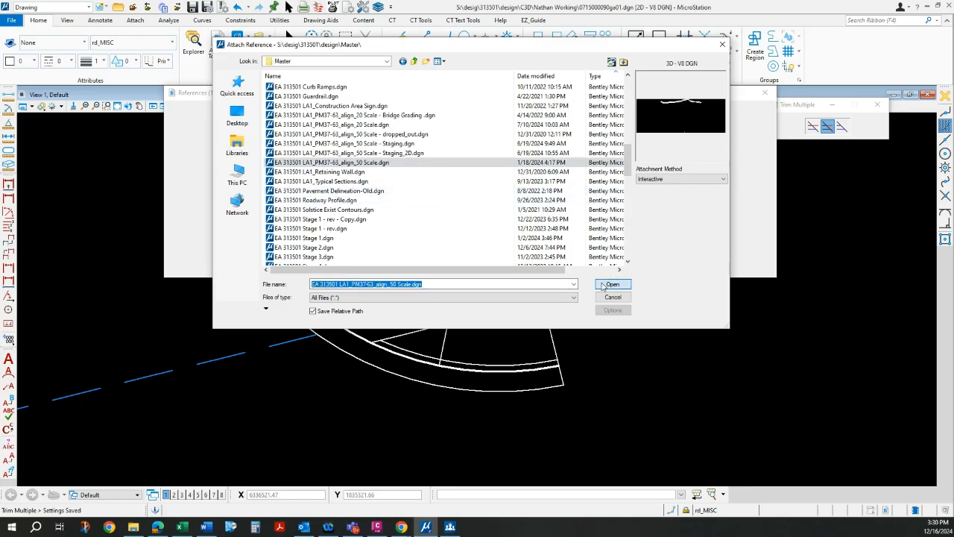
{"action": "left_click", "coordinate": [603, 287]}
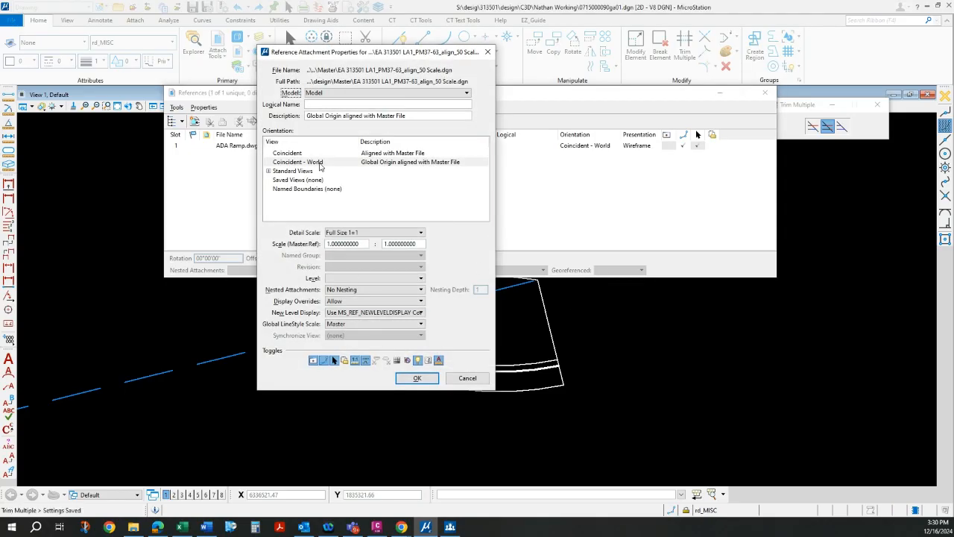
{"action": "left_click", "coordinate": [320, 163]}
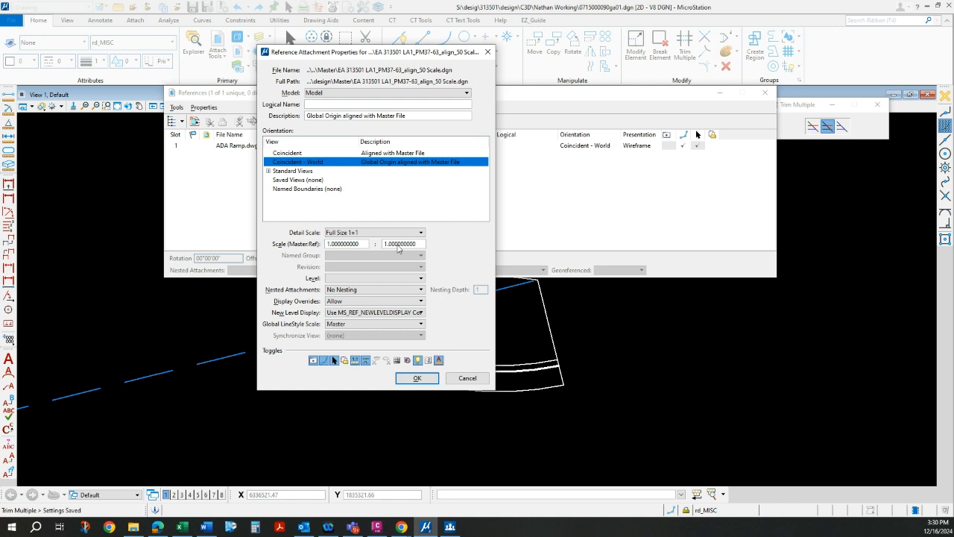
{"action": "left_click", "coordinate": [417, 378]}
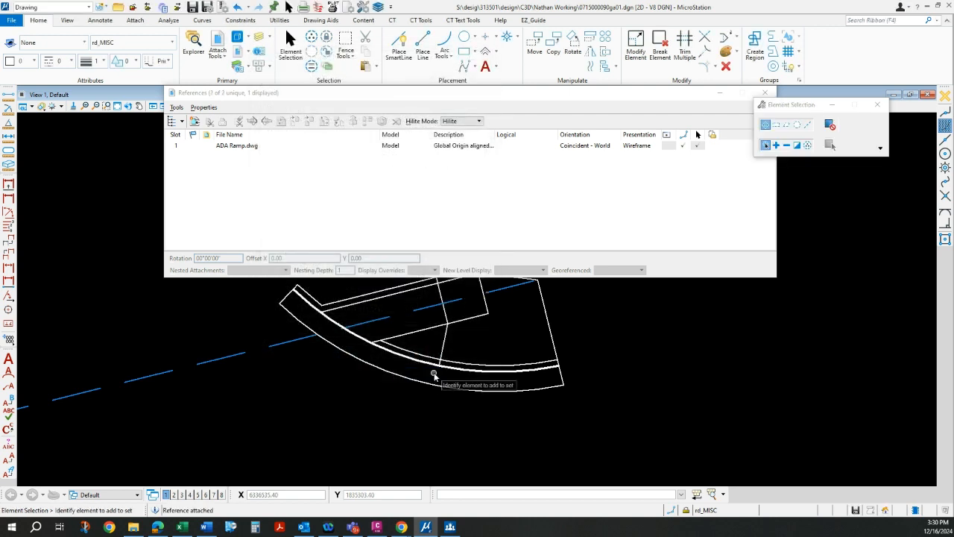
- Look for the 50 Scale alignment linework around the ramp and open that reference's attachment settings
{"action": "scroll", "coordinate": [435, 374], "scroll_direction": "down", "scroll_amount": 5}
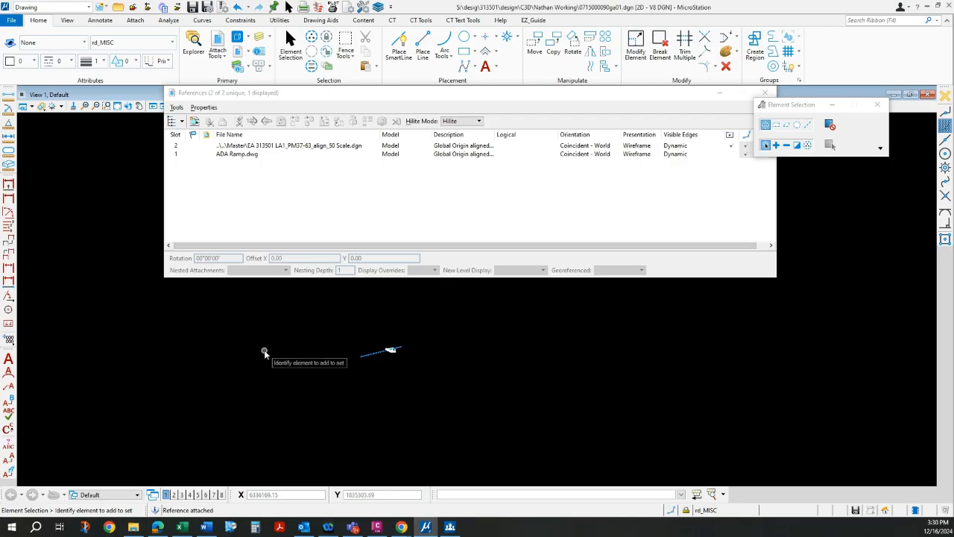
{"action": "scroll", "coordinate": [412, 364], "scroll_direction": "up", "scroll_amount": 5}
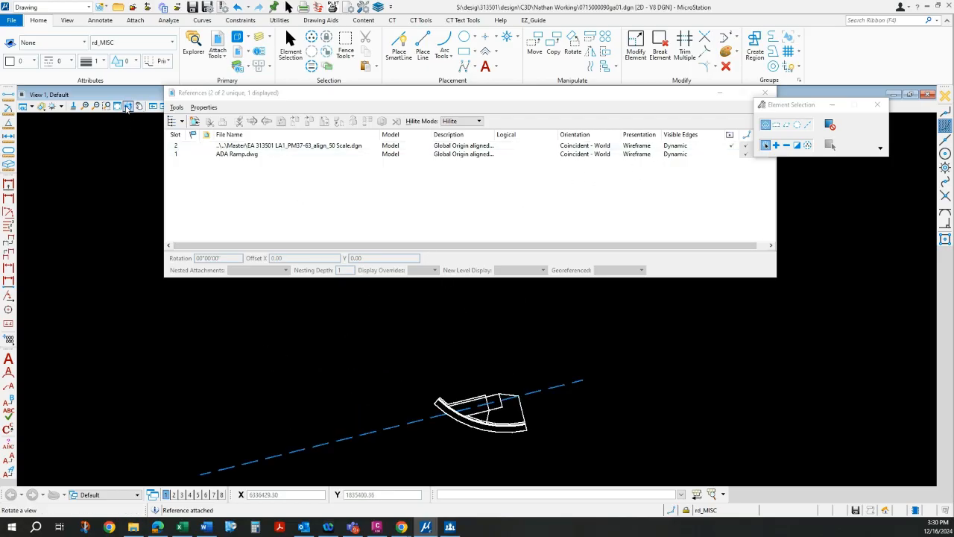
{"action": "double_click", "coordinate": [316, 147]}
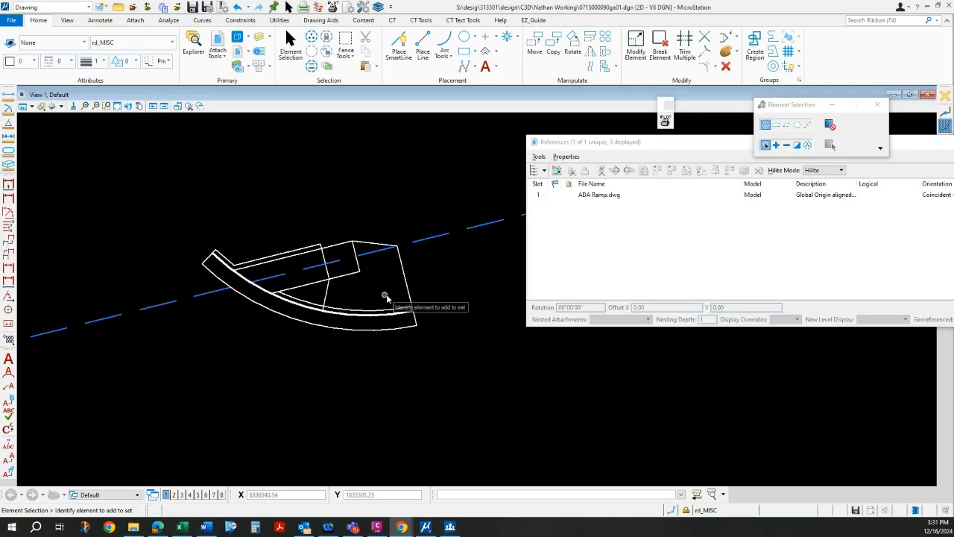
- Attach EA 313501 LA1_PM37-63_align_20 Scale.dgn from the Master folder as a reference with Coincident - World orientation
{"action": "scroll", "coordinate": [352, 300], "scroll_direction": "down", "scroll_amount": 2}
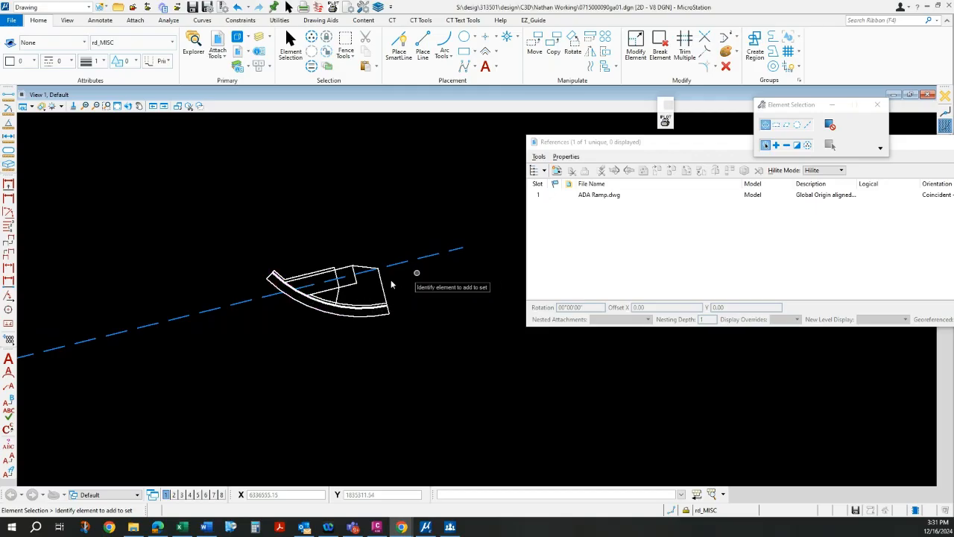
{"action": "left_click", "coordinate": [538, 157]}
{"action": "left_click", "coordinate": [533, 185]}
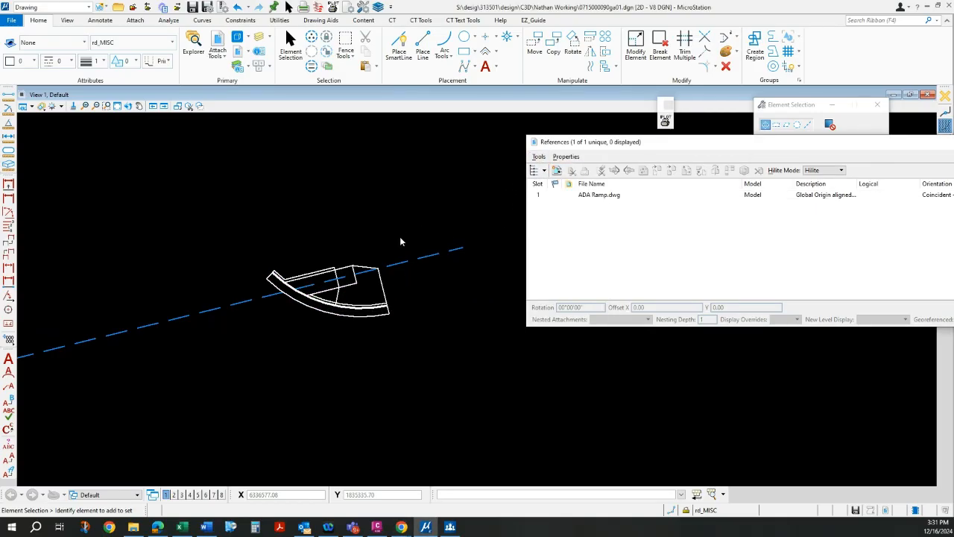
{"action": "scroll", "coordinate": [359, 195], "scroll_direction": "down", "scroll_amount": 10}
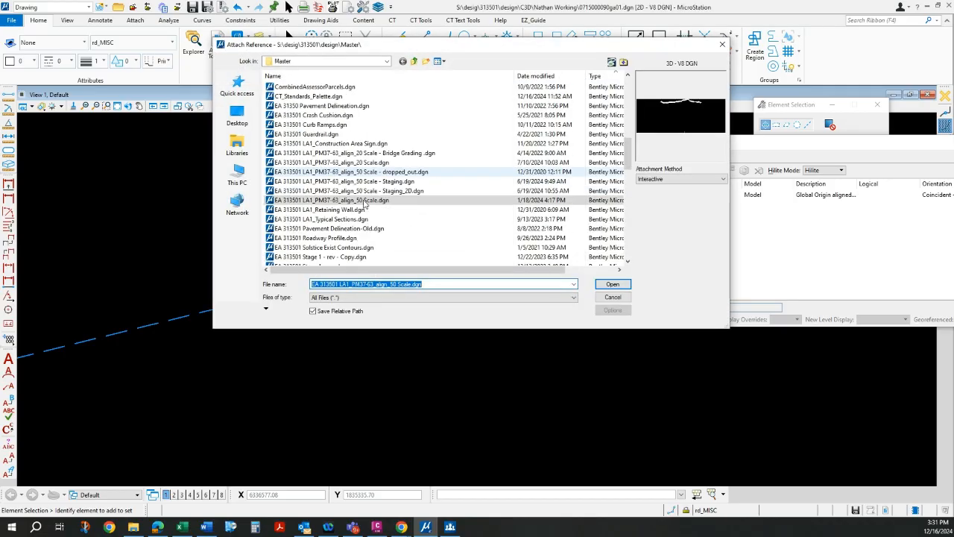
{"action": "scroll", "coordinate": [382, 133], "scroll_direction": "up", "scroll_amount": 1}
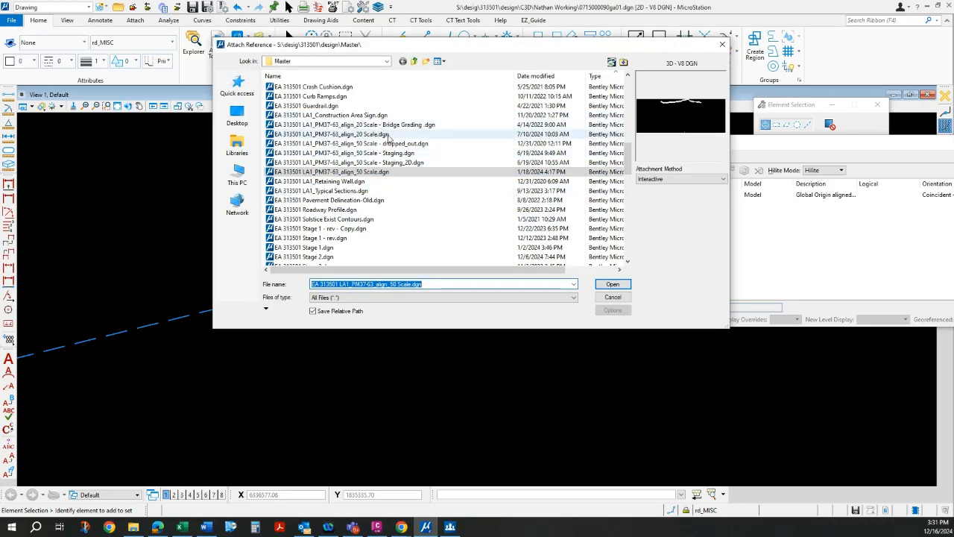
{"action": "left_click", "coordinate": [375, 135]}
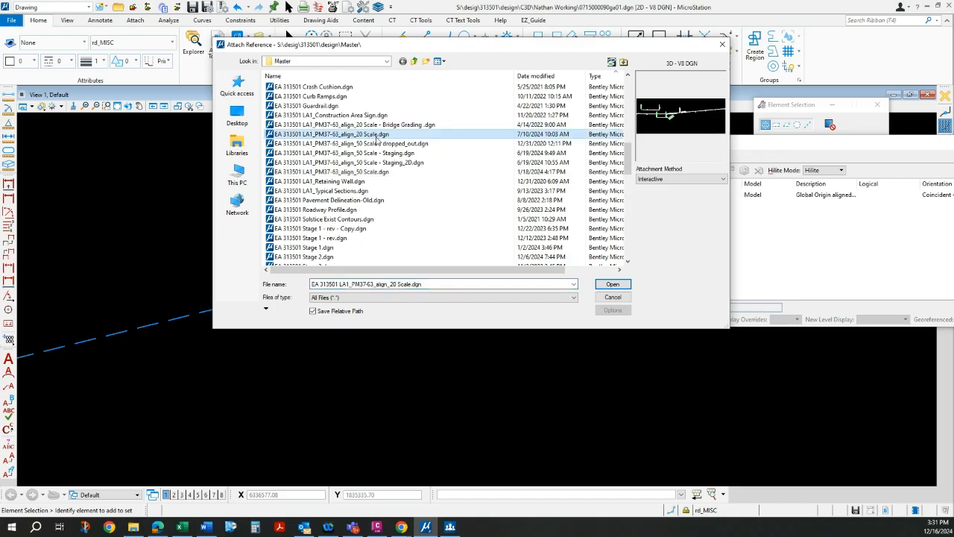
{"action": "left_click", "coordinate": [626, 286]}
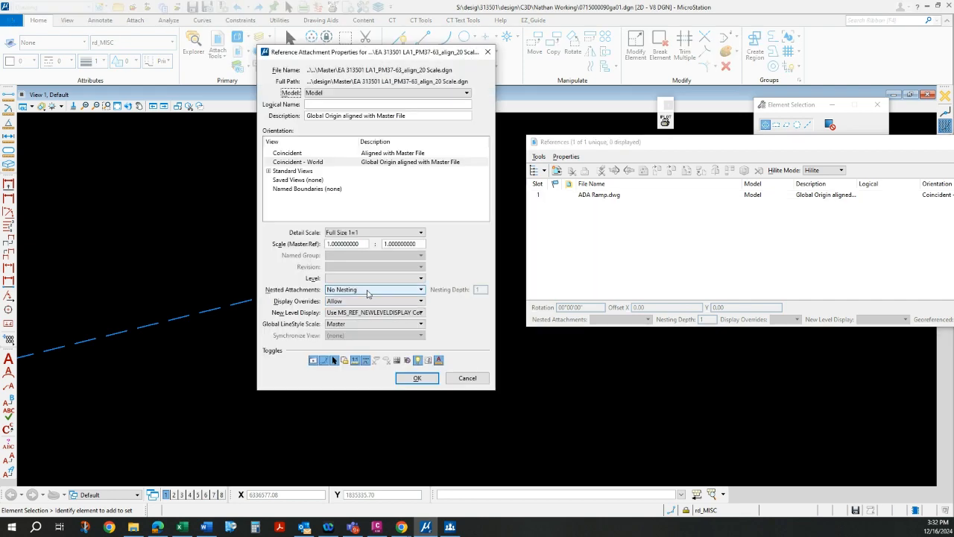
{"action": "left_click", "coordinate": [322, 164]}
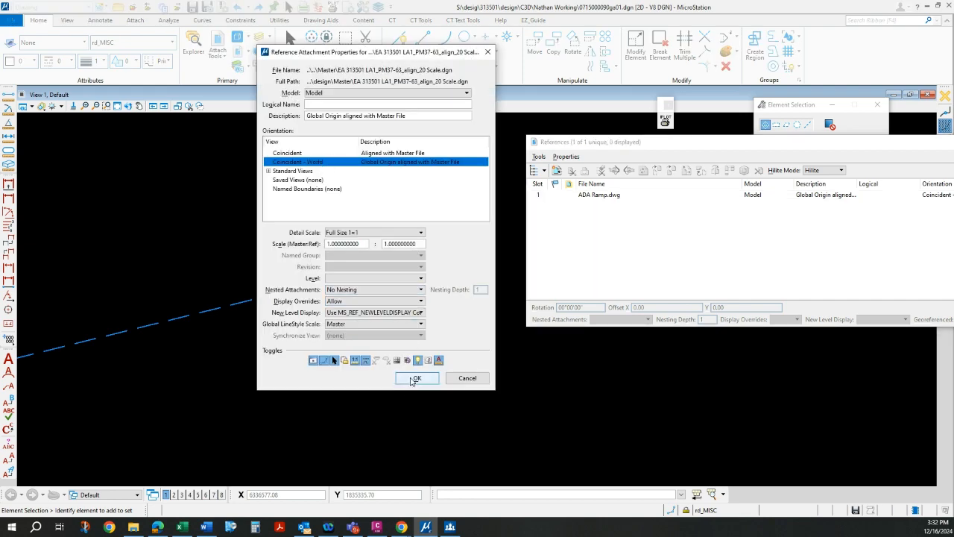
{"action": "left_click", "coordinate": [413, 378]}
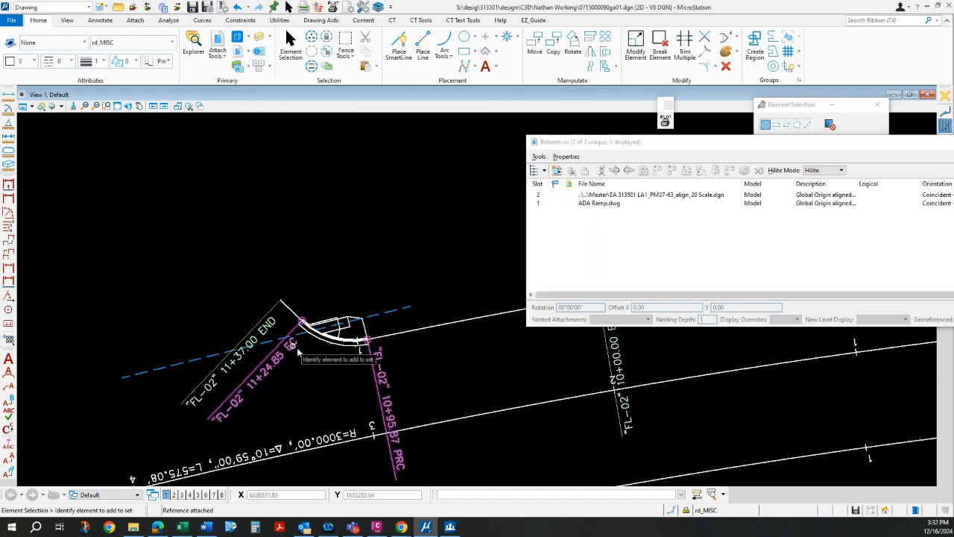
- Find 731350_Exist_STRIPING2d.dgn in the Master folder and attach it as a reference with Coincident - World orientation
{"action": "middle_click_drag", "start_coordinate": [436, 381], "coordinate": [358, 328]}
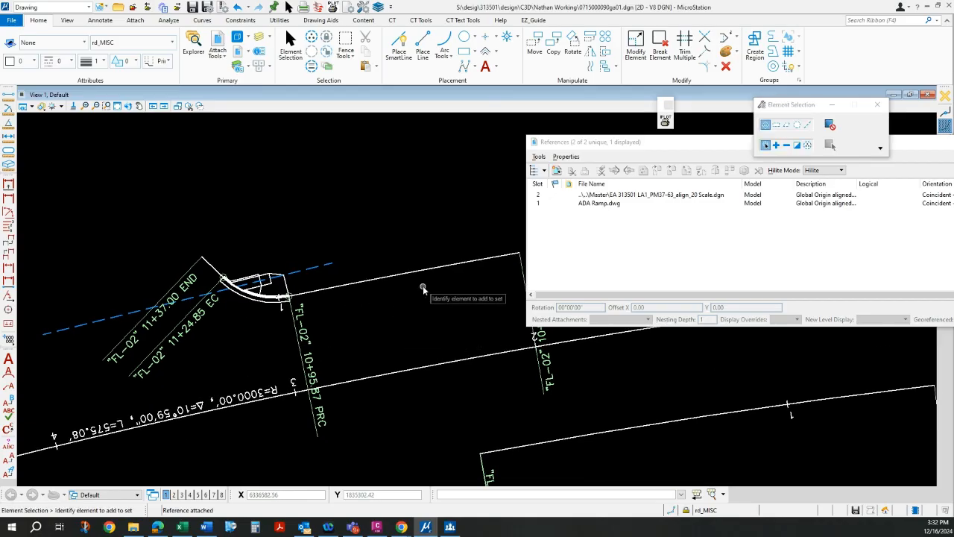
{"action": "scroll", "coordinate": [248, 286], "scroll_direction": "up", "scroll_amount": 2}
{"action": "scroll", "coordinate": [187, 284], "scroll_direction": "down", "scroll_amount": 2}
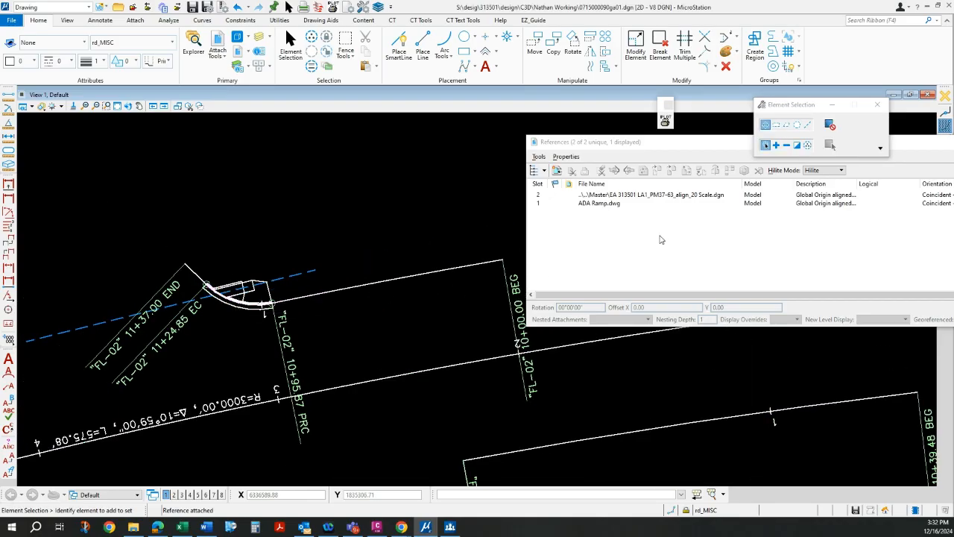
{"action": "left_click", "coordinate": [542, 158]}
{"action": "left_click", "coordinate": [542, 167]}
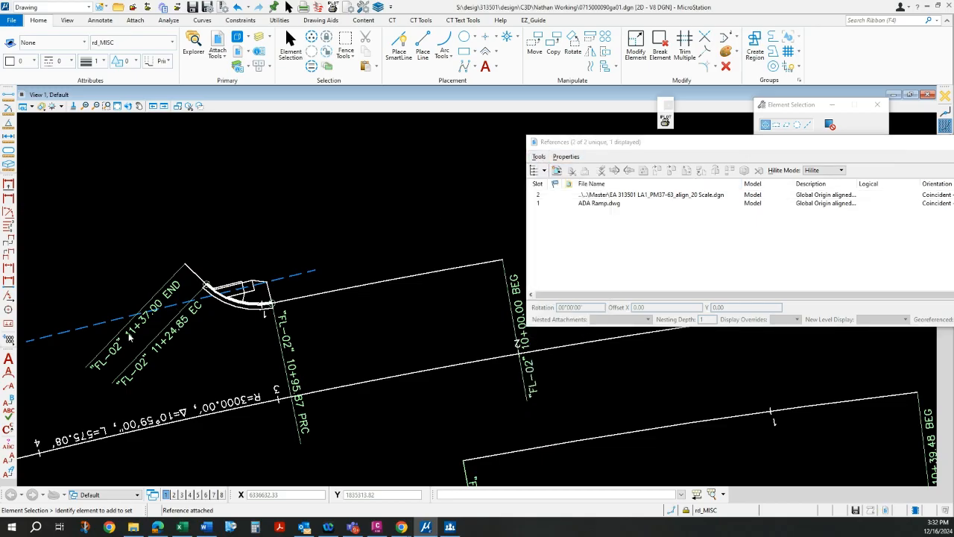
{"action": "scroll", "coordinate": [403, 225], "scroll_direction": "down", "scroll_amount": 6}
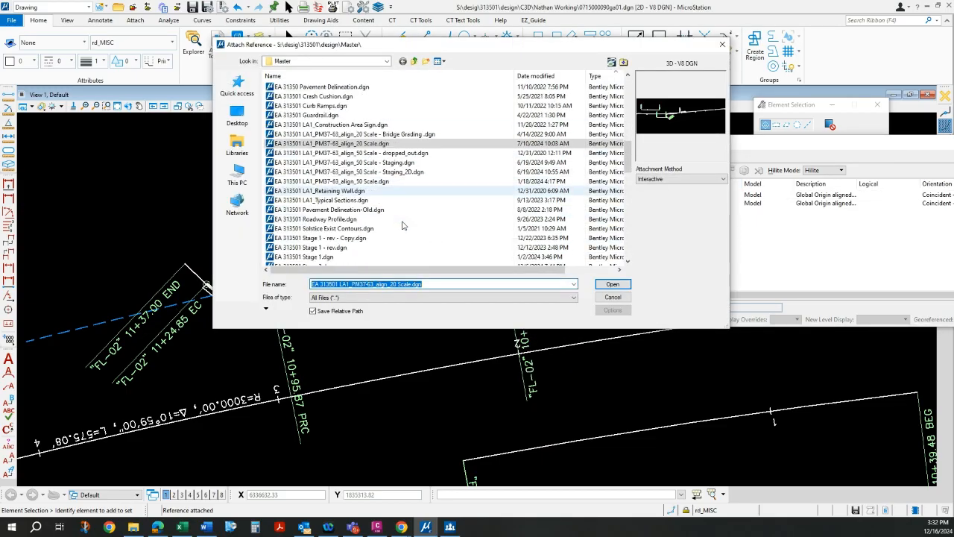
{"action": "scroll", "coordinate": [403, 225], "scroll_direction": "down", "scroll_amount": 2}
{"action": "scroll", "coordinate": [362, 181], "scroll_direction": "down", "scroll_amount": 2}
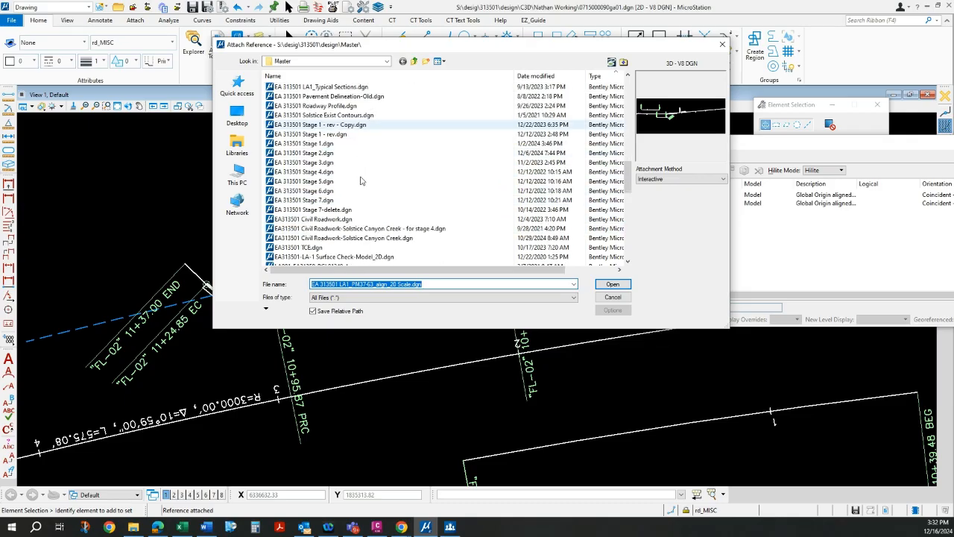
{"action": "scroll", "coordinate": [362, 181], "scroll_direction": "down", "scroll_amount": 6}
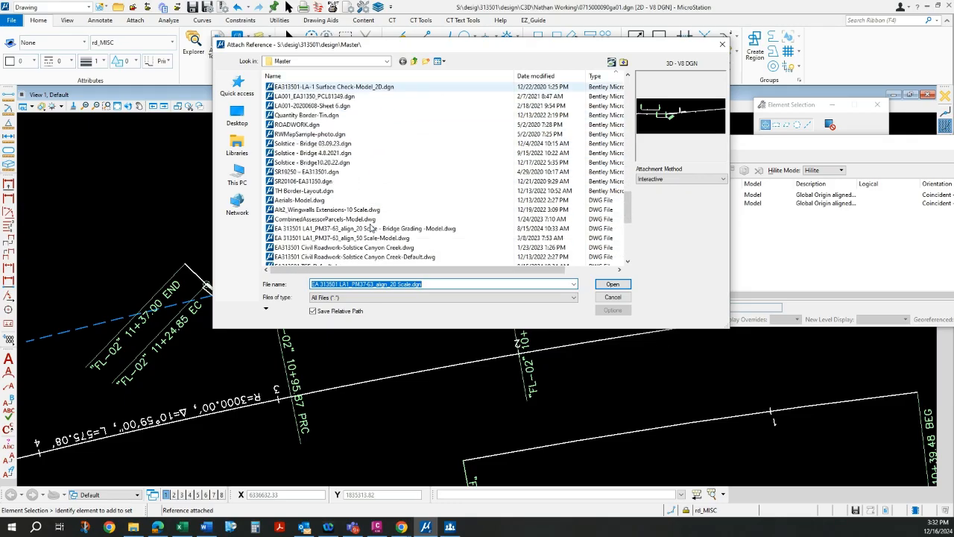
{"action": "scroll", "coordinate": [370, 228], "scroll_direction": "down", "scroll_amount": 4}
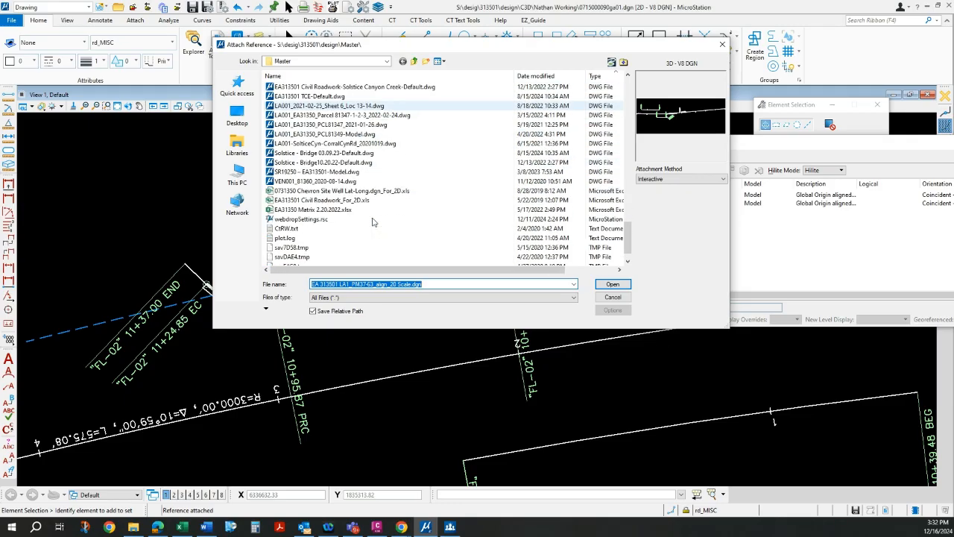
{"action": "scroll", "coordinate": [373, 222], "scroll_direction": "up", "scroll_amount": 10}
{"action": "scroll", "coordinate": [374, 220], "scroll_direction": "up", "scroll_amount": 7}
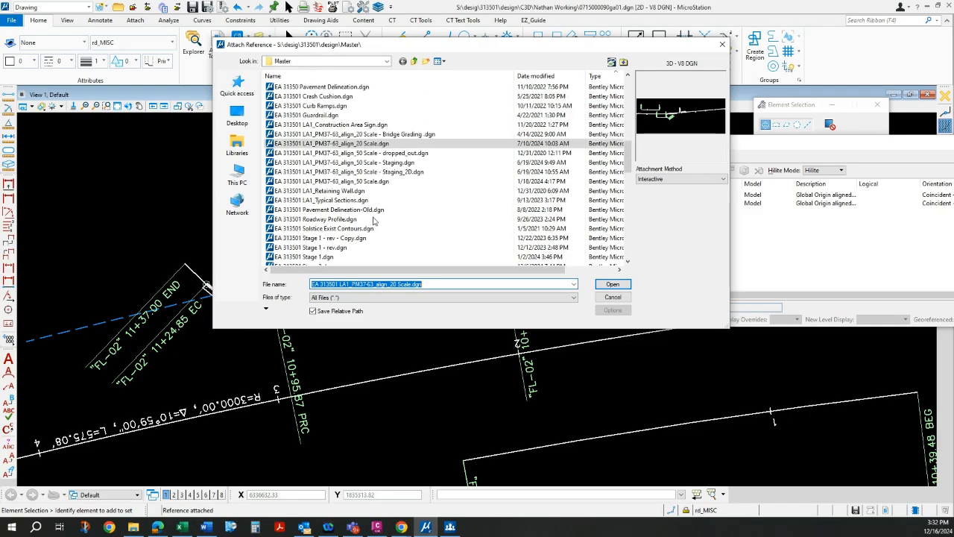
{"action": "scroll", "coordinate": [373, 221], "scroll_direction": "up", "scroll_amount": 3}
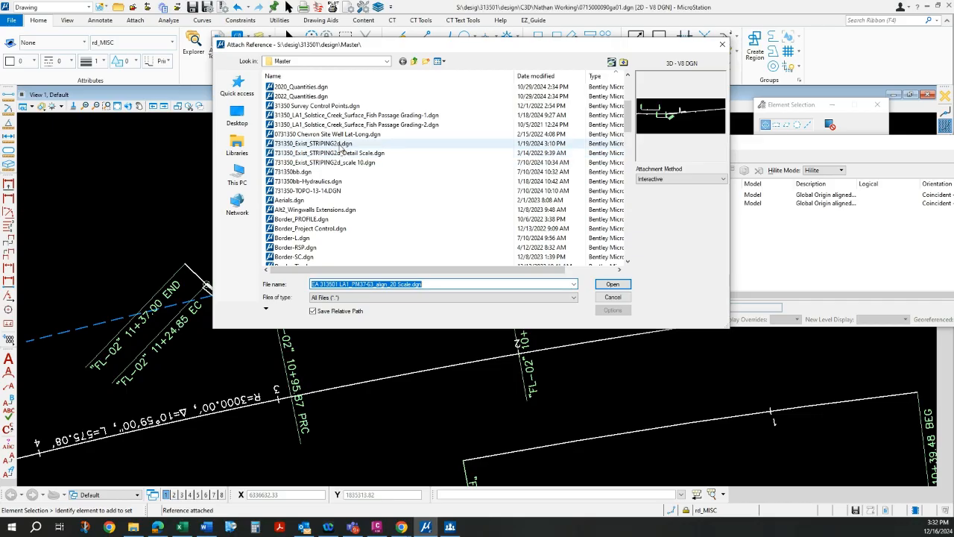
{"action": "left_click", "coordinate": [342, 144]}
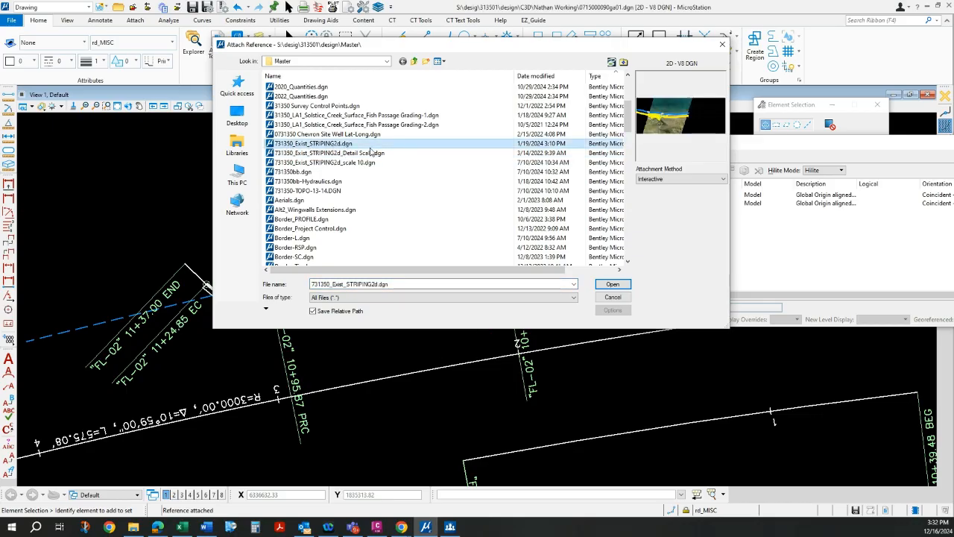
{"action": "left_click", "coordinate": [434, 283]}
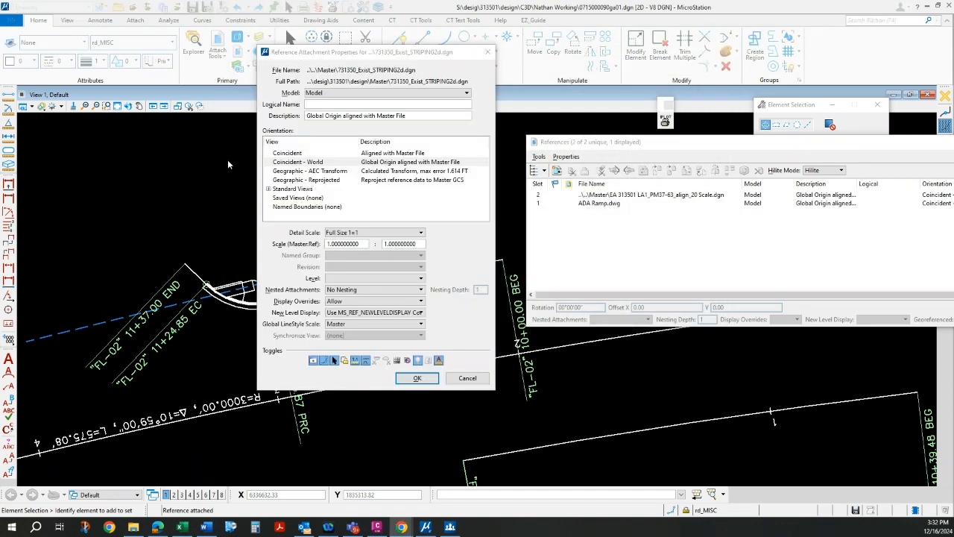
{"action": "left_click", "coordinate": [408, 376]}
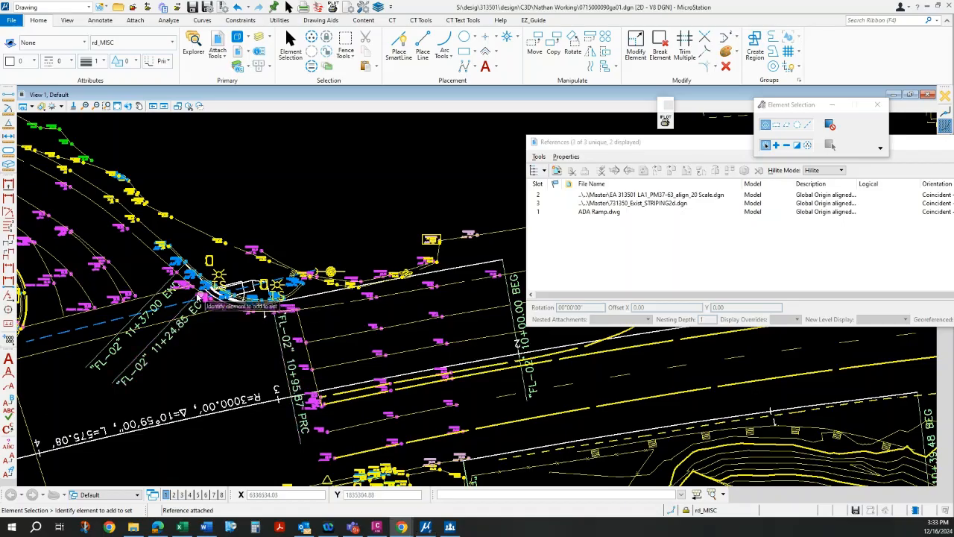
{"action": "scroll", "coordinate": [196, 299], "scroll_direction": "up", "scroll_amount": 3}
{"action": "left_click", "coordinate": [566, 156]}
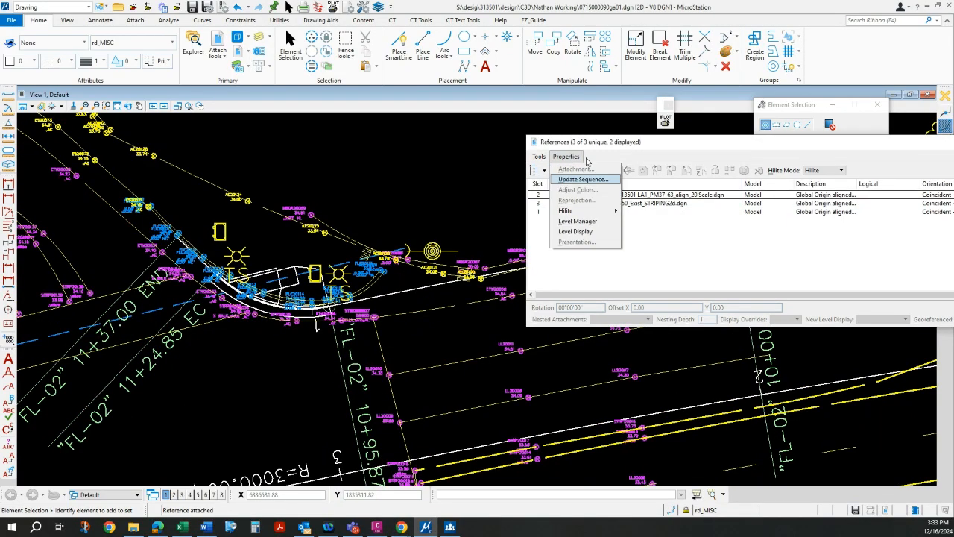
{"action": "left_click", "coordinate": [578, 181]}
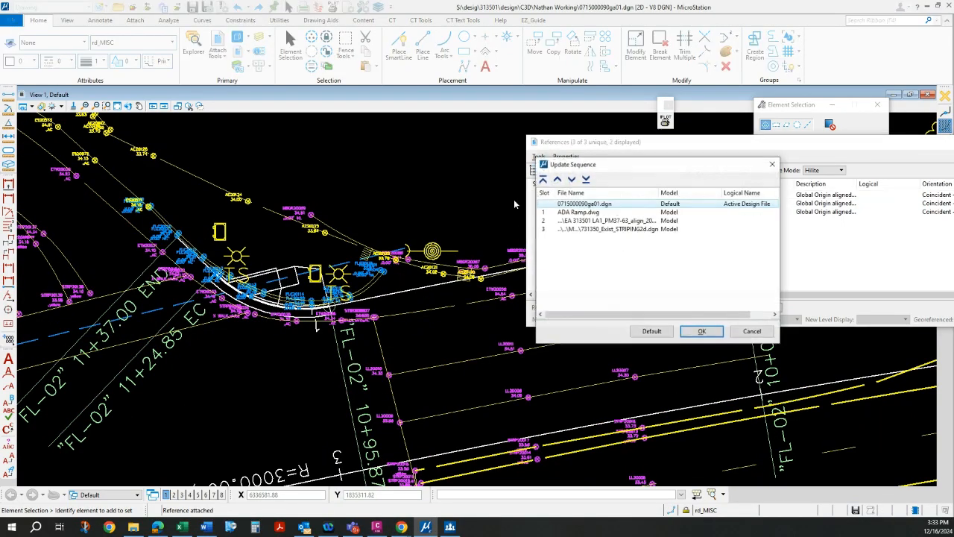
{"action": "left_click", "coordinate": [585, 179]}
{"action": "left_click", "coordinate": [600, 221]}
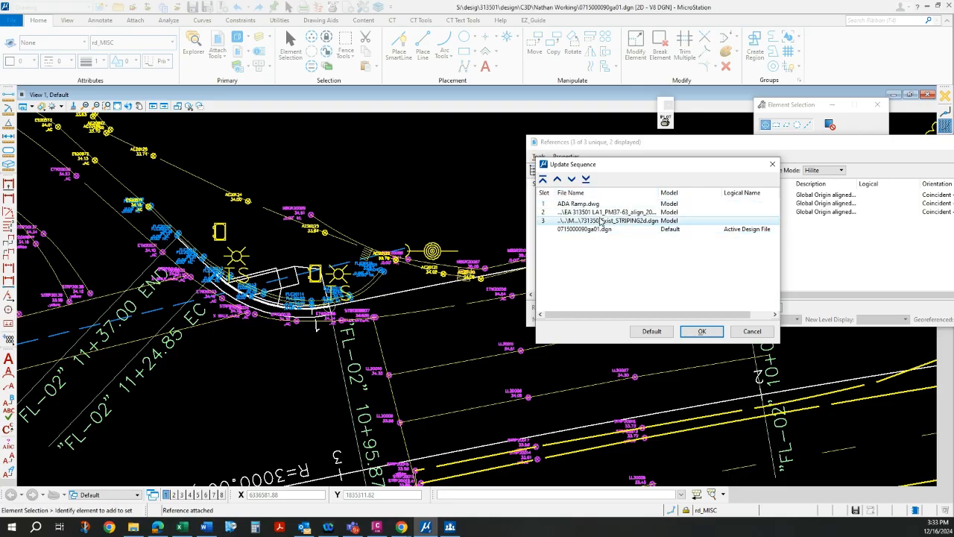
{"action": "left_click", "coordinate": [557, 180]}
{"action": "left_click", "coordinate": [557, 180]}
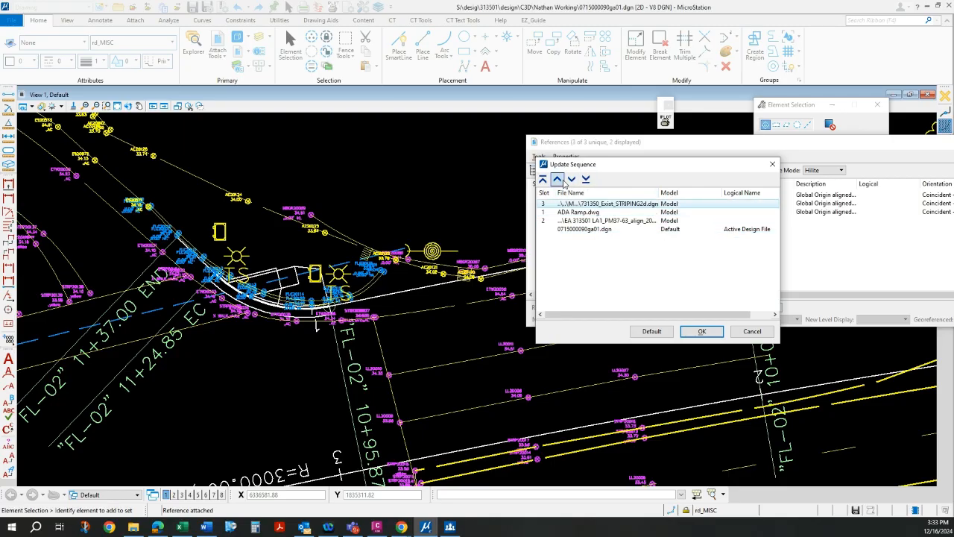
{"action": "left_click", "coordinate": [707, 335]}
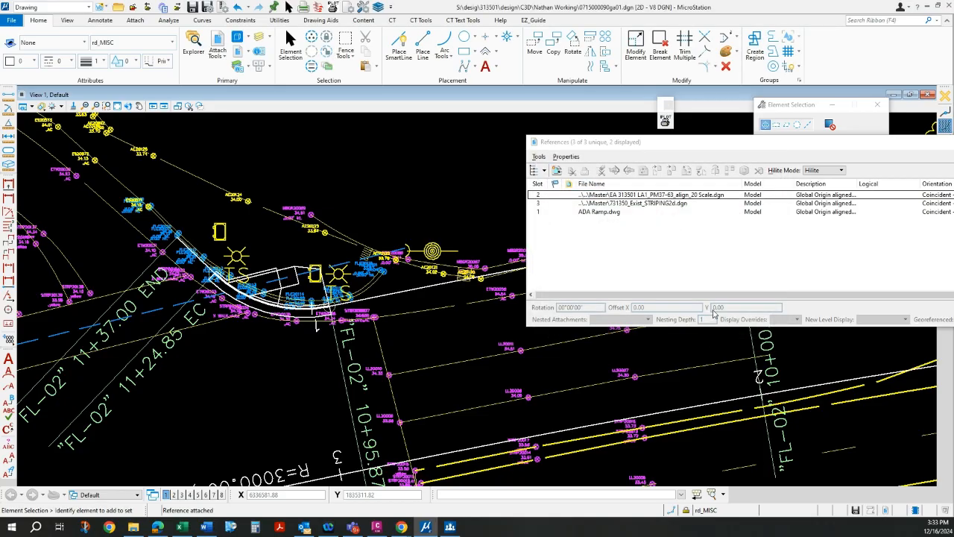
{"action": "scroll", "coordinate": [215, 307], "scroll_direction": "up", "scroll_amount": 2}
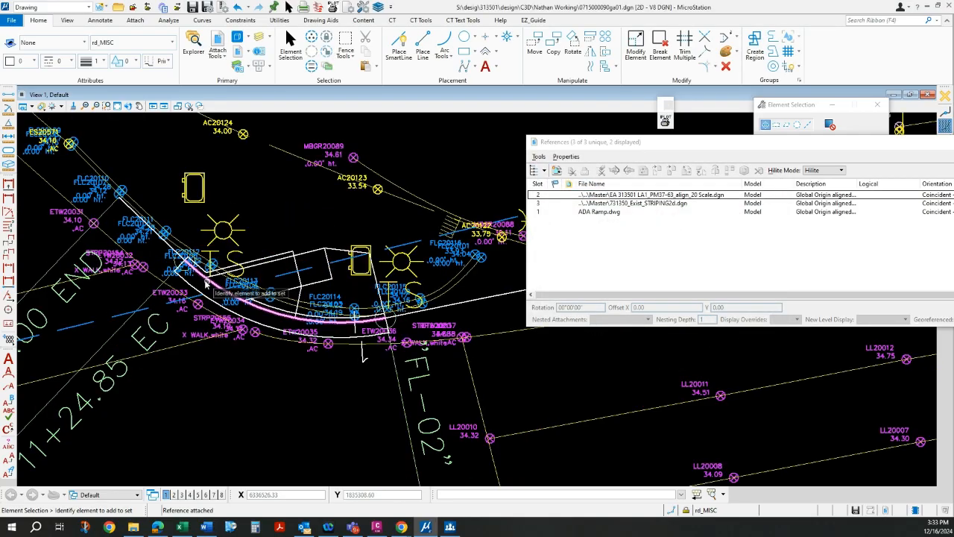
{"action": "scroll", "coordinate": [218, 278], "scroll_direction": "down", "scroll_amount": 3}
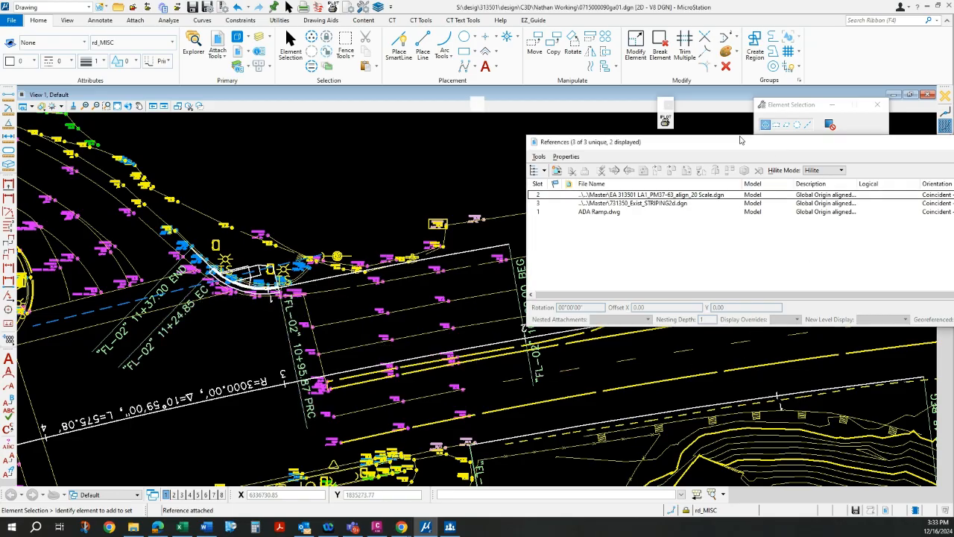
{"action": "left_click_drag", "start_coordinate": [908, 142], "coordinate": [837, 126]}
{"action": "left_click", "coordinate": [953, 126]}
- Turn off the magenta survey point label level in 731350_Exist_STRIPING2d.dgn with Off By Element, picking the elevation text of point LL20010
{"action": "scroll", "coordinate": [205, 271], "scroll_direction": "up", "scroll_amount": 2}
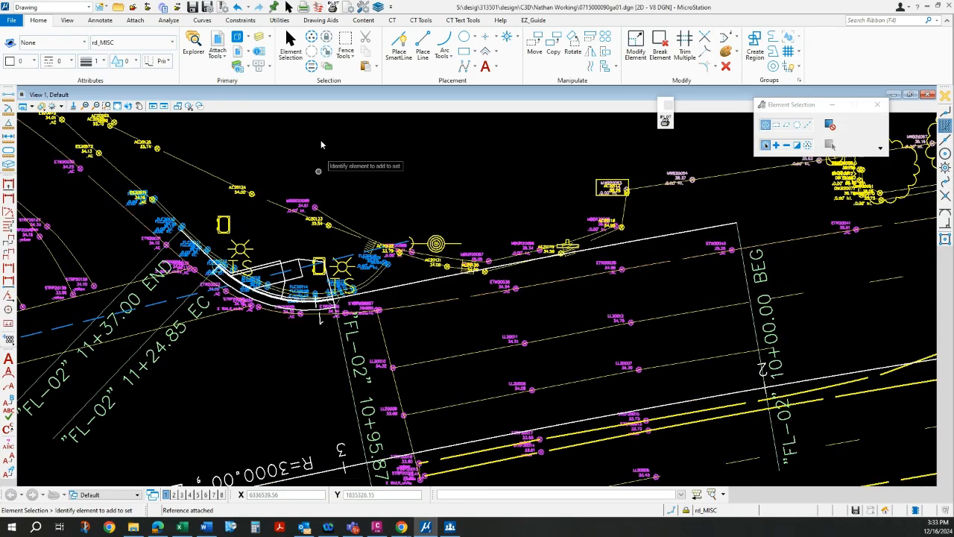
{"action": "left_click", "coordinate": [258, 38]}
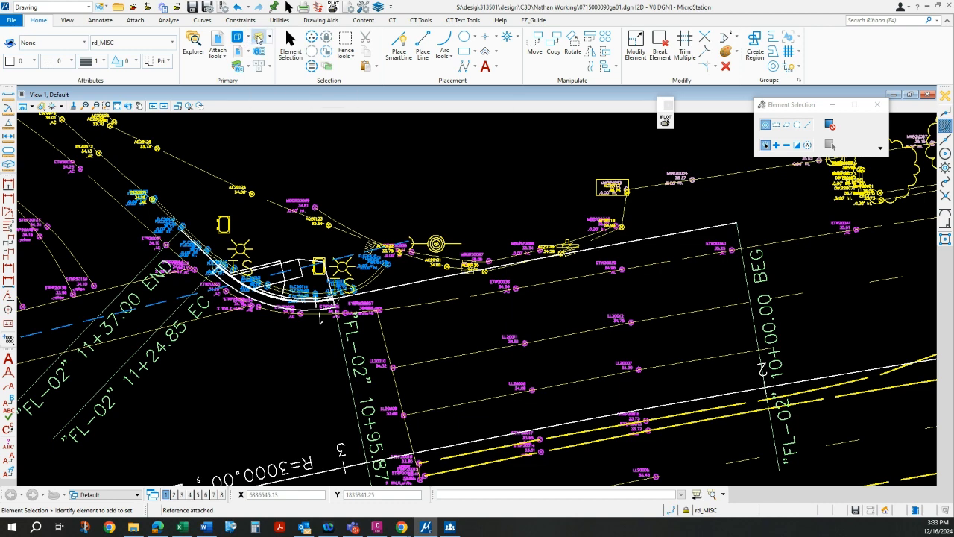
{"action": "left_click", "coordinate": [625, 183]}
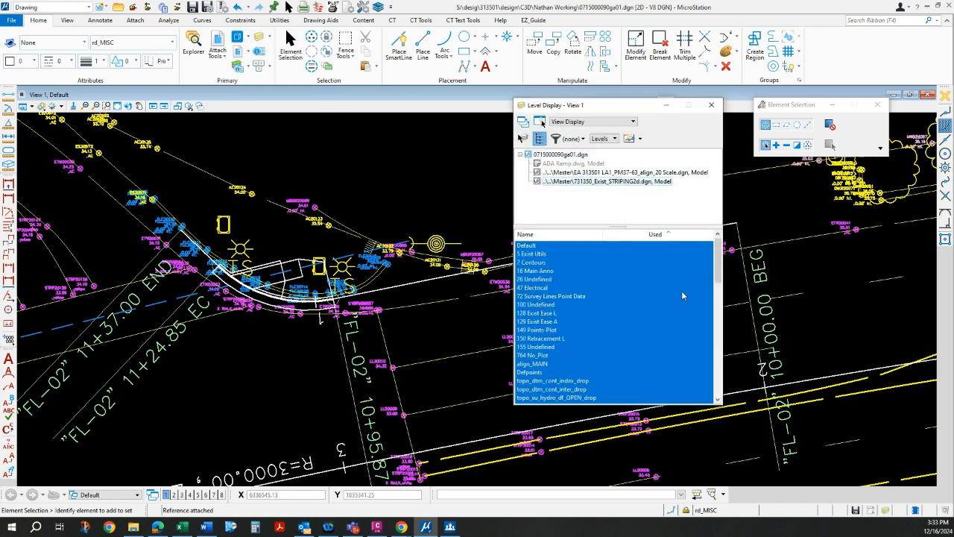
{"action": "right_click", "coordinate": [605, 271]}
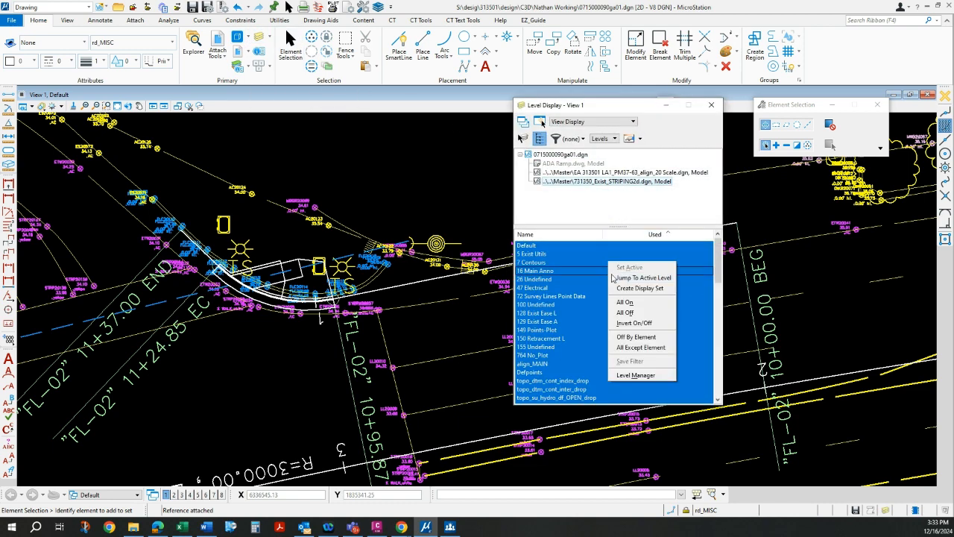
{"action": "left_click", "coordinate": [640, 340]}
{"action": "scroll", "coordinate": [393, 365], "scroll_direction": "up", "scroll_amount": 5}
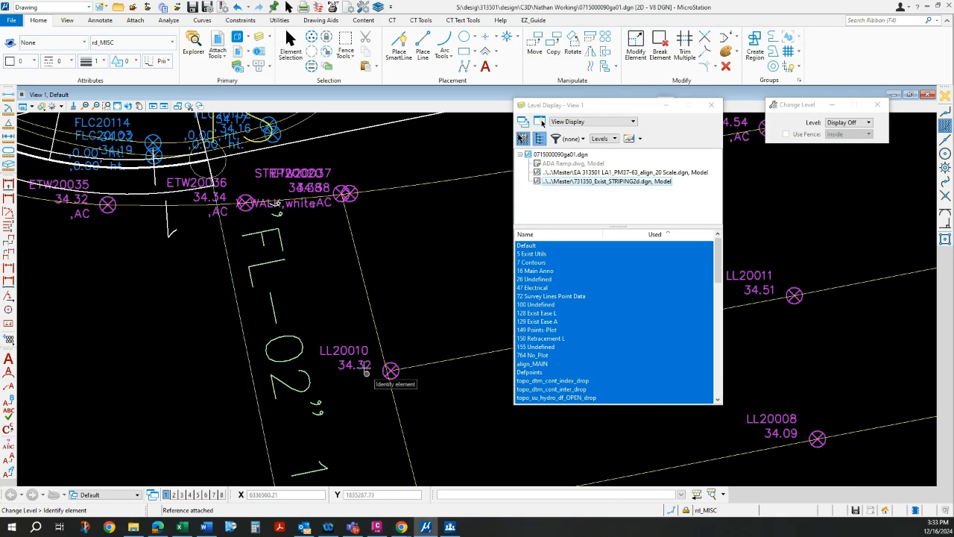
{"action": "left_click", "coordinate": [366, 365]}
{"action": "scroll", "coordinate": [340, 277], "scroll_direction": "down", "scroll_amount": 5}
{"action": "scroll", "coordinate": [246, 240], "scroll_direction": "up", "scroll_amount": 3}
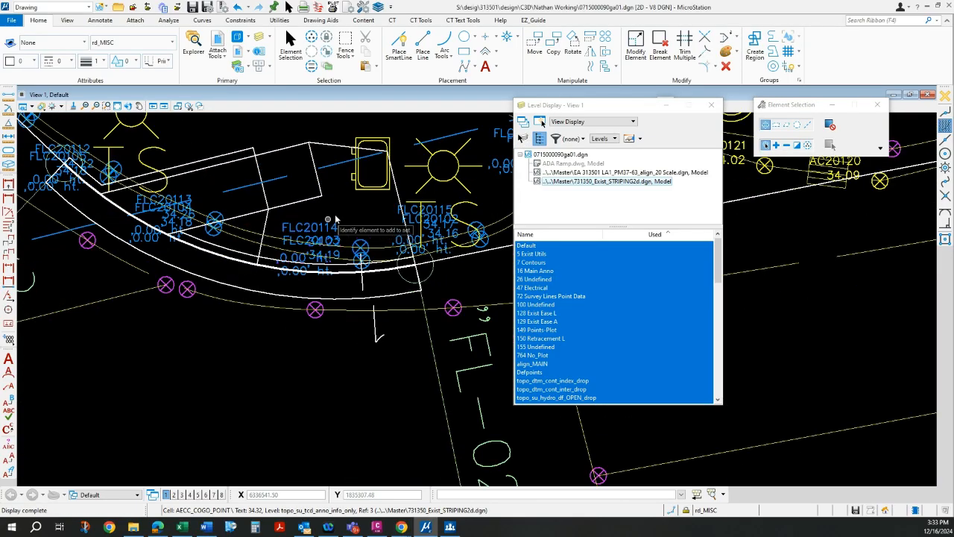
- Turn off the blue FLC survey point label level in the striping reference with Off By Element, picking a label near FLC20114
{"action": "right_click", "coordinate": [586, 270]}
{"action": "left_click", "coordinate": [610, 340]}
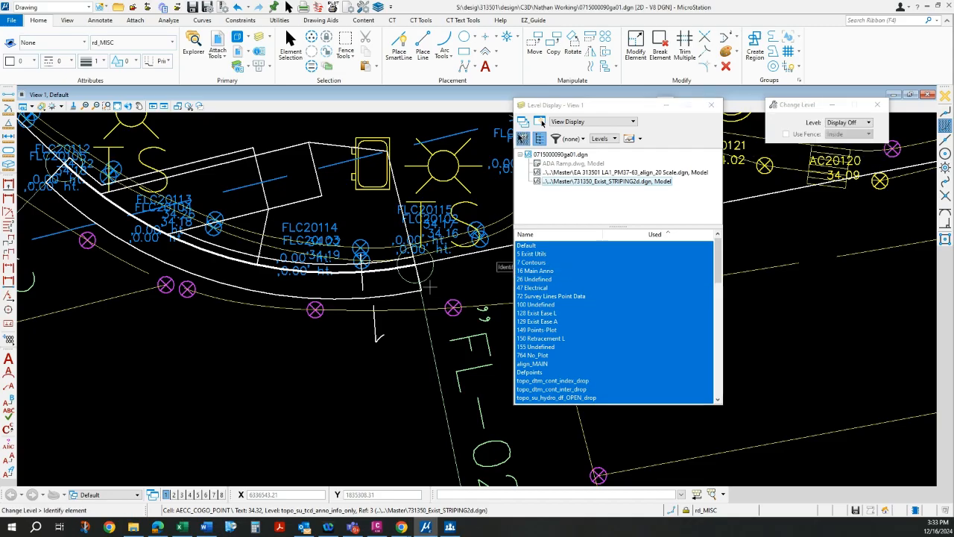
{"action": "left_click", "coordinate": [361, 238]}
{"action": "left_click", "coordinate": [362, 240]}
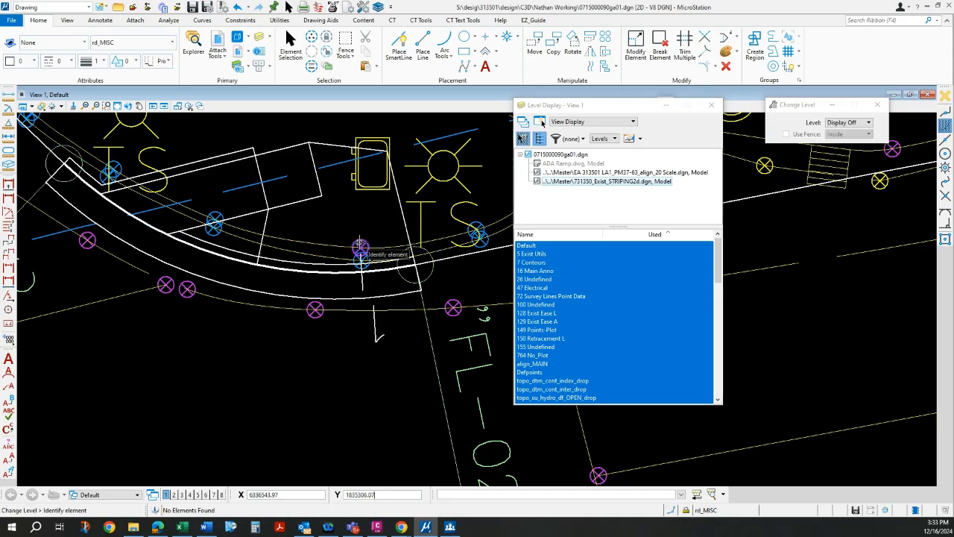
- Turn off the survey point circle level topo_su_tcd_LINE_PTS_info_only around the ramp in the striping reference with Change Level set to Display Off
{"action": "scroll", "coordinate": [238, 331], "scroll_direction": "down", "scroll_amount": 5}
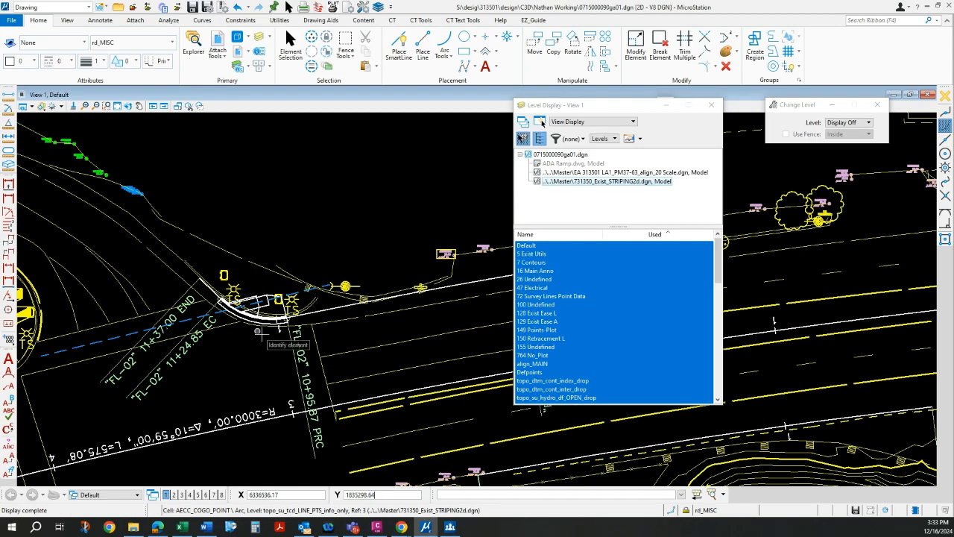
{"action": "mouse_move", "coordinate": [237, 331]}
{"action": "middle_mouse_down"}
{"action": "mouse_move", "coordinate": [340, 398]}
{"action": "mouse_move", "coordinate": [284, 285]}
{"action": "middle_mouse_up"}
{"action": "middle_click_drag", "start_coordinate": [488, 165], "coordinate": [389, 242]}
{"action": "scroll", "coordinate": [299, 271], "scroll_direction": "up", "scroll_amount": 3}
{"action": "scroll", "coordinate": [278, 279], "scroll_direction": "down", "scroll_amount": 2}
{"action": "middle_click_drag", "start_coordinate": [278, 279], "coordinate": [234, 302]}
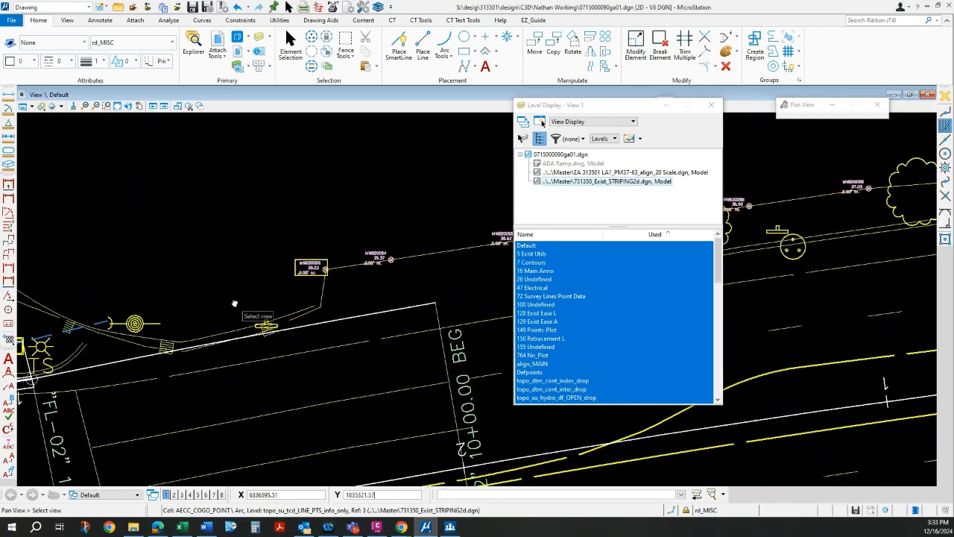
- Turn off the MWB point label level topo_su_str_anno_info_only and circle level topo_su_str_LINE_PTS_info_only in the striping reference by picking their elements
{"action": "scroll", "coordinate": [330, 250], "scroll_direction": "up", "scroll_amount": 3}
{"action": "scroll", "coordinate": [271, 330], "scroll_direction": "down", "scroll_amount": 2}
{"action": "scroll", "coordinate": [265, 332], "scroll_direction": "down", "scroll_amount": 2}
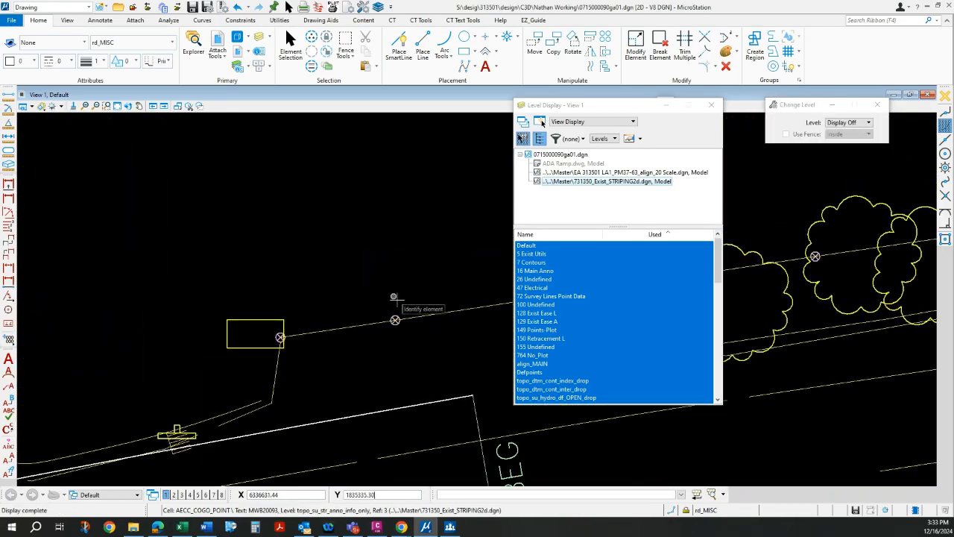
{"action": "scroll", "coordinate": [364, 283], "scroll_direction": "down", "scroll_amount": 3}
{"action": "middle_click_drag", "start_coordinate": [203, 344], "coordinate": [363, 278]}
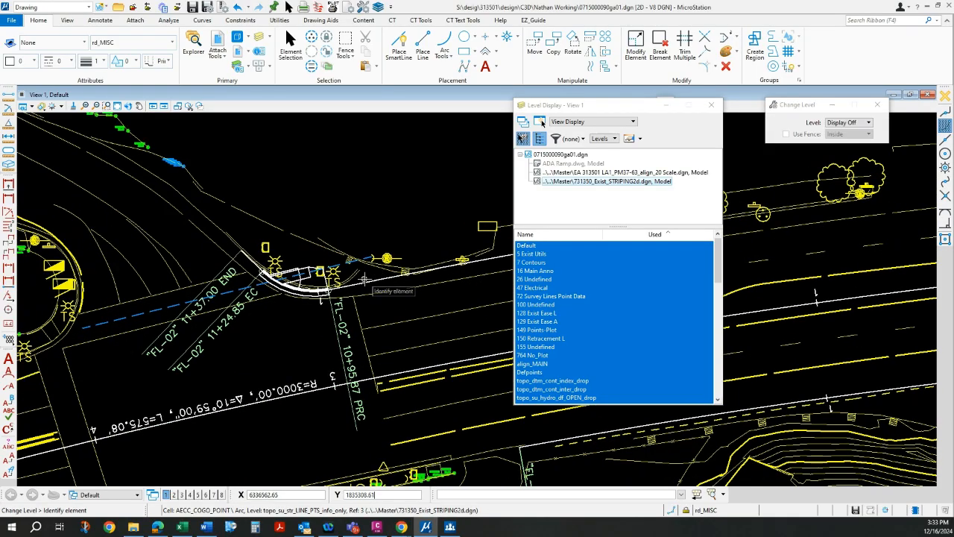
- Turn off the topo_su_rdside_anno_info_only and topo_su_hydro_LINE_PTS_info_only levels by picking the clustered point elements northwest of the ramp
{"action": "scroll", "coordinate": [171, 153], "scroll_direction": "up", "scroll_amount": 3}
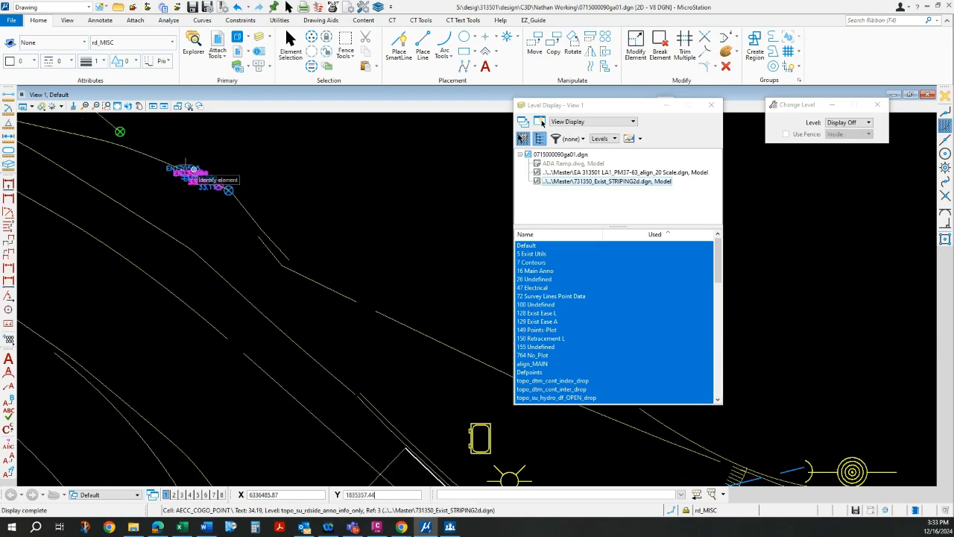
{"action": "scroll", "coordinate": [228, 178], "scroll_direction": "up", "scroll_amount": 3}
{"action": "scroll", "coordinate": [298, 224], "scroll_direction": "down", "scroll_amount": 5}
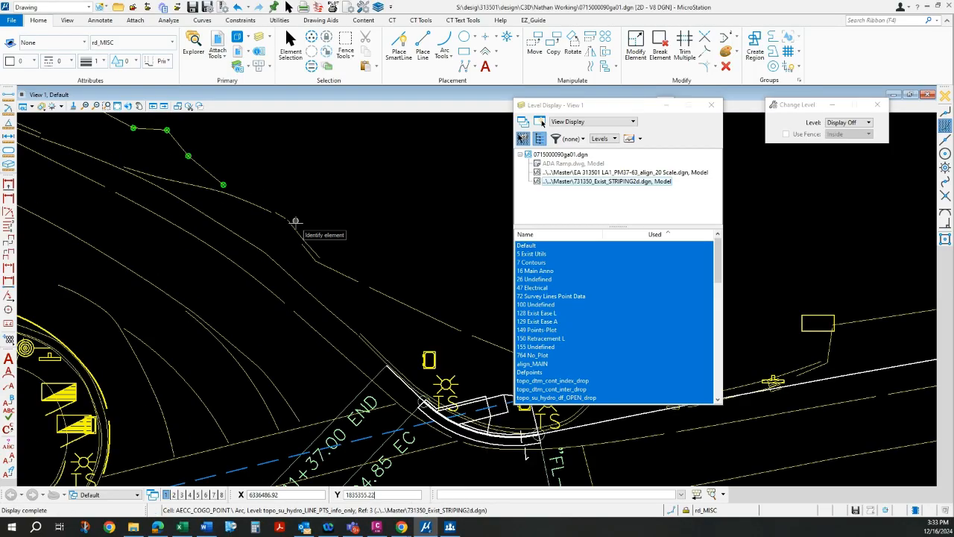
- Save the decluttered view settings in the design file and close the level display list
{"action": "mouse_move", "coordinate": [349, 292]}
{"action": "middle_mouse_down"}
{"action": "mouse_move", "coordinate": [182, 310]}
{"action": "mouse_move", "coordinate": [332, 330]}
{"action": "mouse_move", "coordinate": [338, 387]}
{"action": "middle_mouse_up"}
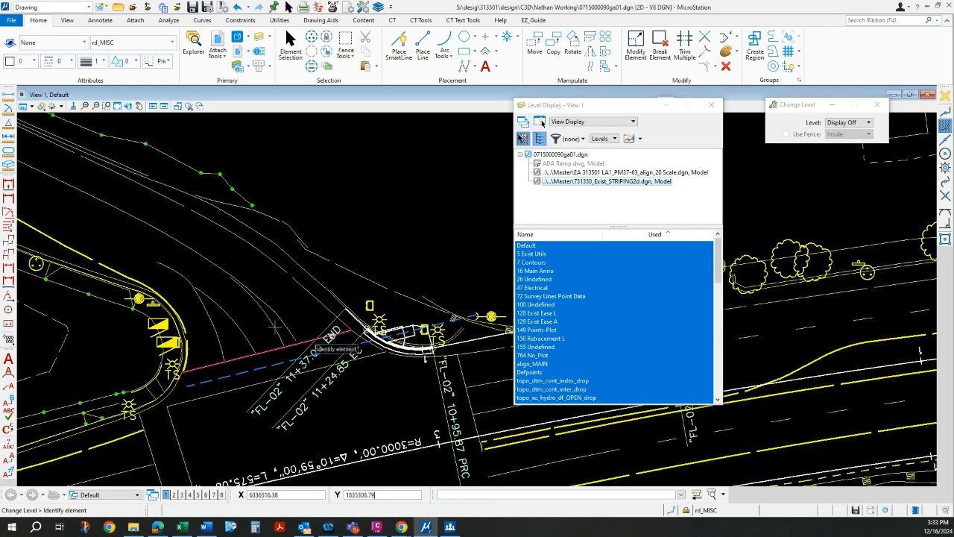
{"action": "scroll", "coordinate": [306, 380], "scroll_direction": "down", "scroll_amount": 5}
{"action": "scroll", "coordinate": [328, 335], "scroll_direction": "up", "scroll_amount": 3}
{"action": "middle_click_drag", "start_coordinate": [347, 240], "coordinate": [357, 337]}
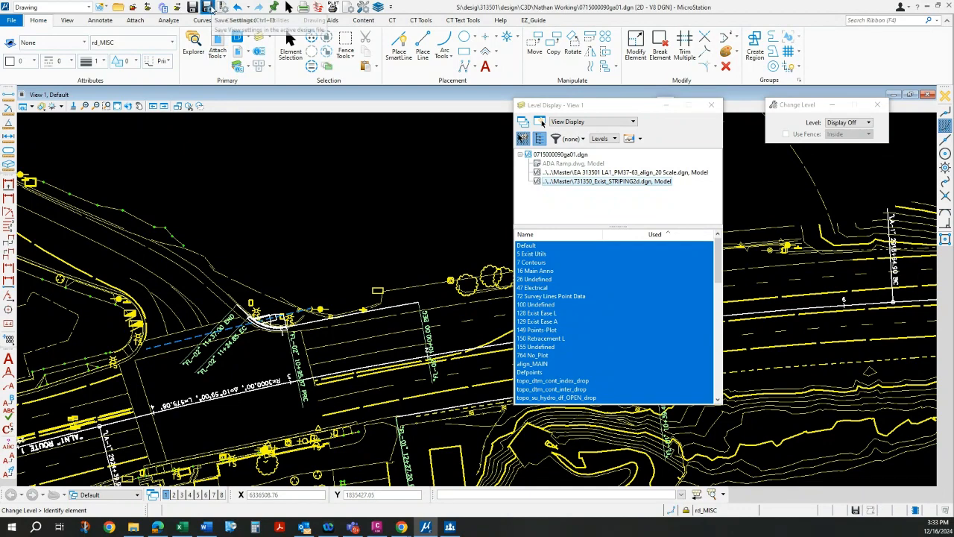
{"action": "left_click", "coordinate": [212, 9]}
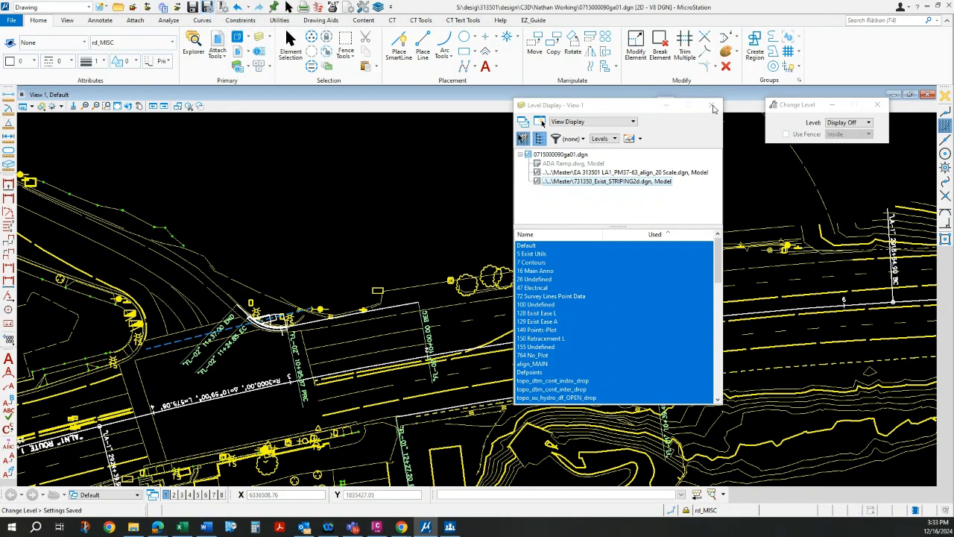
{"action": "left_click", "coordinate": [712, 106]}
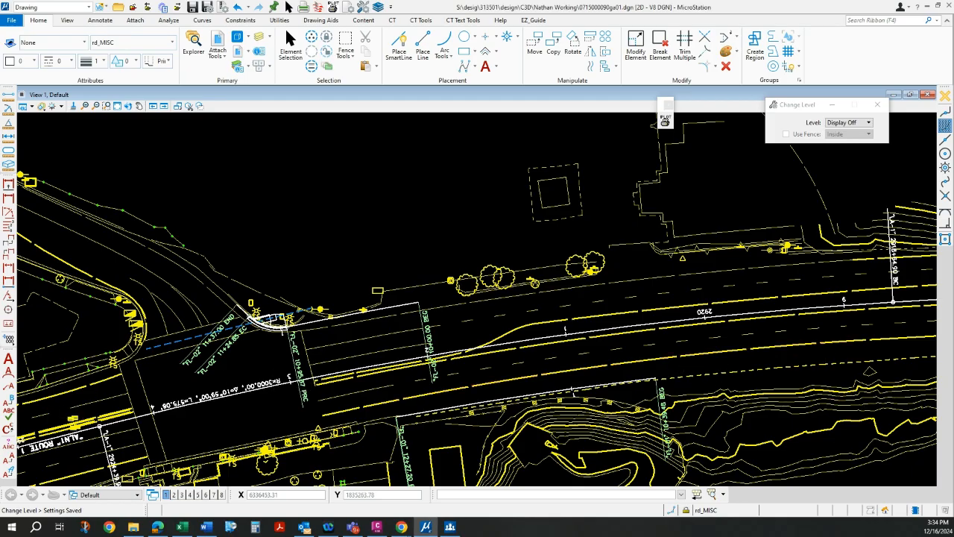
- Rotate the view by 2 Points along the blue dashed line through the ramp, from its east end toward the southwest, using the Nearest snap
{"action": "scroll", "coordinate": [235, 343], "scroll_direction": "up", "scroll_amount": 5}
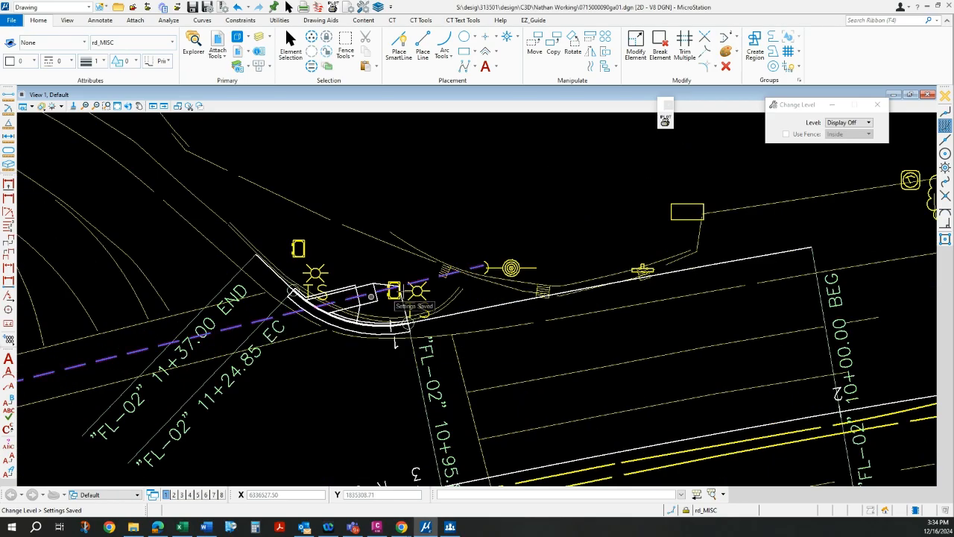
{"action": "left_click", "coordinate": [463, 273]}
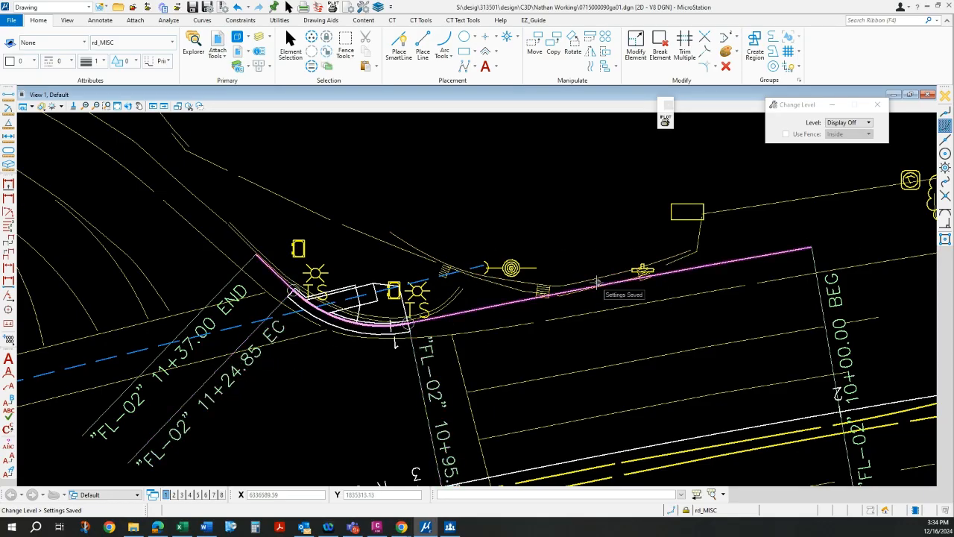
{"action": "scroll", "coordinate": [362, 293], "scroll_direction": "up", "scroll_amount": 2}
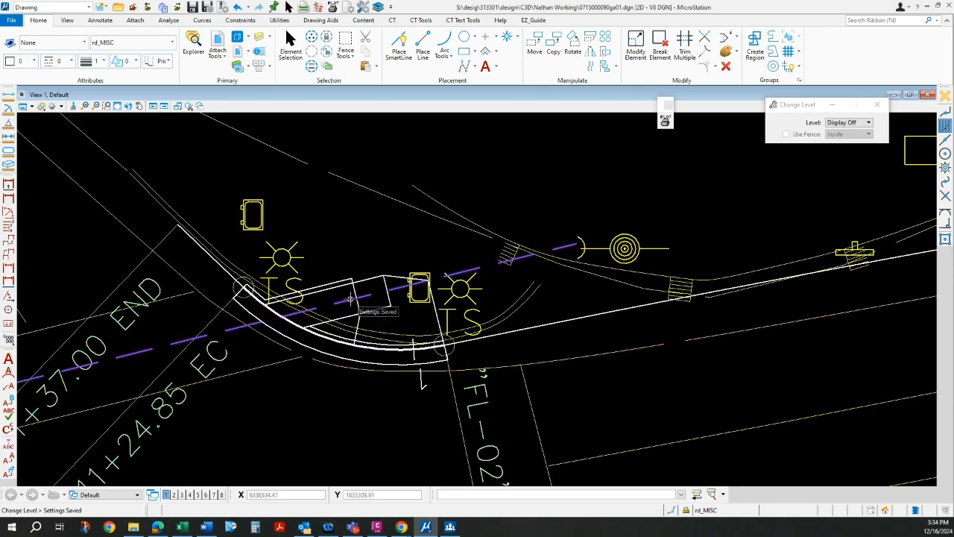
{"action": "left_click", "coordinate": [128, 107]}
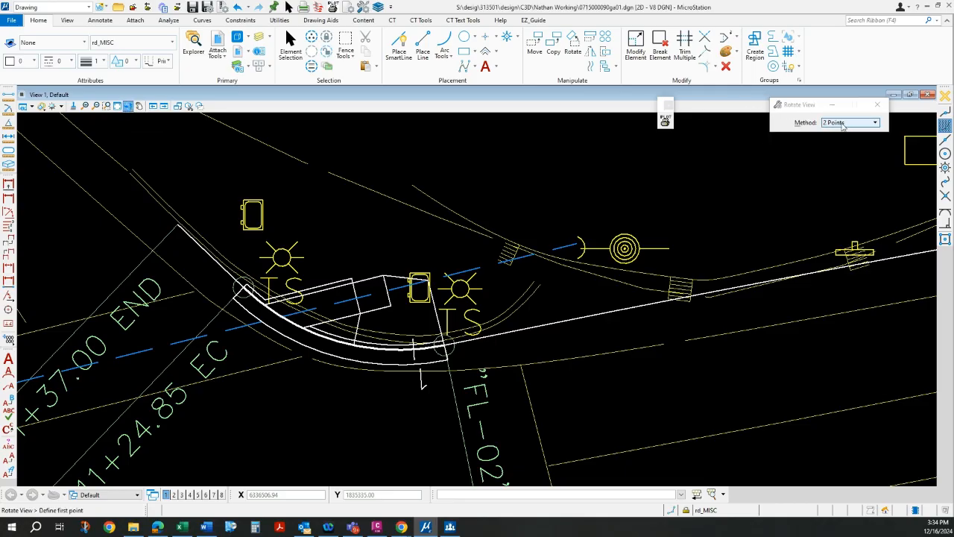
{"action": "left_click", "coordinate": [574, 244]}
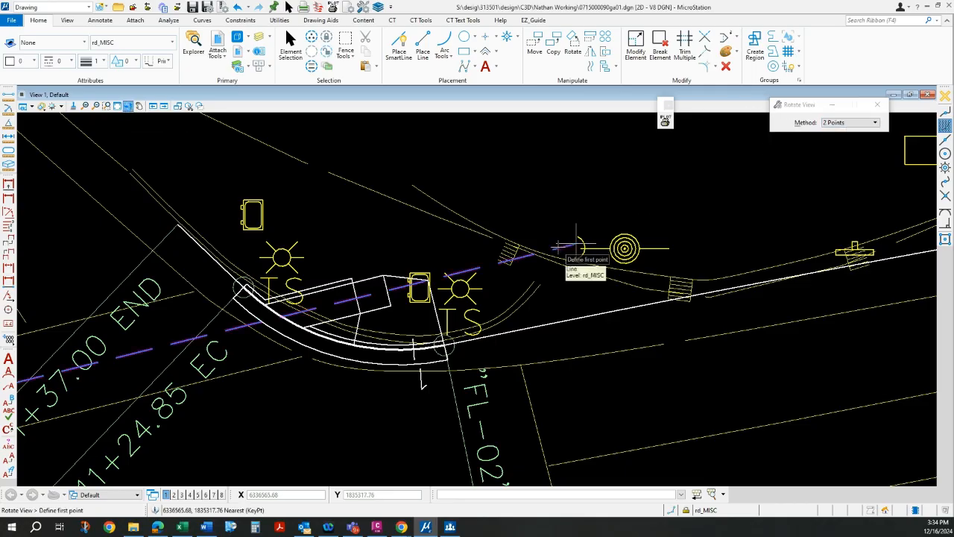
{"action": "left_click", "coordinate": [944, 124]}
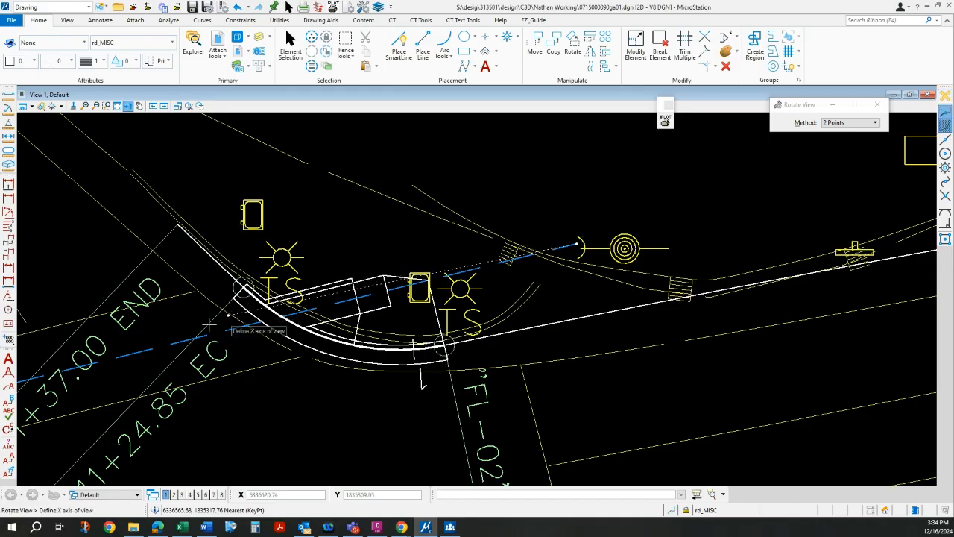
{"action": "left_click", "coordinate": [138, 356]}
{"action": "middle_click_drag", "start_coordinate": [525, 218], "coordinate": [218, 355]}
{"action": "scroll", "coordinate": [281, 330], "scroll_direction": "down", "scroll_amount": 1}
{"action": "scroll", "coordinate": [409, 381], "scroll_direction": "up", "scroll_amount": 1}
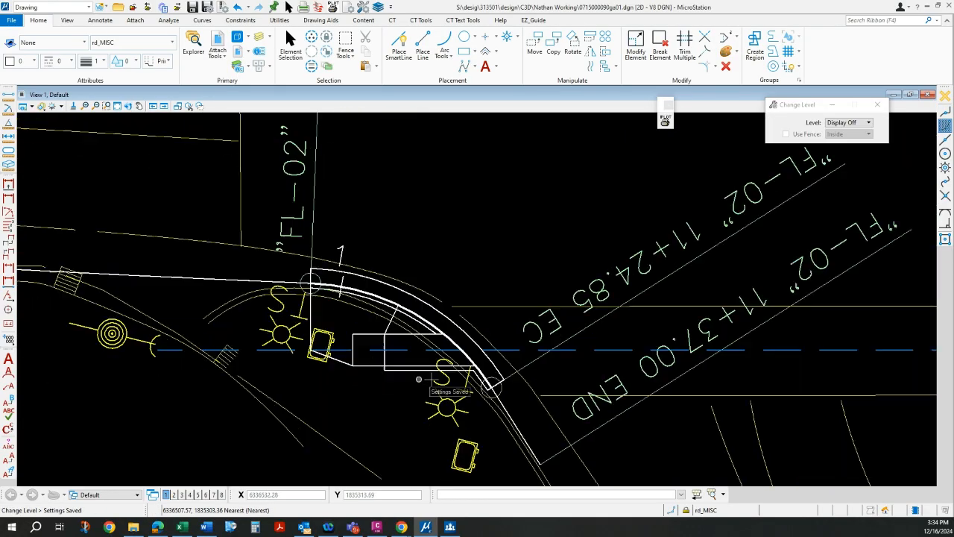
- Frame the rotated view around the ramp and intersection and save the view settings in the design file
{"action": "middle_click_drag", "start_coordinate": [420, 377], "coordinate": [306, 334]}
{"action": "scroll", "coordinate": [309, 333], "scroll_direction": "down", "scroll_amount": 1}
{"action": "scroll", "coordinate": [283, 291], "scroll_direction": "down", "scroll_amount": 1}
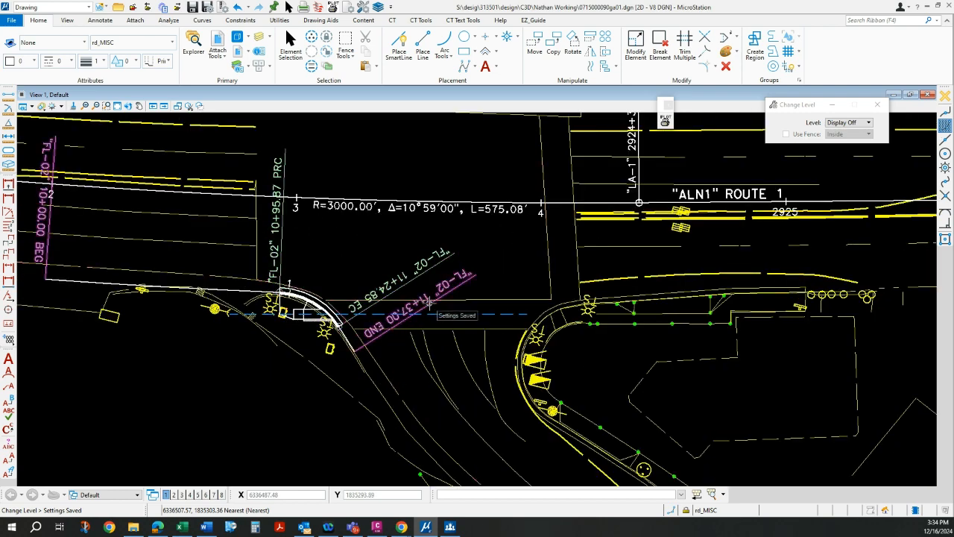
{"action": "scroll", "coordinate": [294, 316], "scroll_direction": "up", "scroll_amount": 2}
{"action": "middle_click_drag", "start_coordinate": [235, 301], "coordinate": [269, 345]}
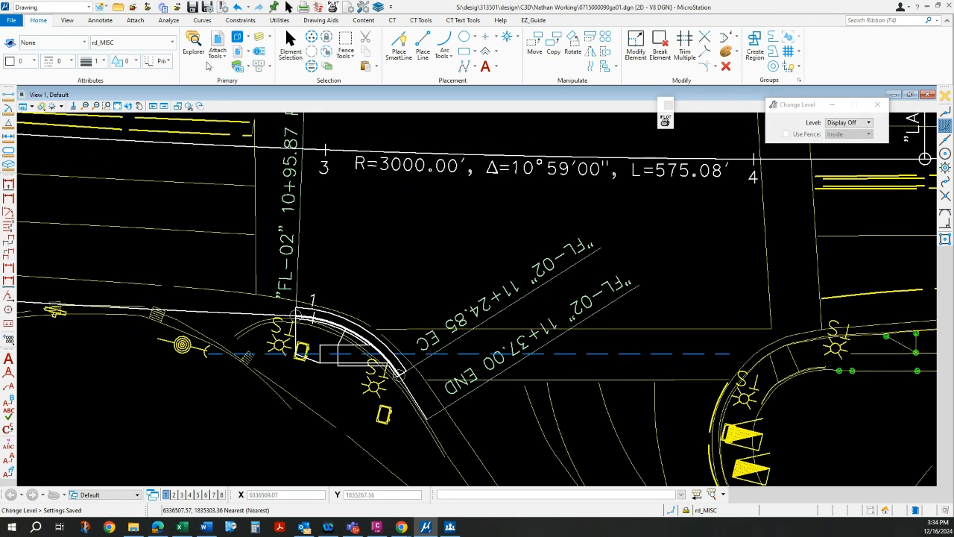
{"action": "left_click", "coordinate": [207, 8]}
{"action": "scroll", "coordinate": [451, 315], "scroll_direction": "down", "scroll_amount": 2}
{"action": "middle_click_drag", "start_coordinate": [437, 277], "coordinate": [445, 307]}
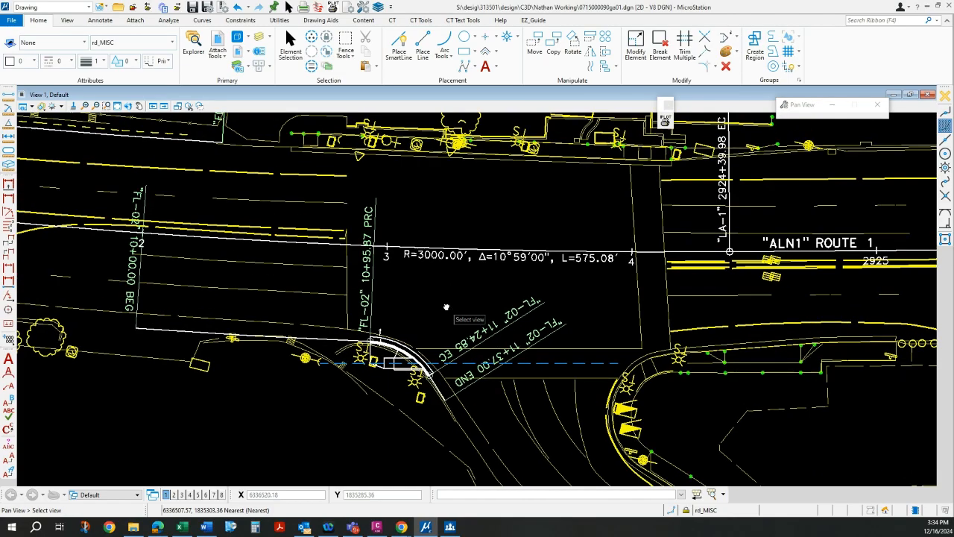